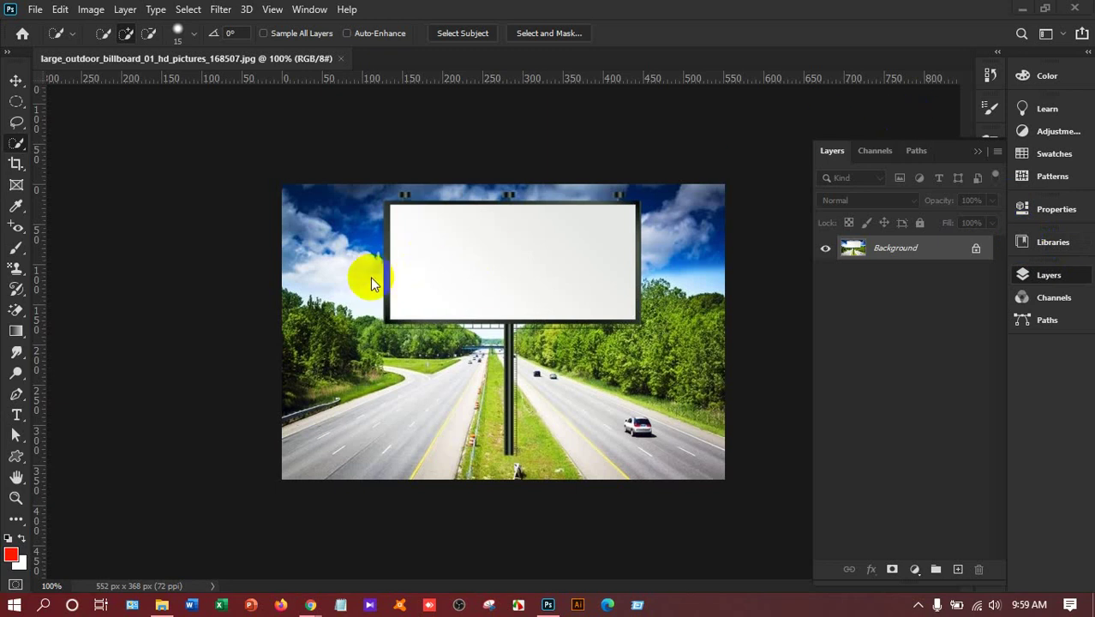
# Step: Start opening a file and browse from the Photoshop folder into Human Images
pyautogui.click(509, 190)
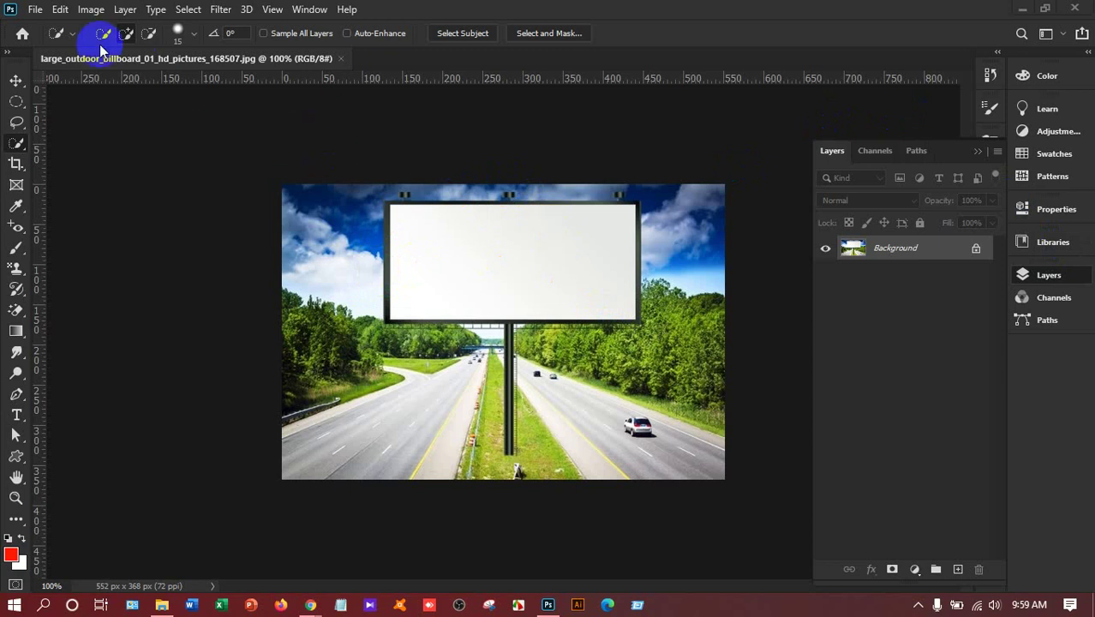
pyautogui.click(35, 10)
pyautogui.click(54, 42)
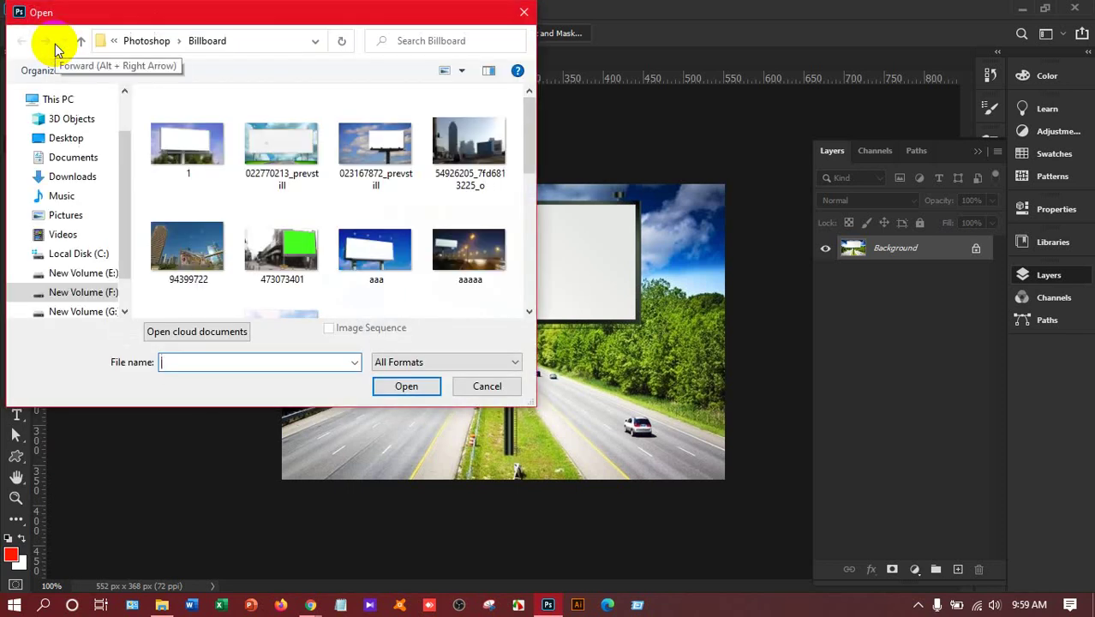
pyautogui.click(82, 39)
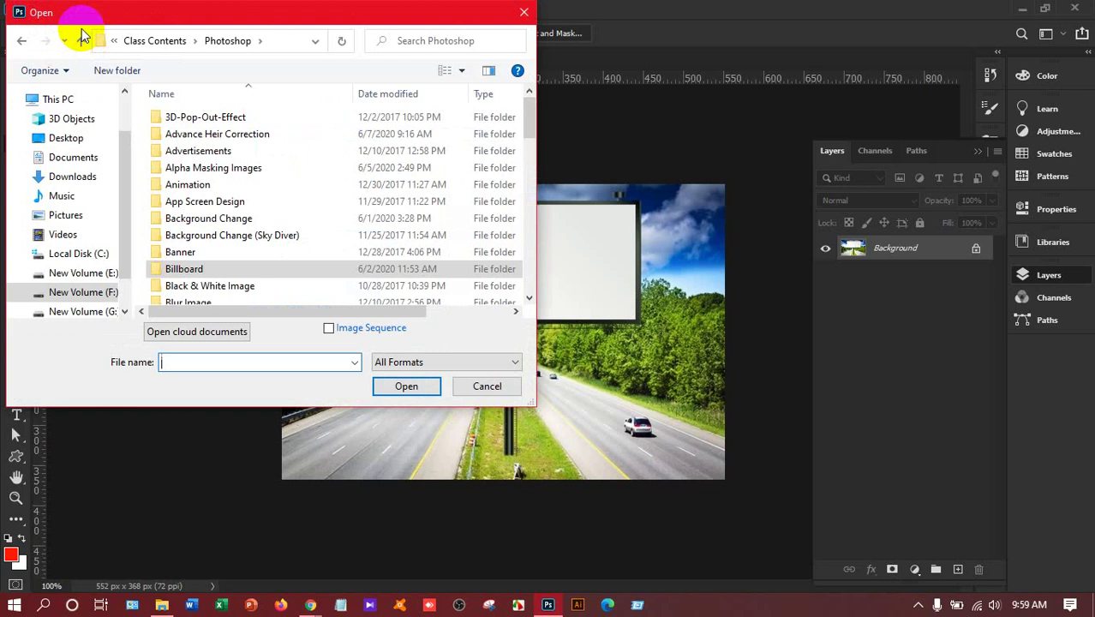
pyautogui.click(230, 201)
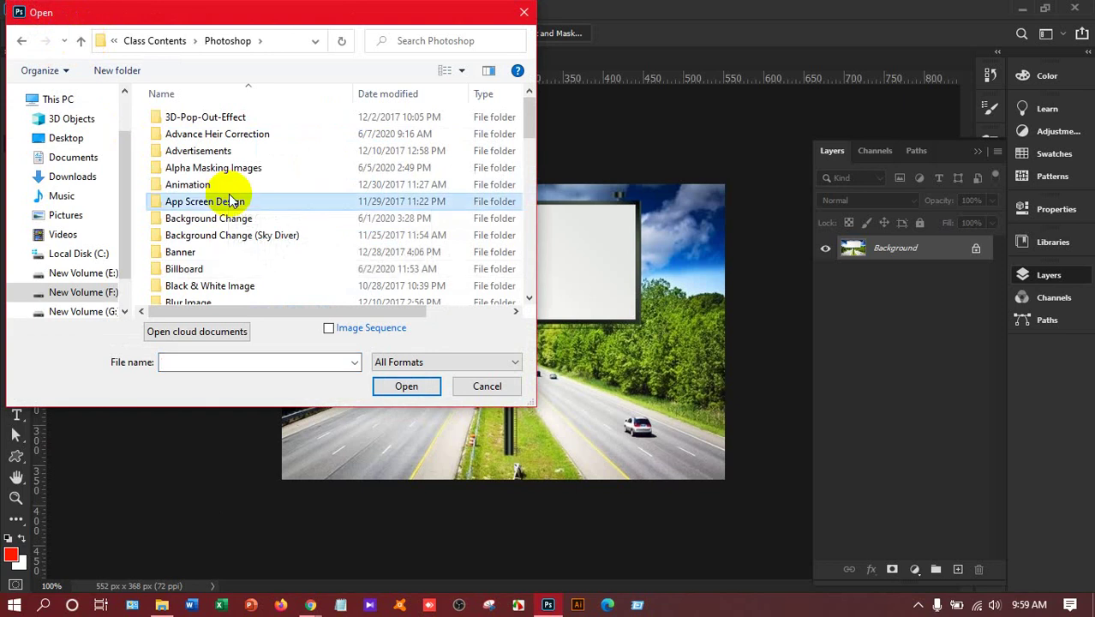
pyautogui.scroll(-5, 231, 201)
pyautogui.click(218, 135)
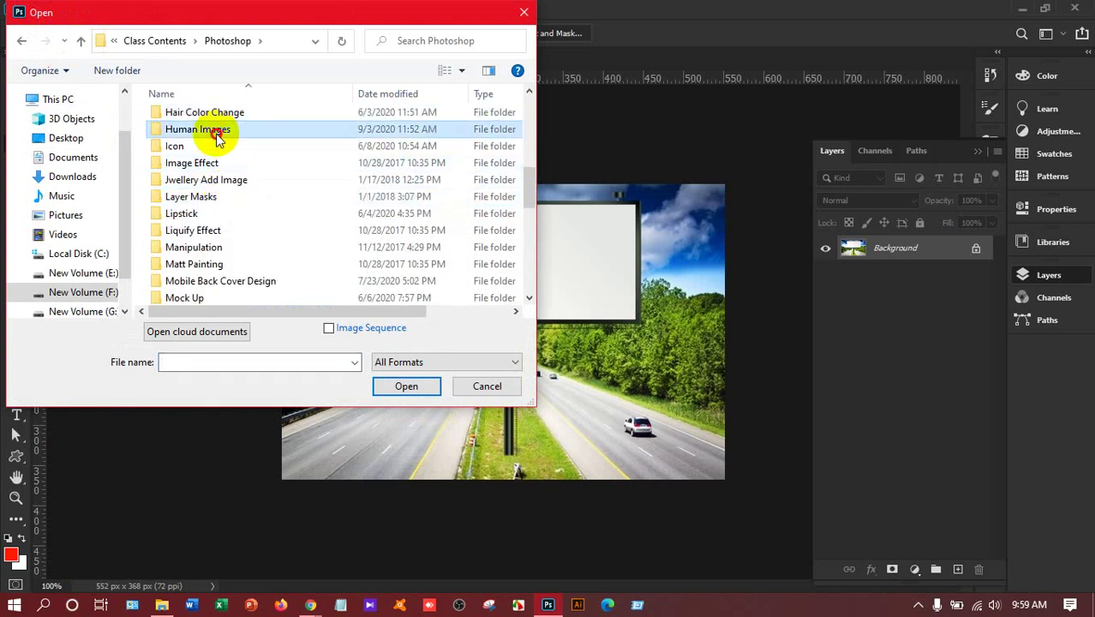
pyautogui.doubleClick(218, 134)
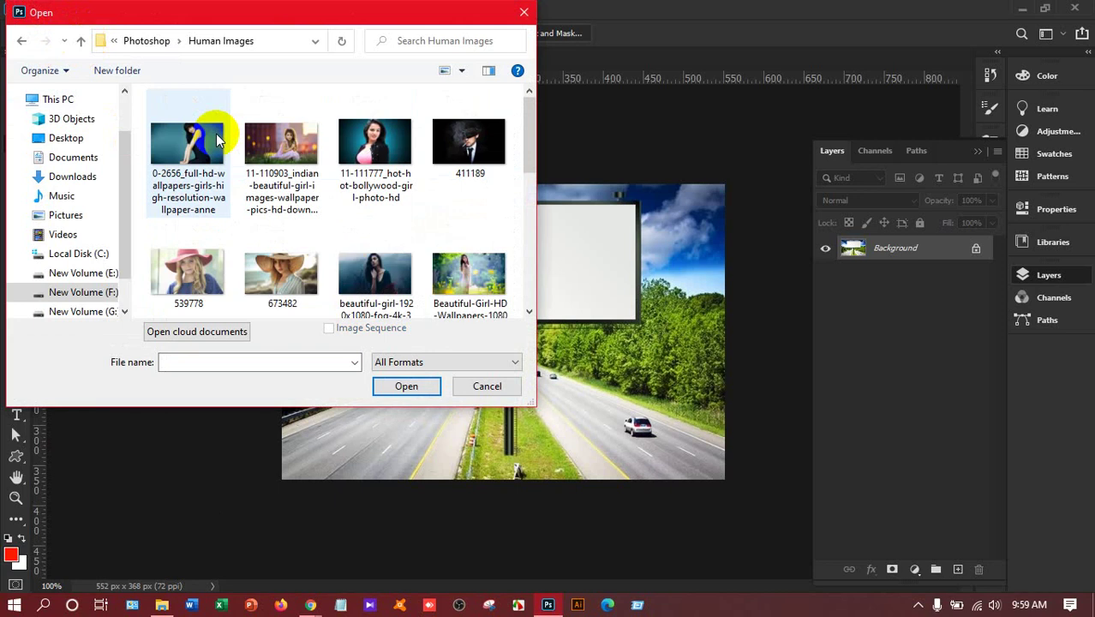
# Step: Scroll the Human Images folder and select pexels-rodnae-productions-4911252
pyautogui.scroll(-1, 217, 140)
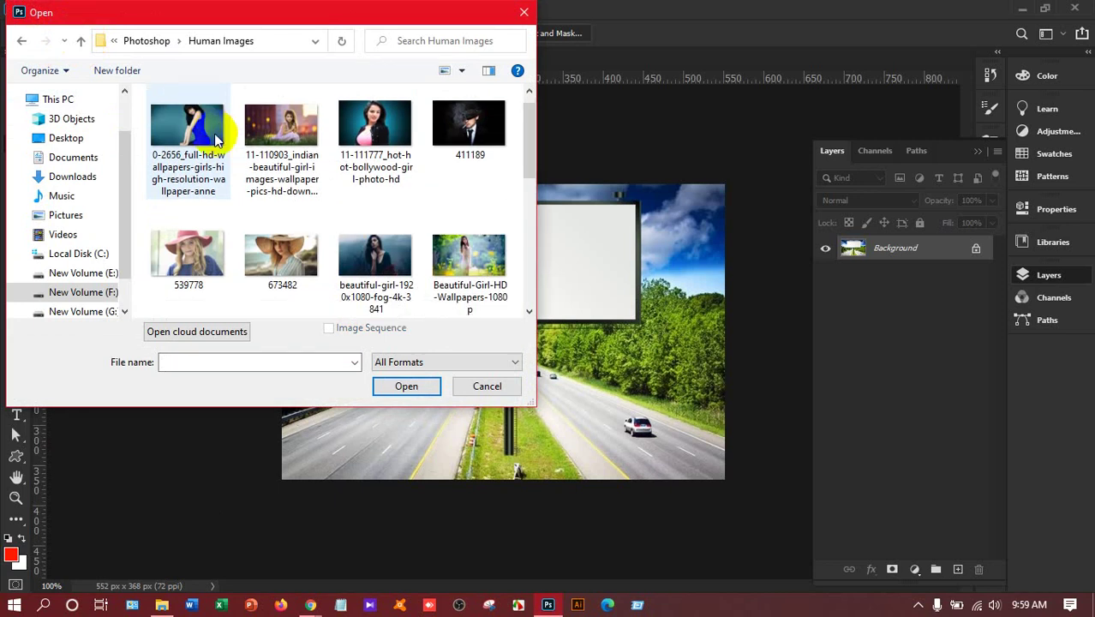
pyautogui.scroll(-8, 216, 139)
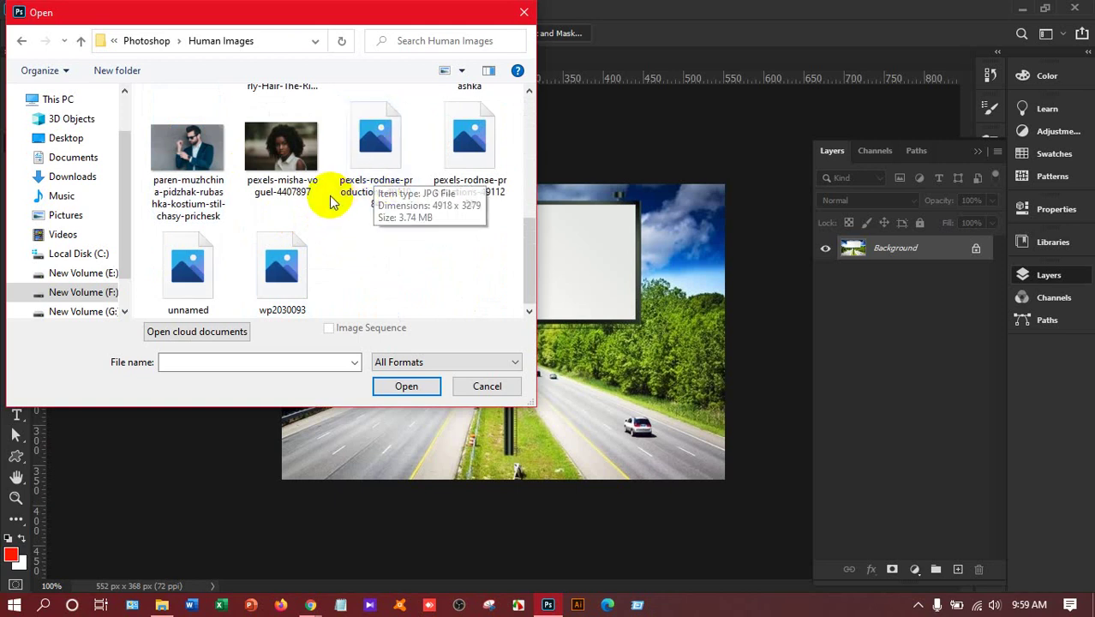
pyautogui.scroll(2, 330, 197)
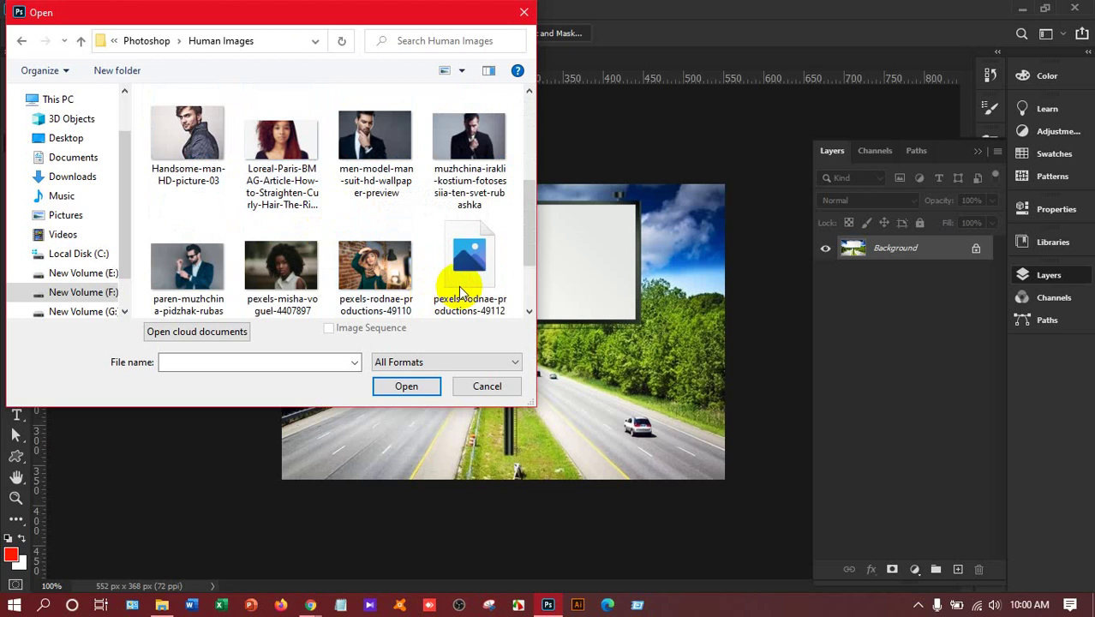
pyautogui.scroll(-1, 458, 290)
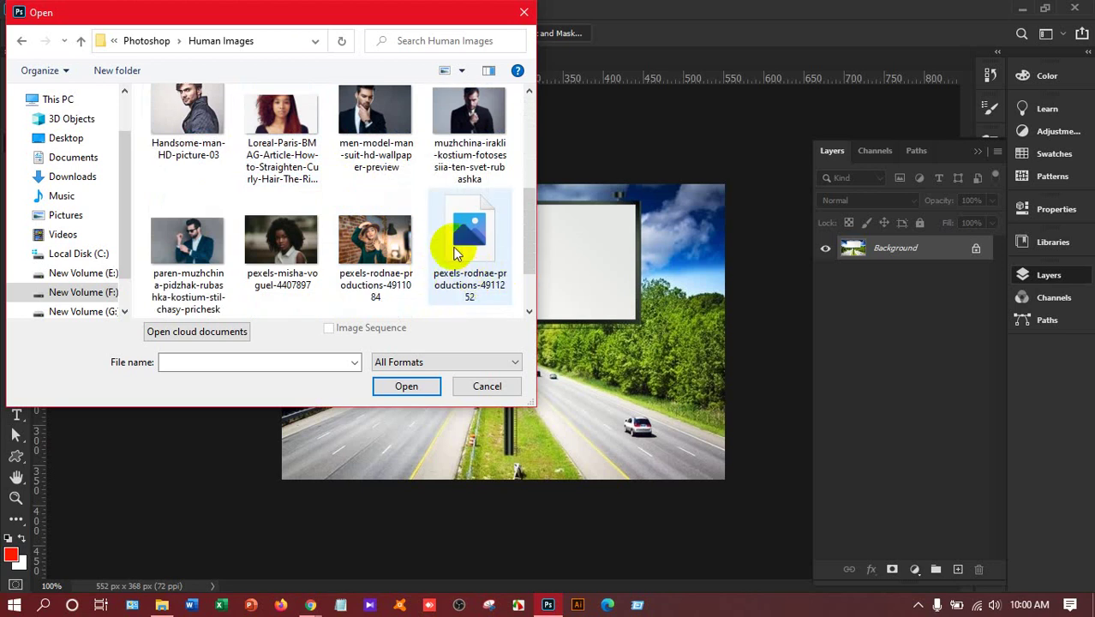
pyautogui.scroll(-1, 454, 253)
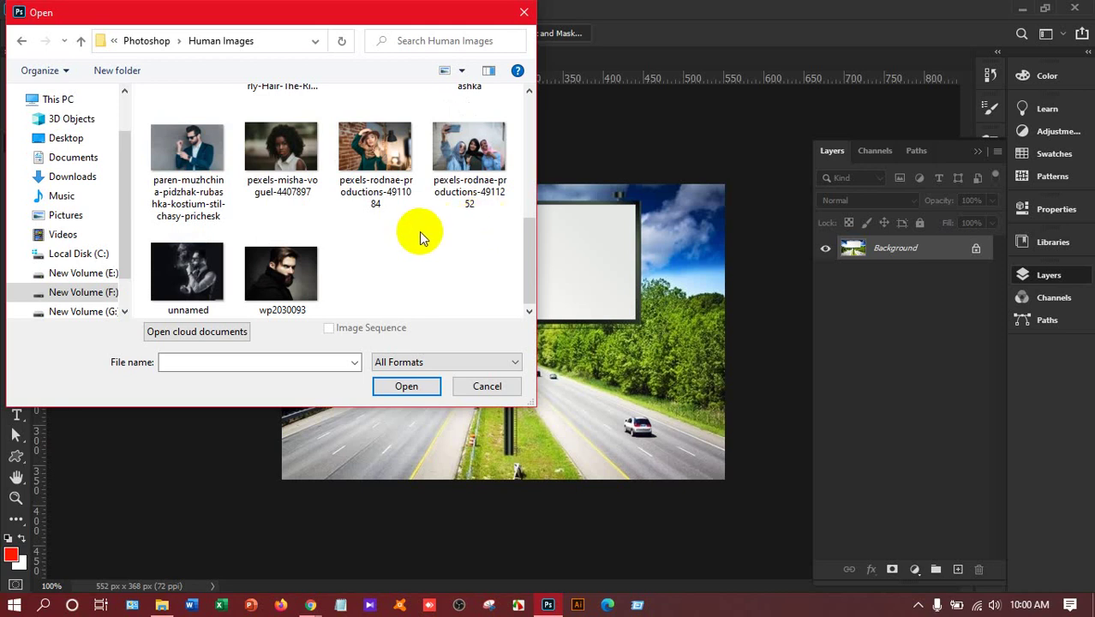
pyautogui.click(480, 157)
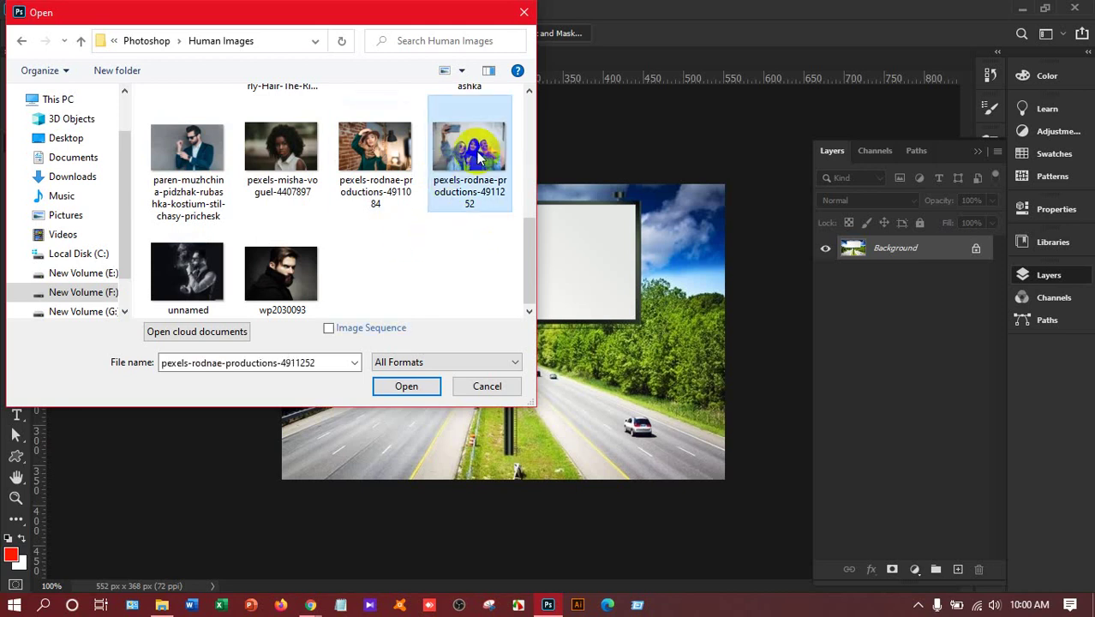
# Step: Open the group selfie, compare it with the billboard tab, and return to the billboard document
pyautogui.click(417, 388)
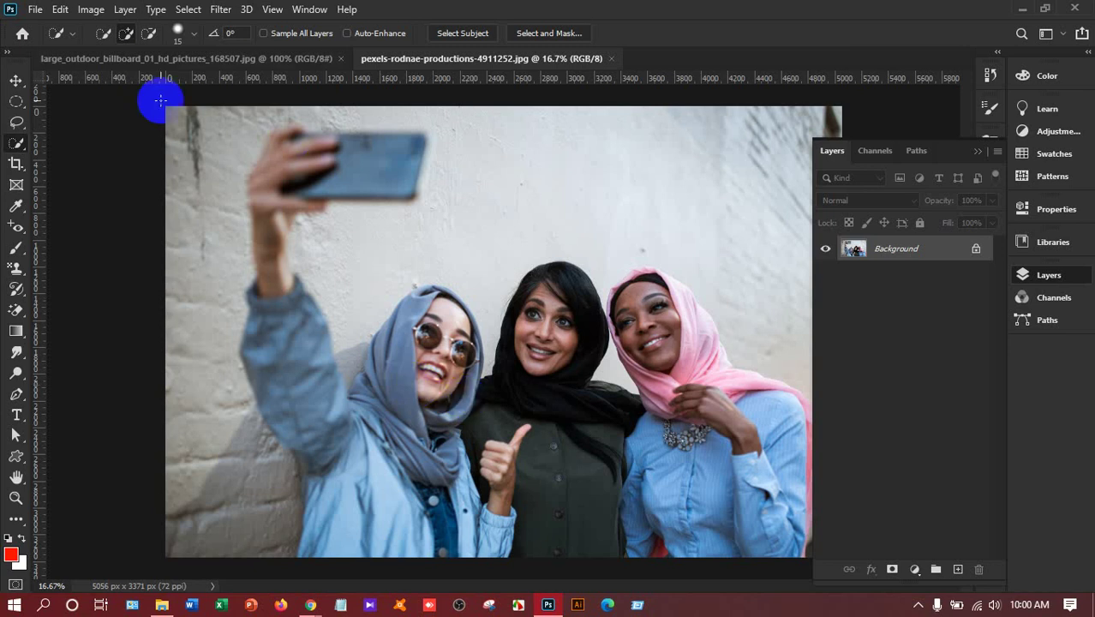
pyautogui.click(89, 60)
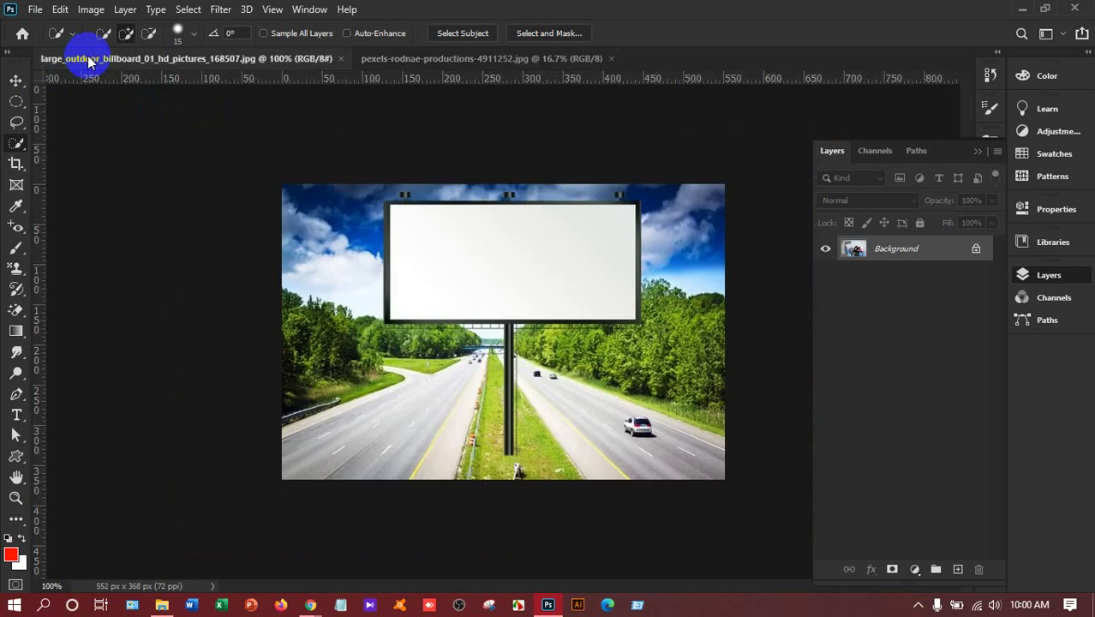
pyautogui.click(455, 60)
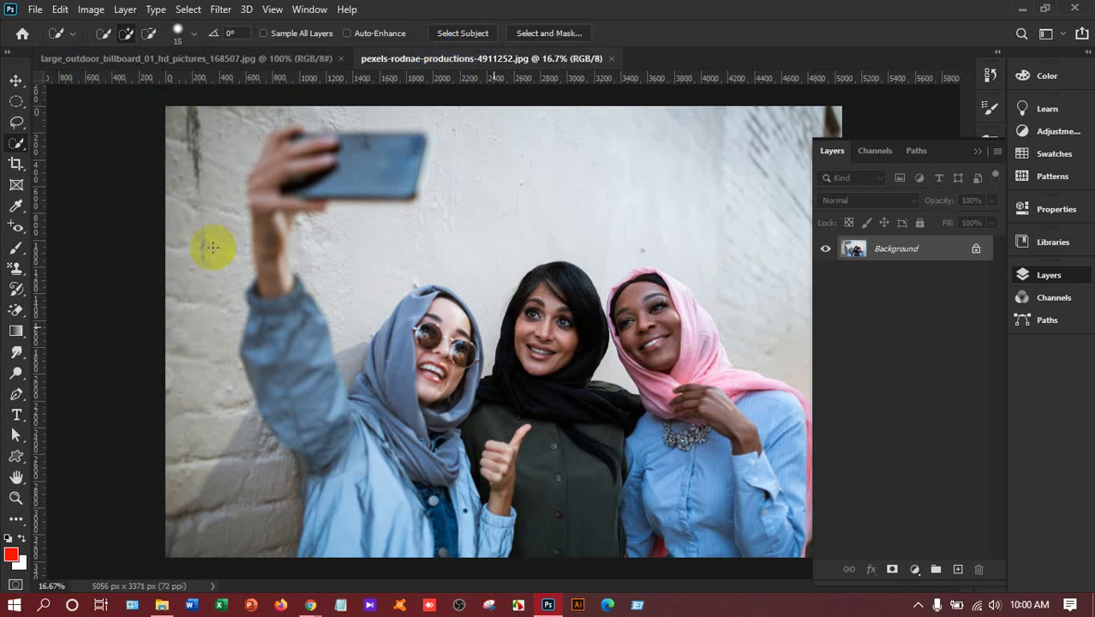
pyautogui.moveTo(295, 96); pyautogui.dragTo(264, 86)
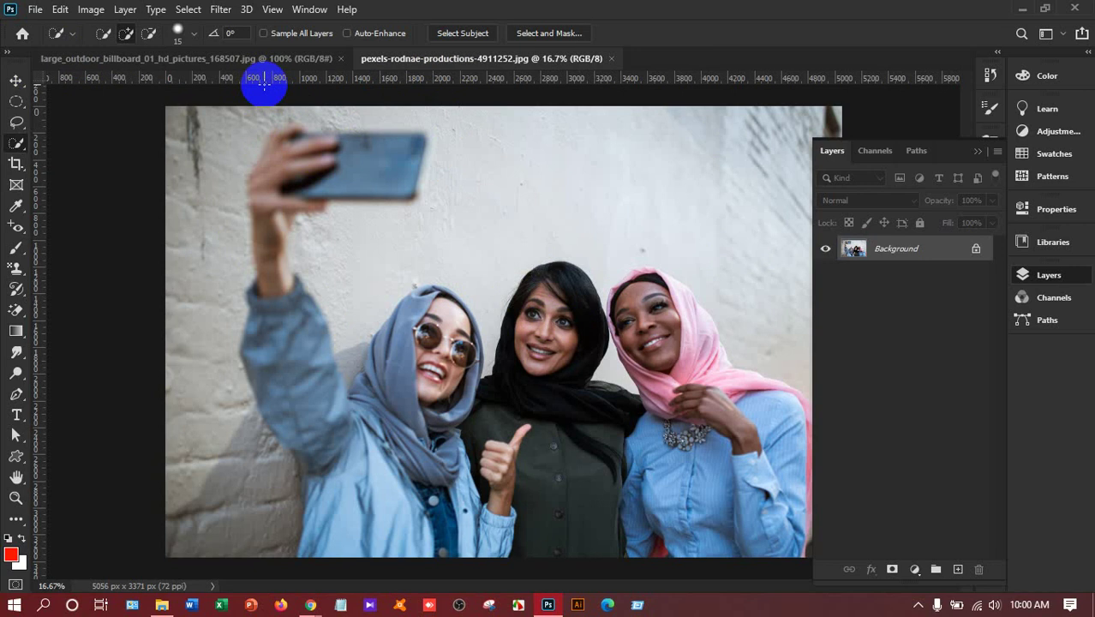
pyautogui.moveTo(265, 81); pyautogui.dragTo(232, 37)
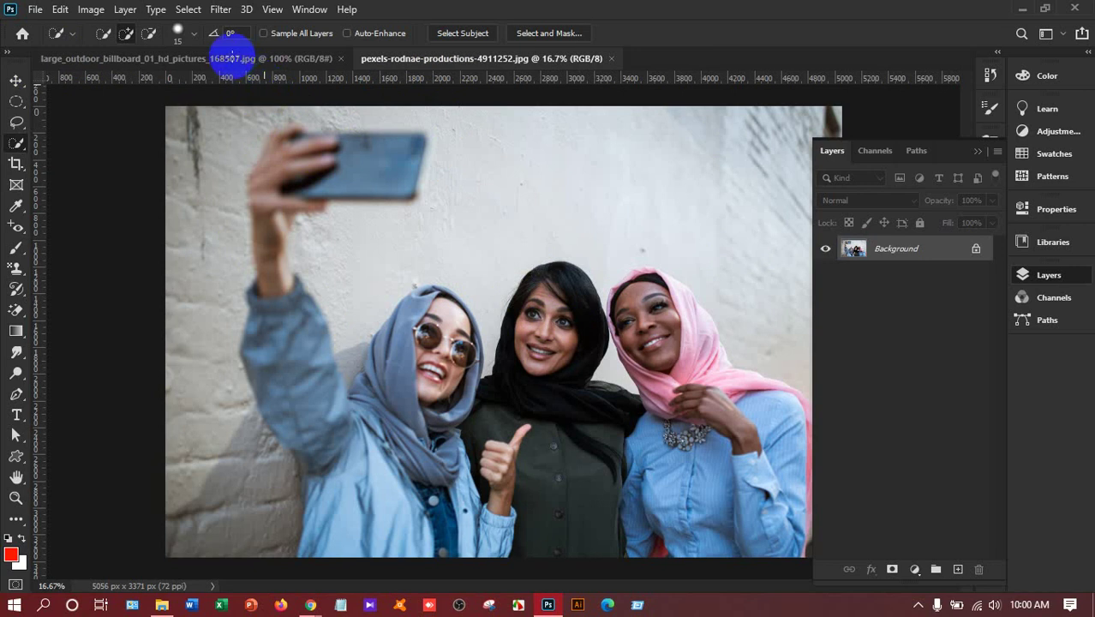
pyautogui.click(232, 60)
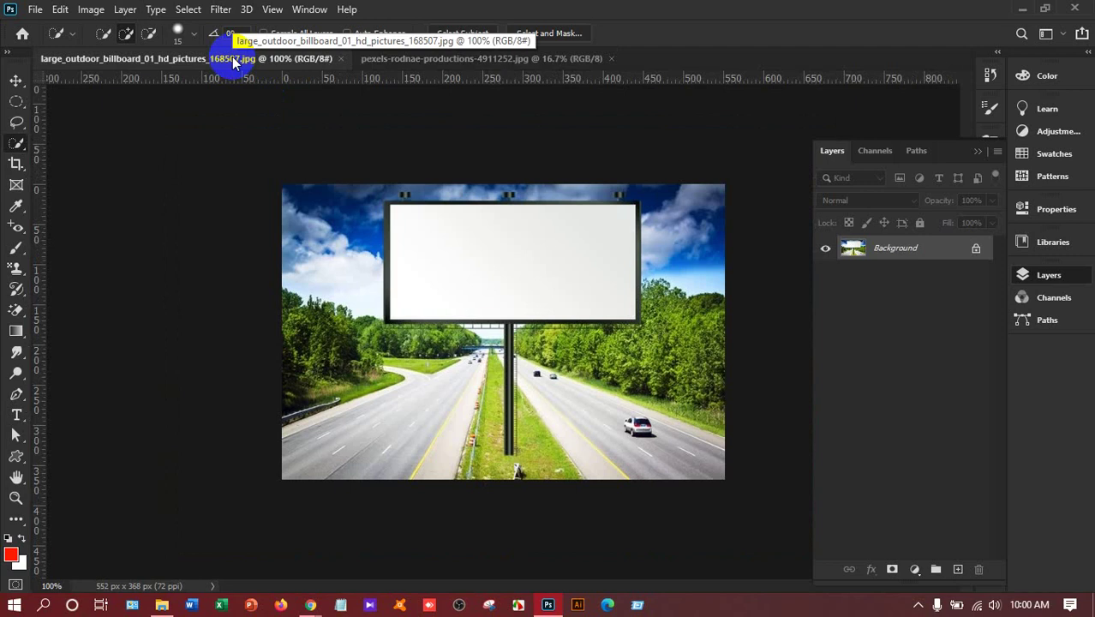
# Step: Switch to the Magic Wand, test-select the billboard's white screen, then deselect
pyautogui.click(390, 324)
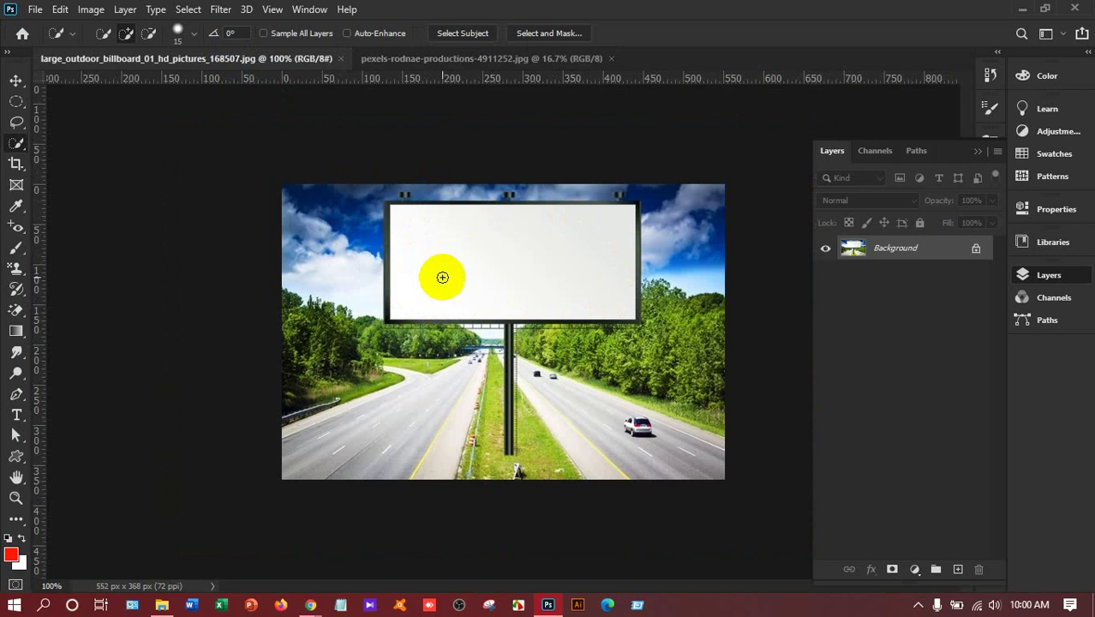
pyautogui.click(17, 144)
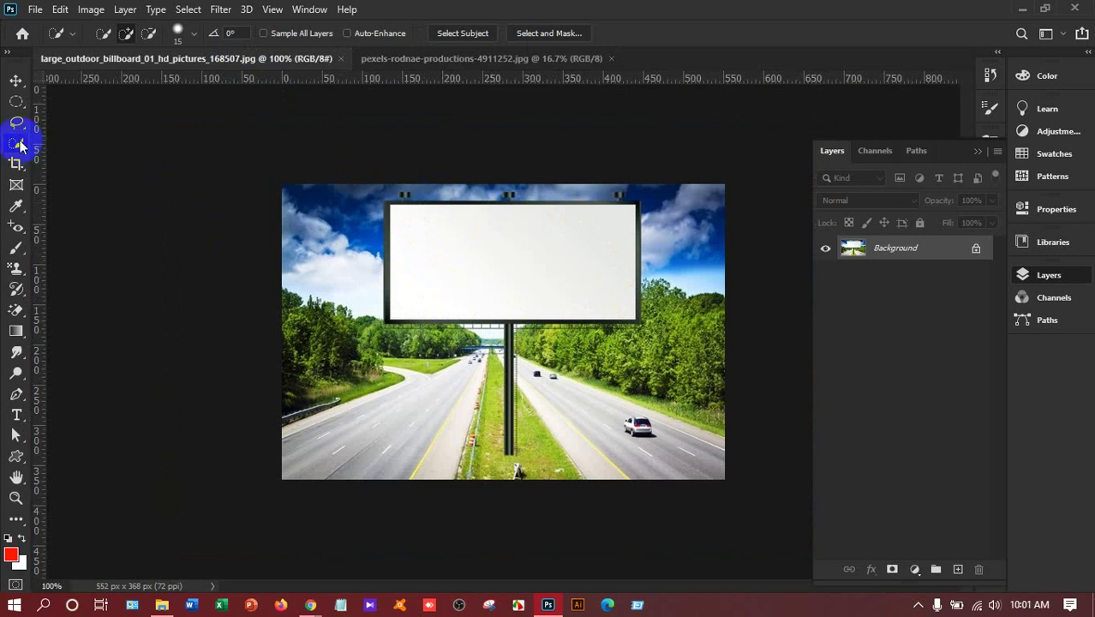
pyautogui.moveTo(19, 146)
pyautogui.mouseDown()
pyautogui.moveTo(46, 183)
pyautogui.moveTo(57, 175)
pyautogui.mouseUp()
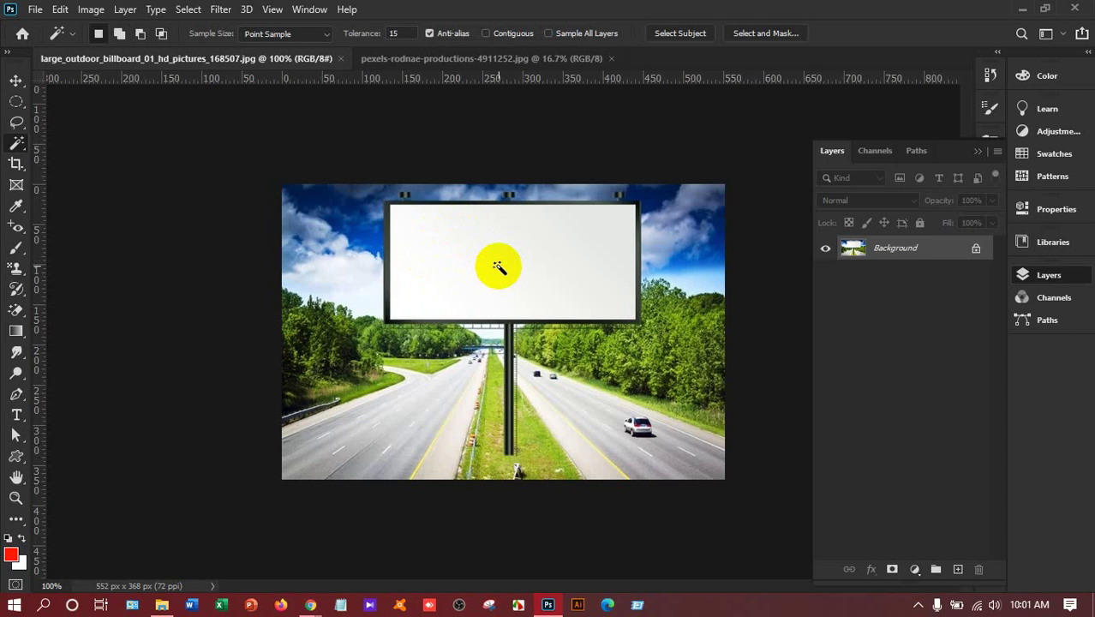
pyautogui.click(497, 267)
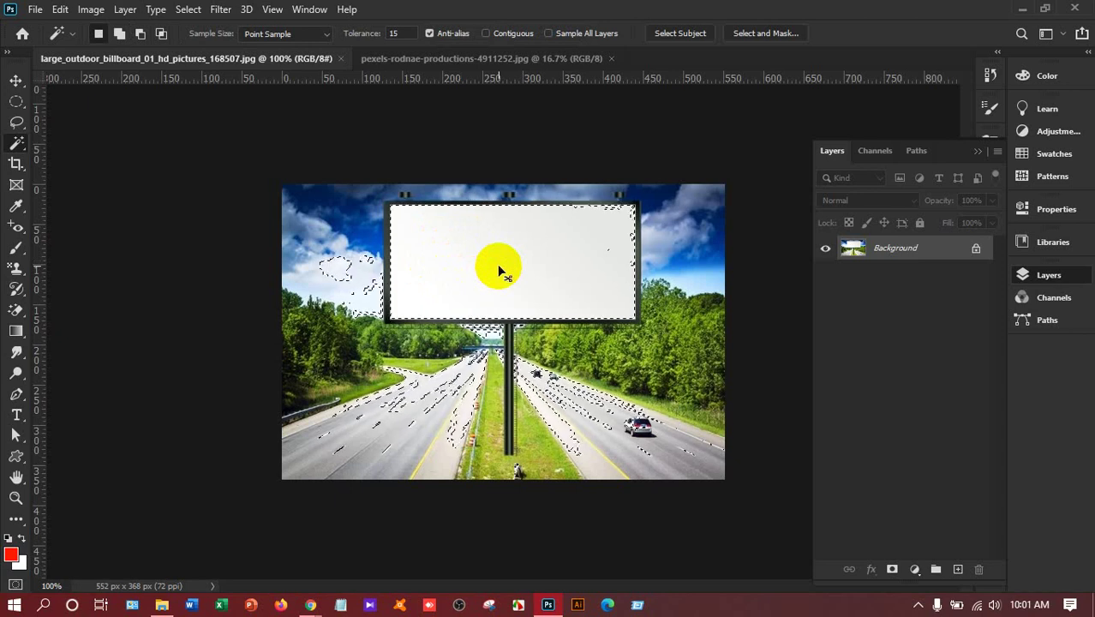
pyautogui.hotkey('ctrl', 'd')
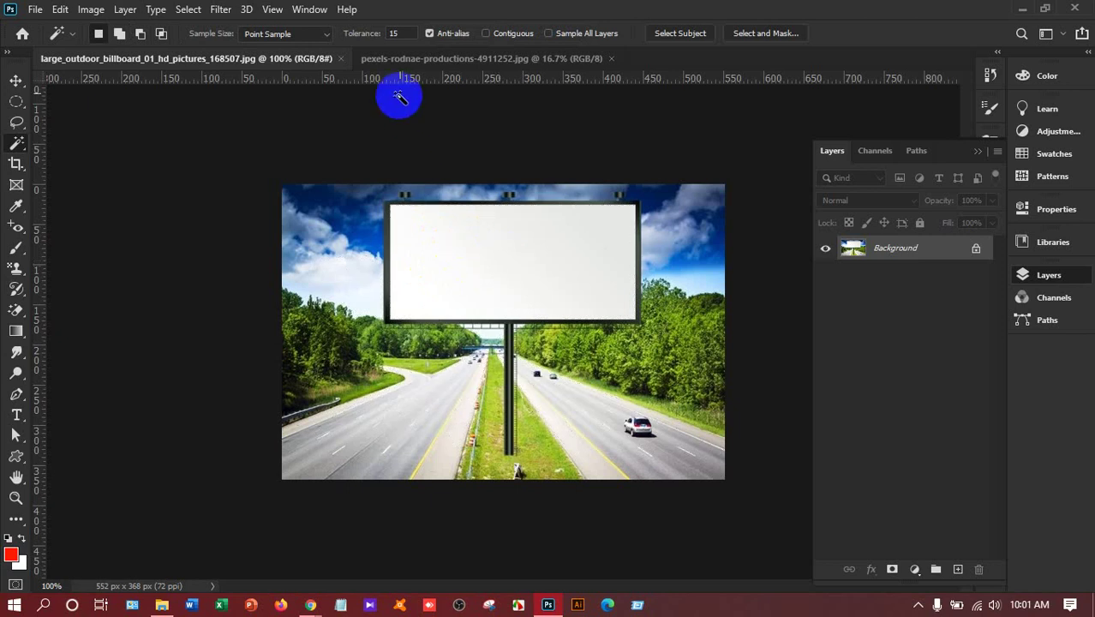
# Step: Try Magic Wand tolerance 0 and then 5 on the screen, discarding the patchy selection
pyautogui.click(382, 34)
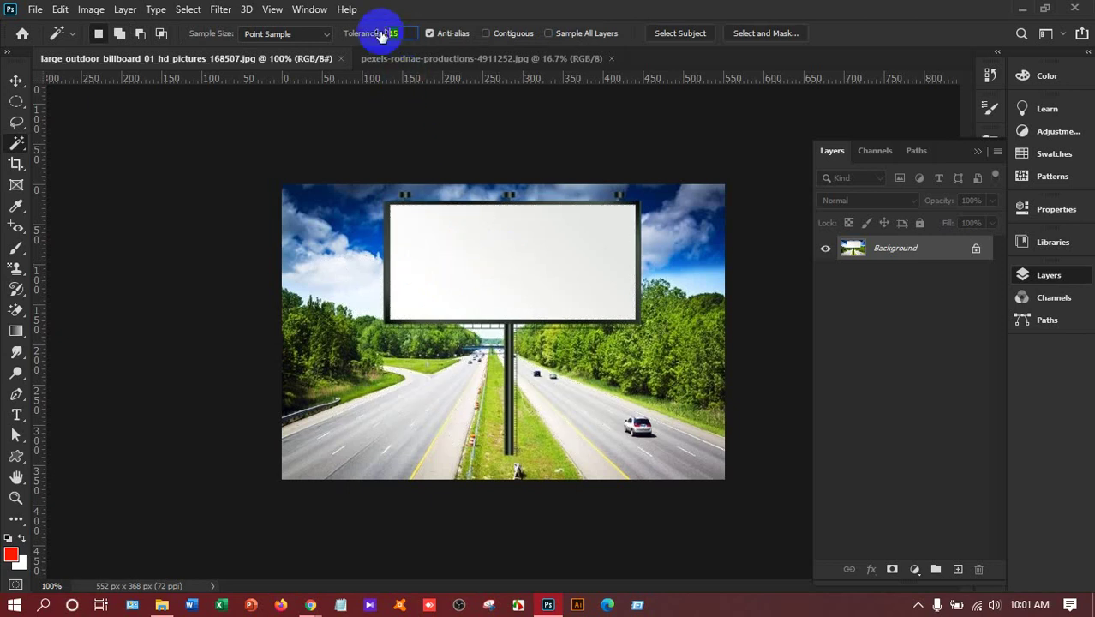
pyautogui.write('0')
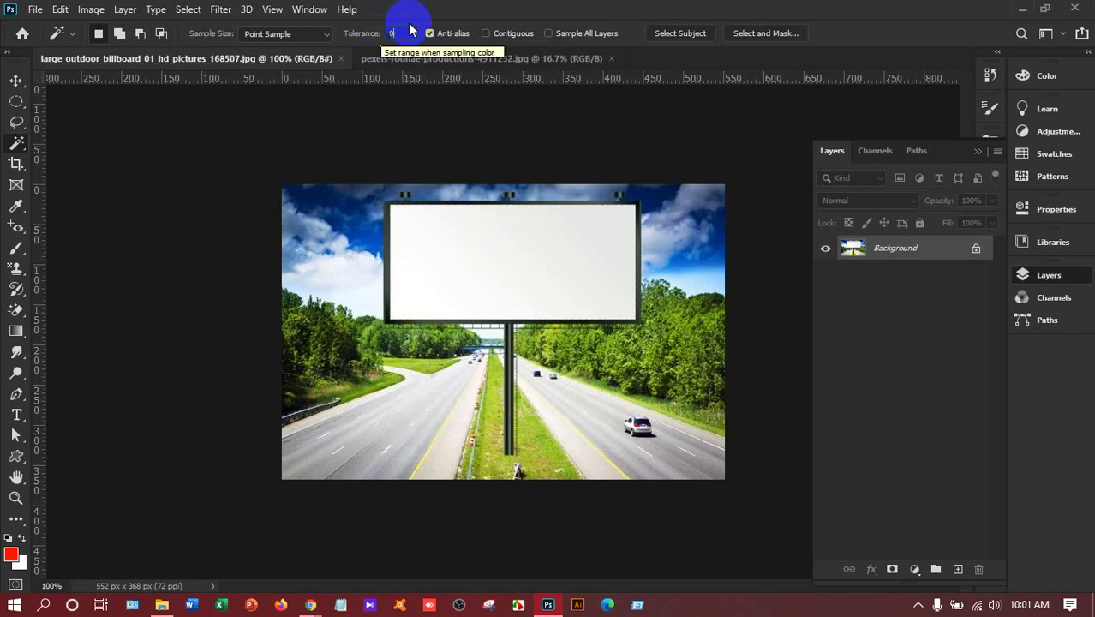
pyautogui.click(423, 273)
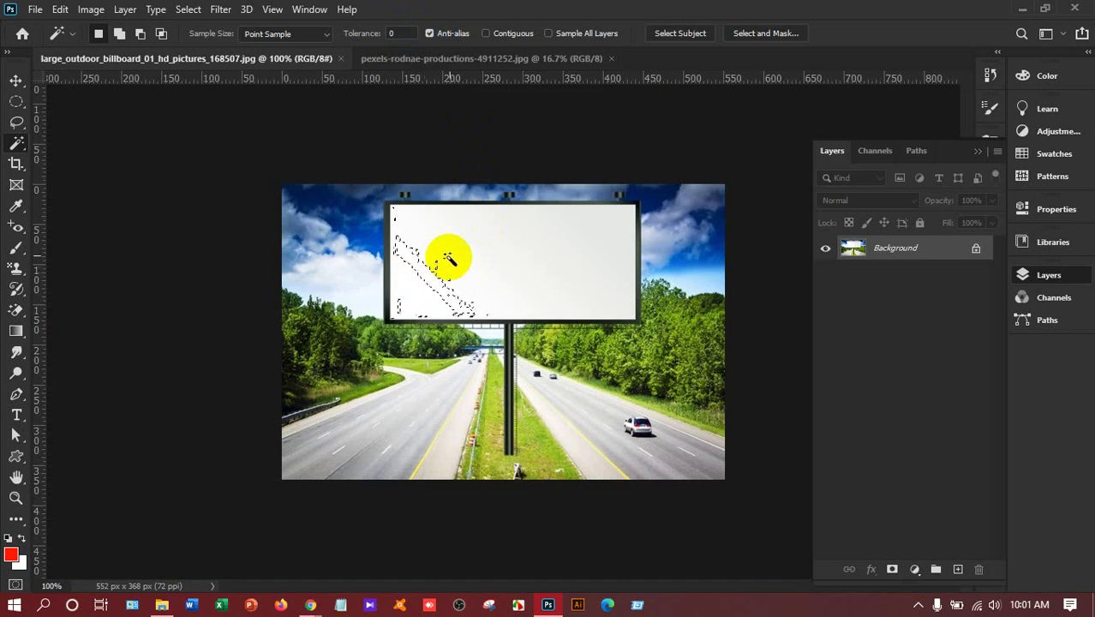
pyautogui.click(399, 33)
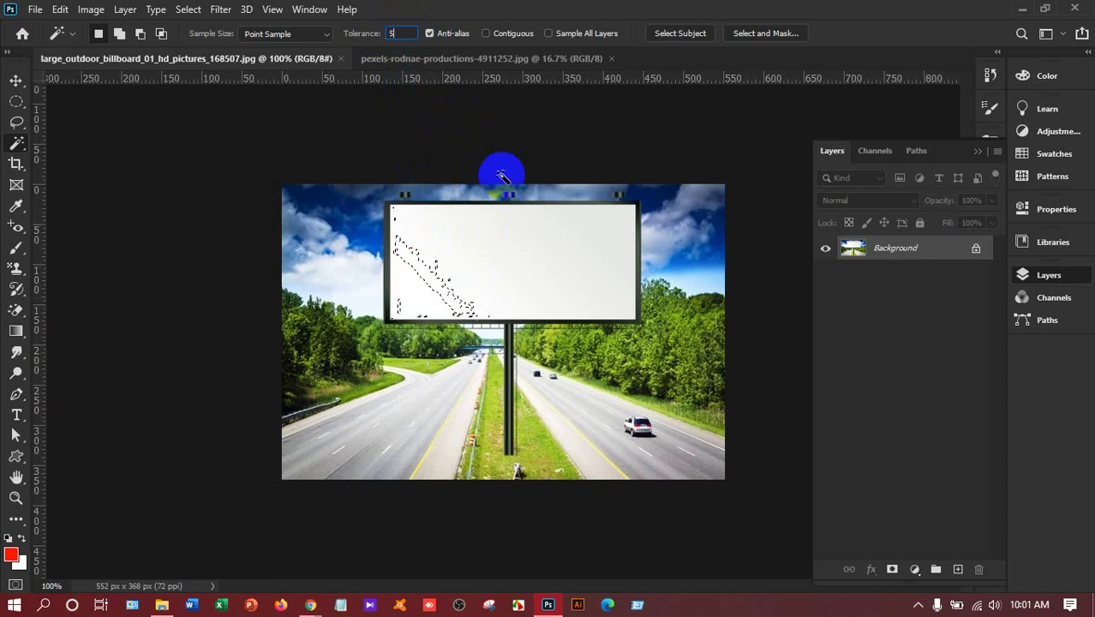
pyautogui.click(525, 262)
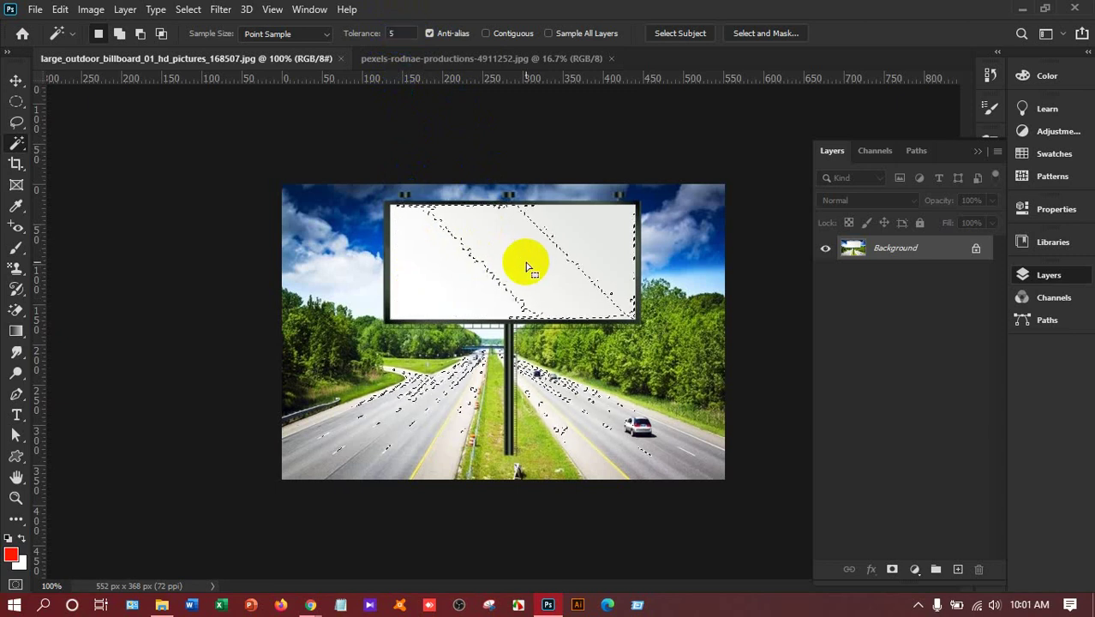
pyautogui.hotkey('ctrl', 'd')
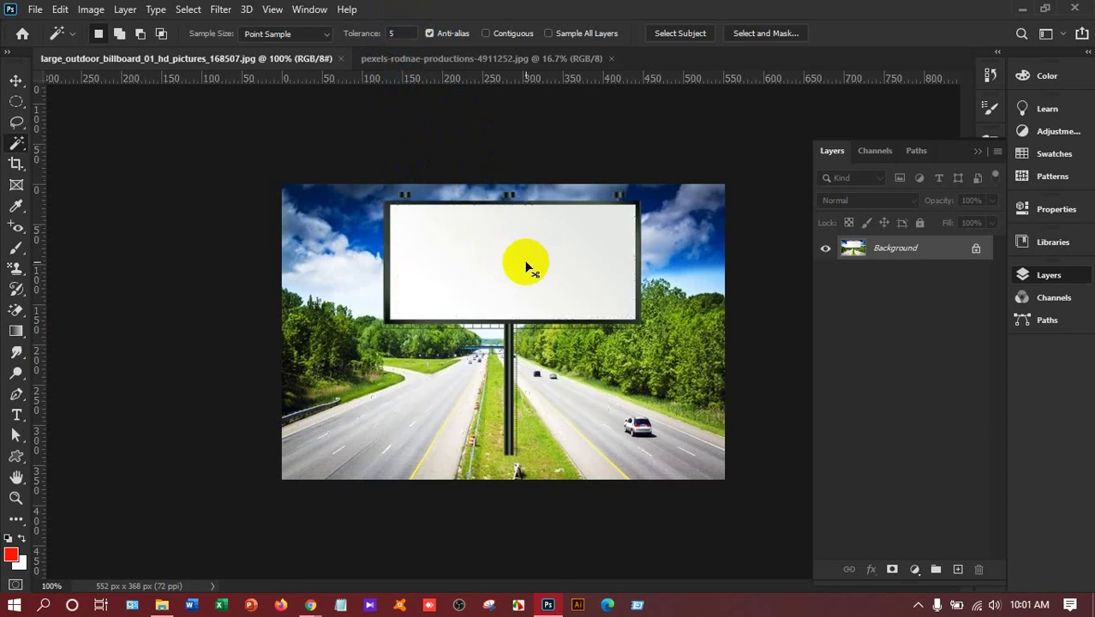
# Step: Retest the screen at tolerance 3 and then 2, deselecting each spilled selection
pyautogui.click(386, 34)
pyautogui.write('3')
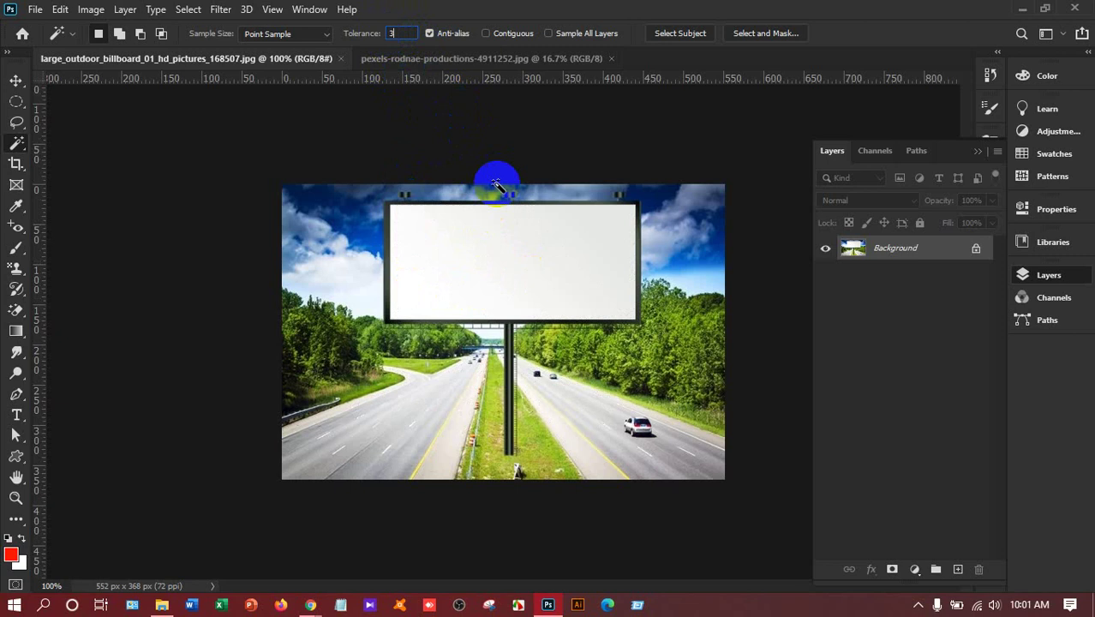
pyautogui.click(519, 257)
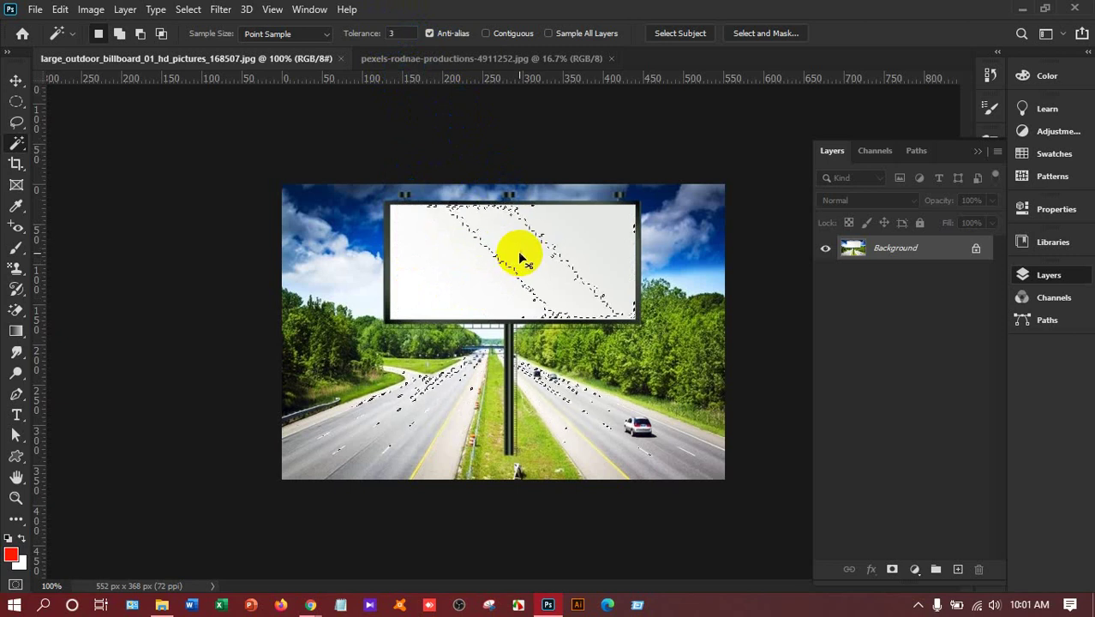
pyautogui.hotkey('ctrl', 'd')
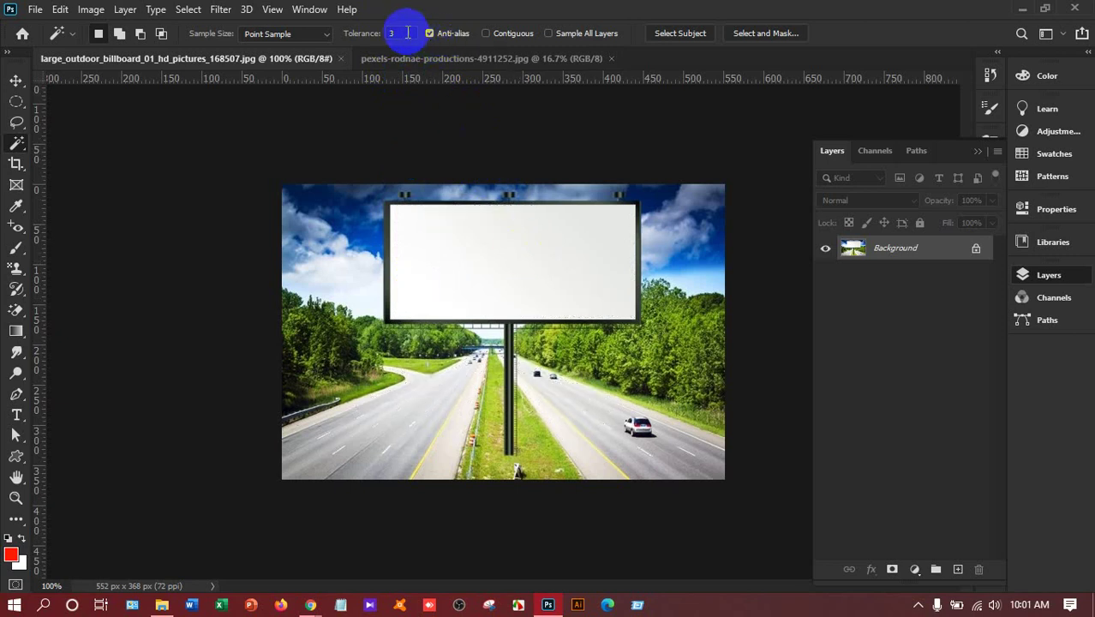
pyautogui.click(350, 36)
pyautogui.write('2')
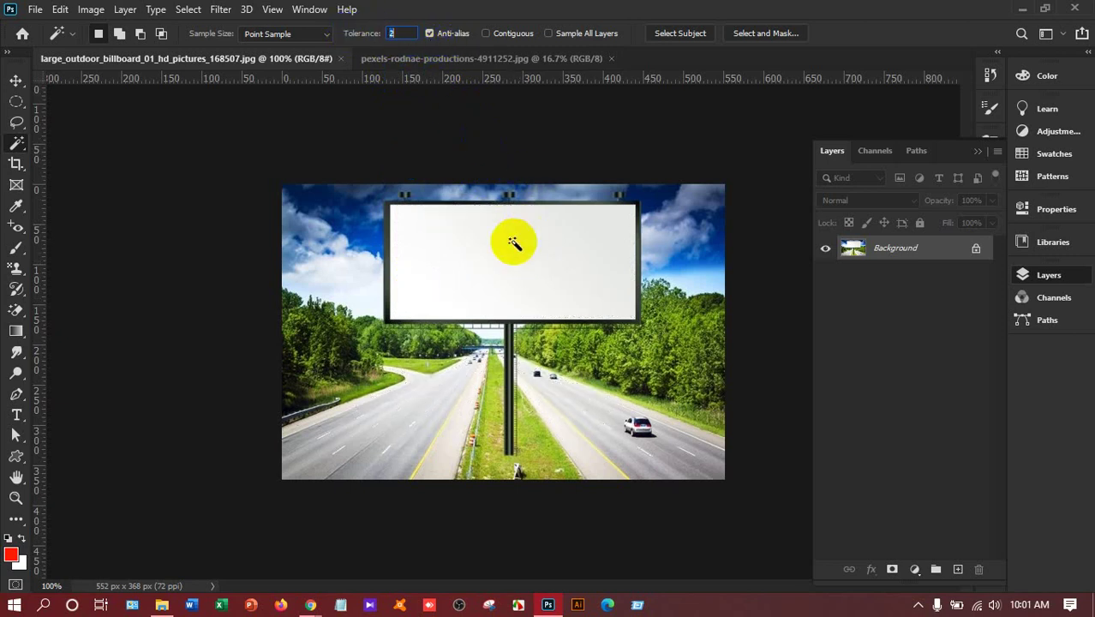
pyautogui.click(514, 245)
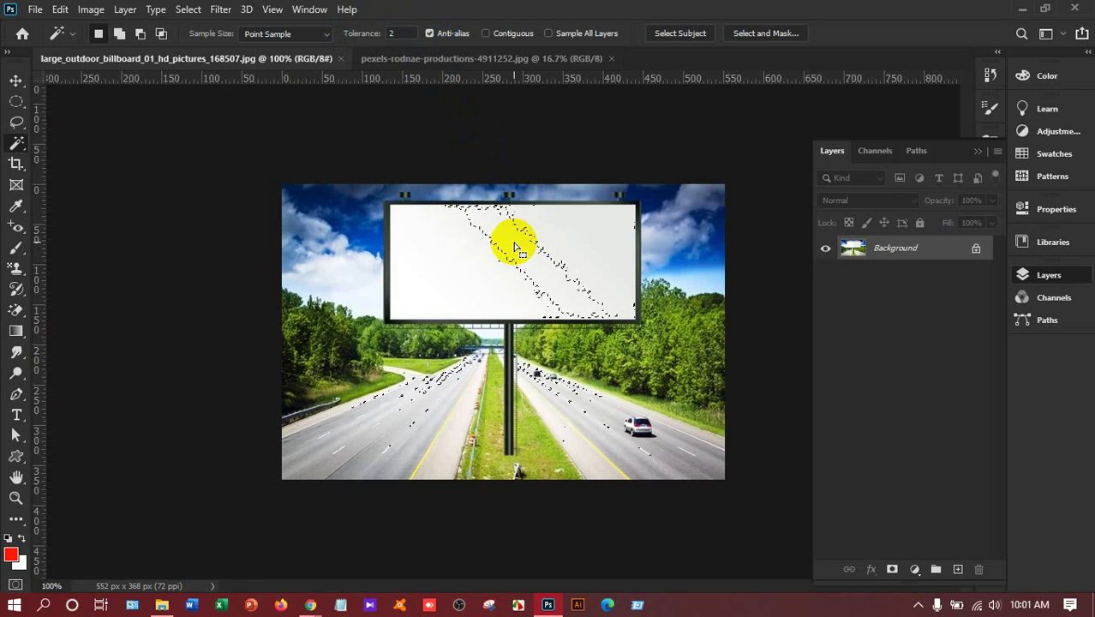
pyautogui.hotkey('ctrl', 'd')
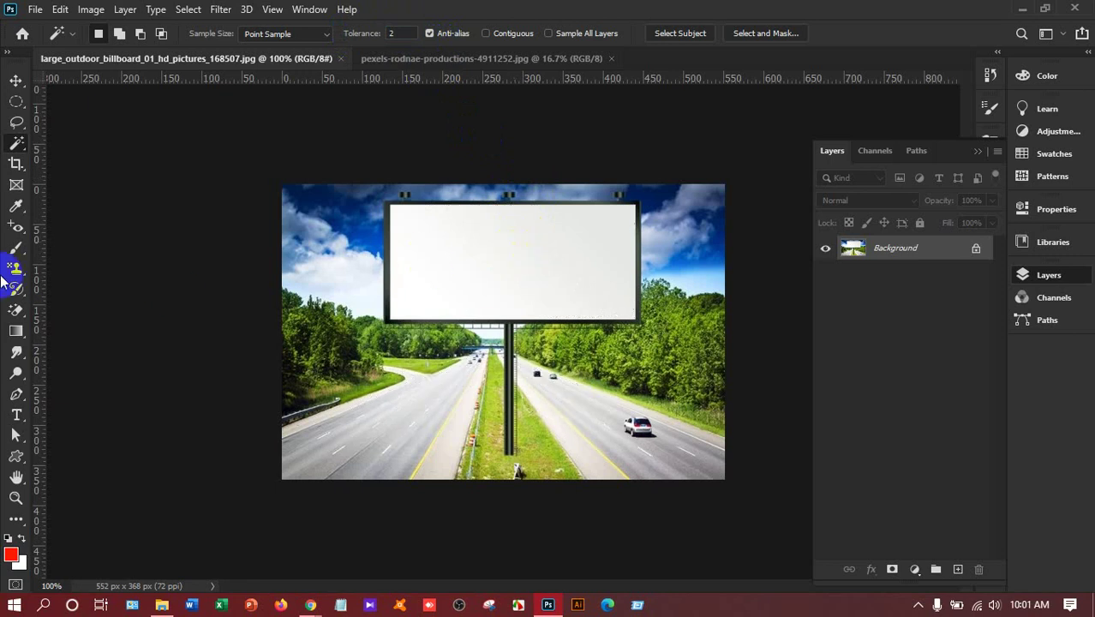
# Step: Brush the Quick Selection Tool across the billboard's white panel to select it cleanly
pyautogui.rightClick(21, 144)
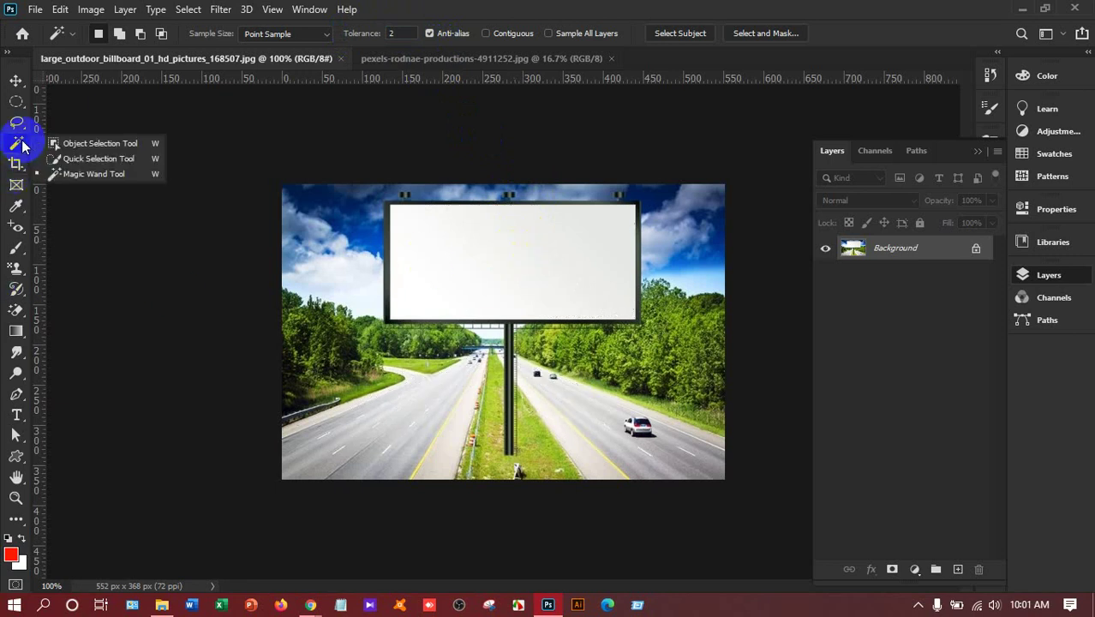
pyautogui.click(79, 159)
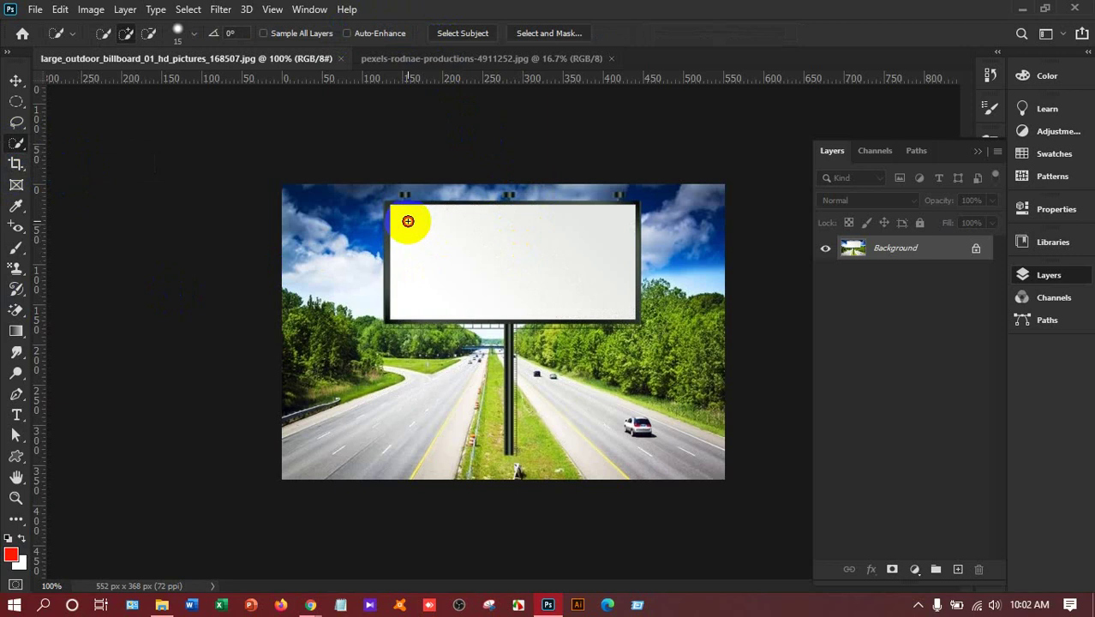
pyautogui.moveTo(411, 229); pyautogui.dragTo(484, 257)
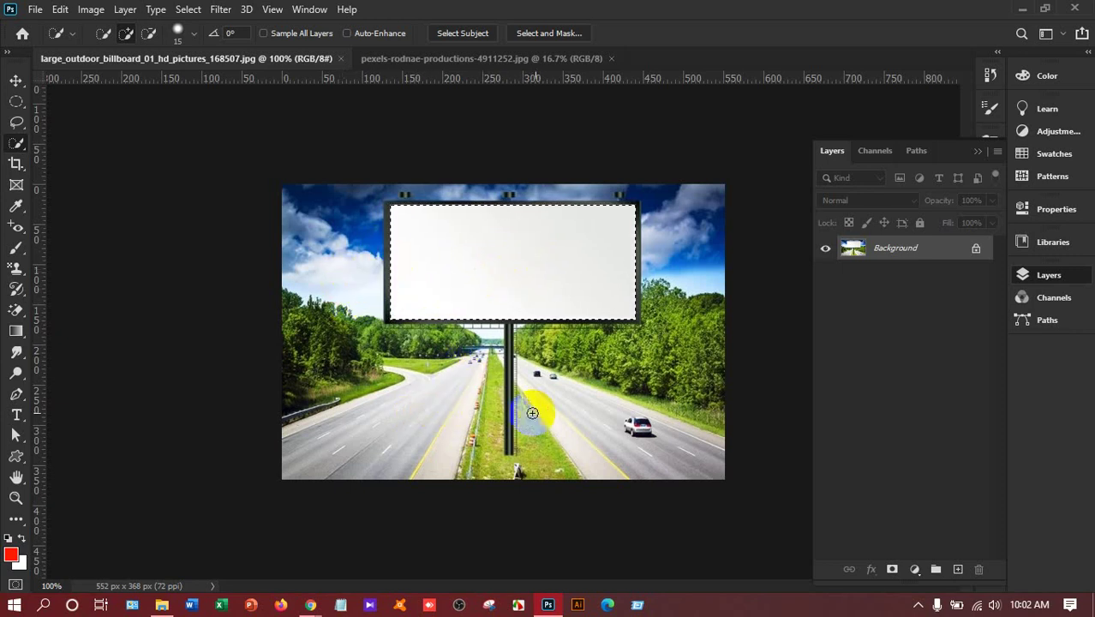
pyautogui.click(612, 327)
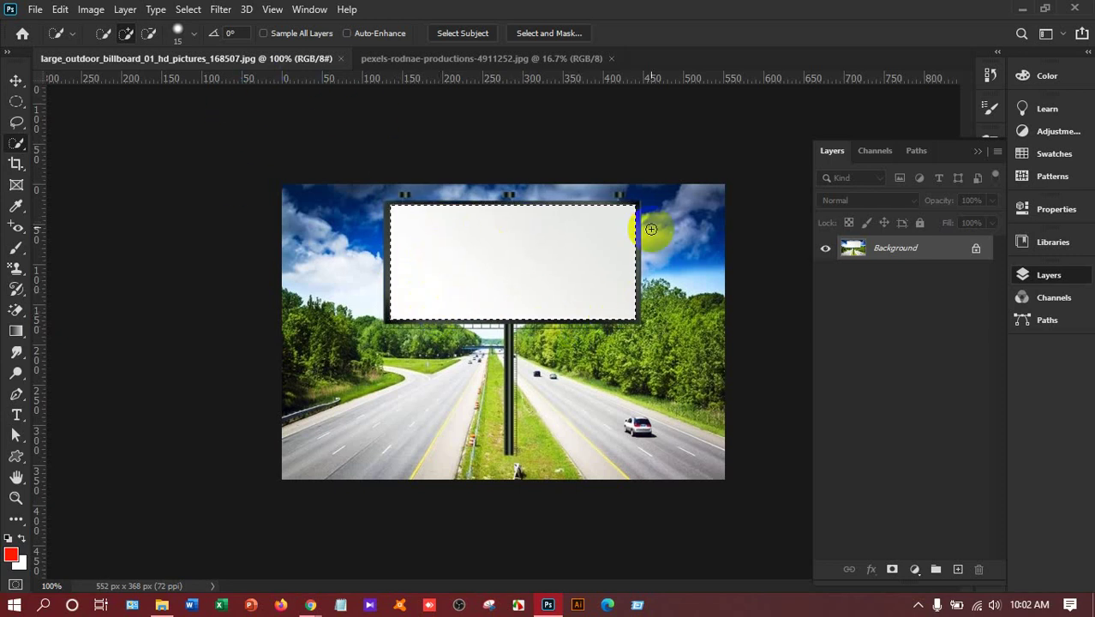
# Step: Select all of the group selfie photo to copy it, then return to the billboard document
pyautogui.click(439, 98)
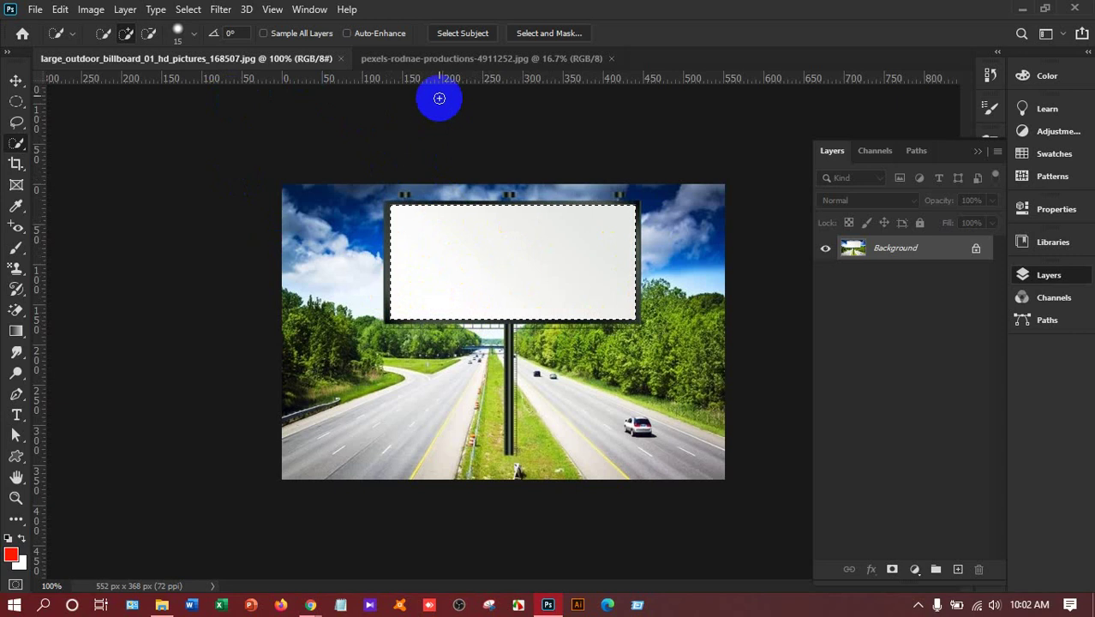
pyautogui.click(438, 60)
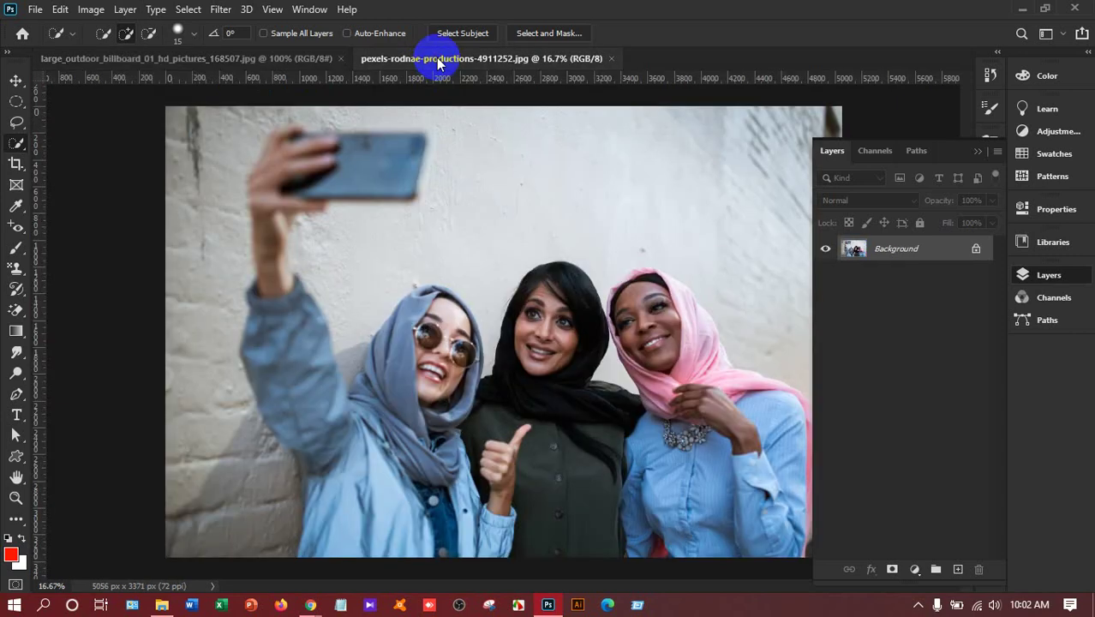
pyautogui.moveTo(532, 319)
pyautogui.mouseDown()
pyautogui.moveTo(550, 313)
pyautogui.moveTo(547, 330)
pyautogui.mouseUp()
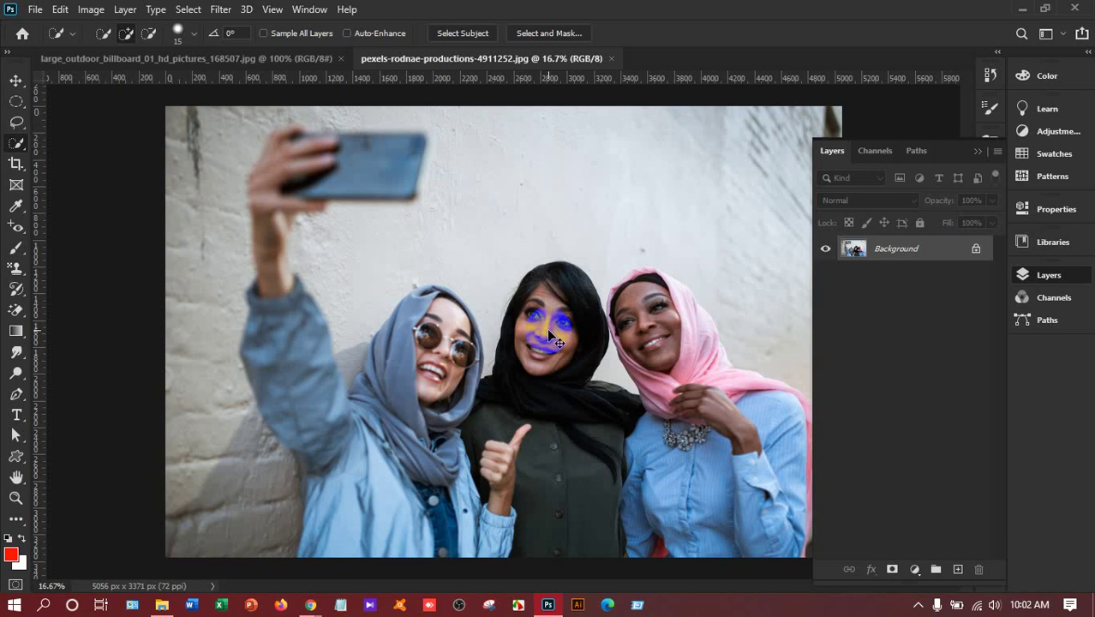
pyautogui.hotkey('ctrl', 'a')
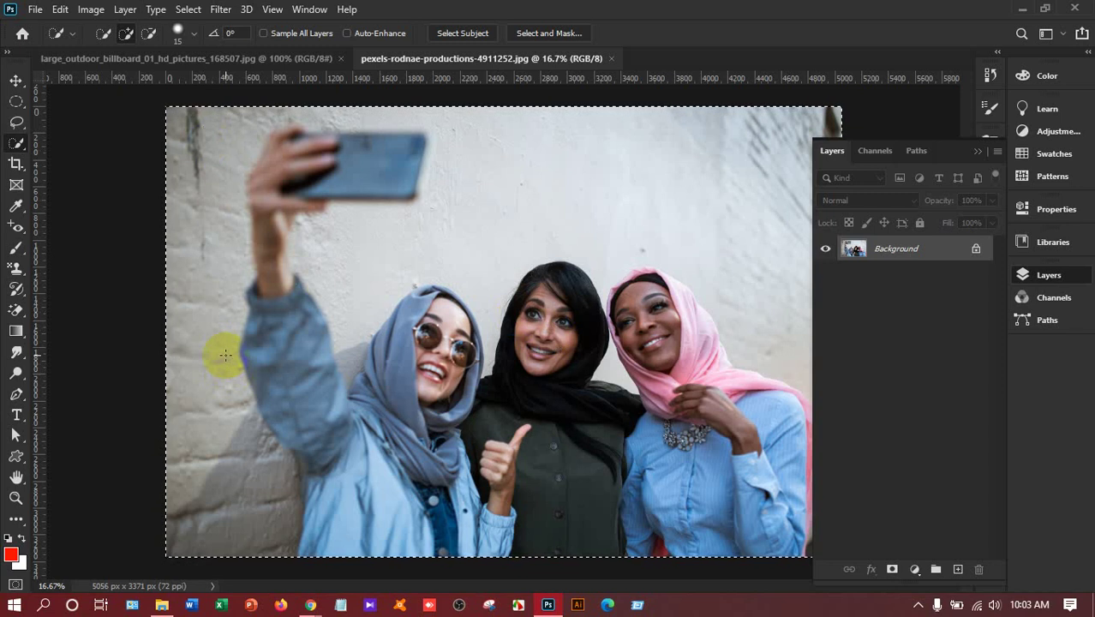
pyautogui.click(158, 62)
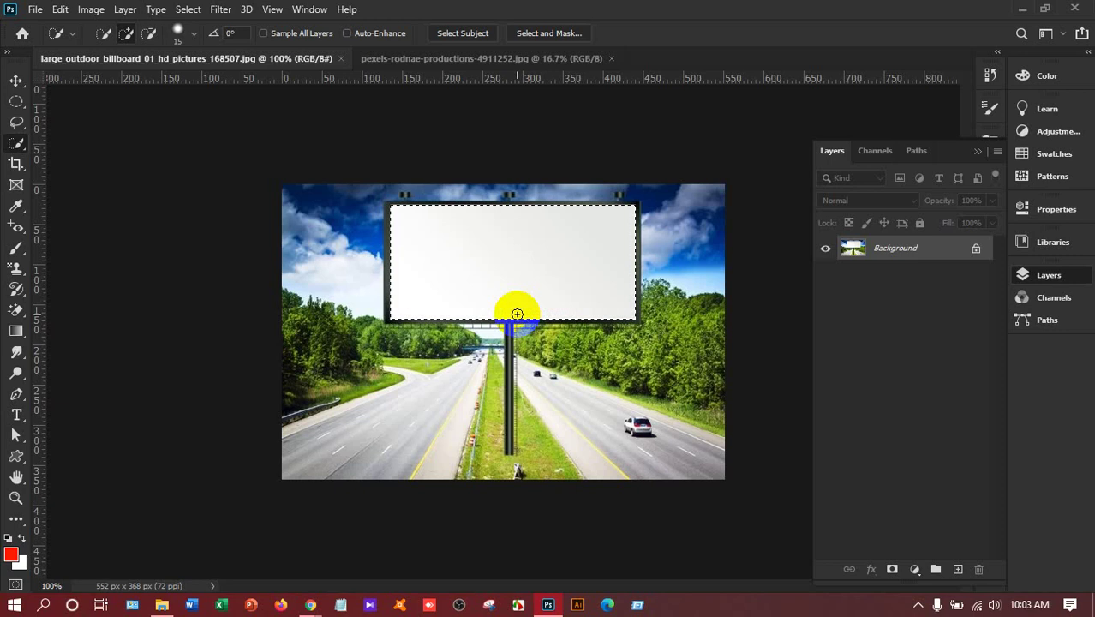
# Step: Paste the selfie into the billboard screen selection and scale it down to 8.81%
pyautogui.hotkey('ctrl', 'j')
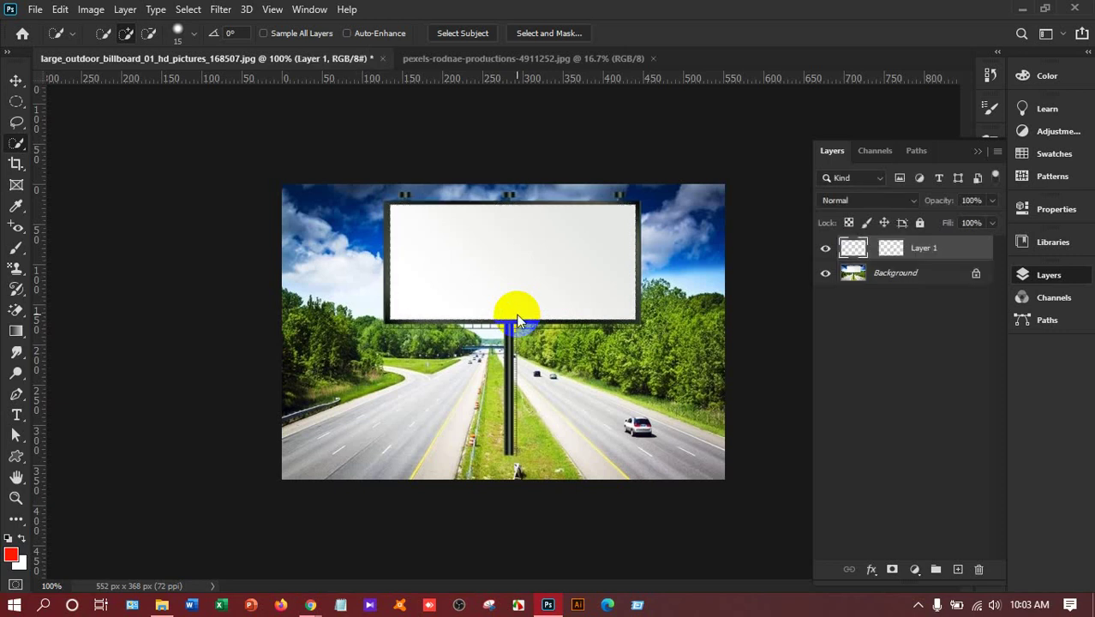
pyautogui.hotkey('ctrl', 'shift', 'alt', 'v')
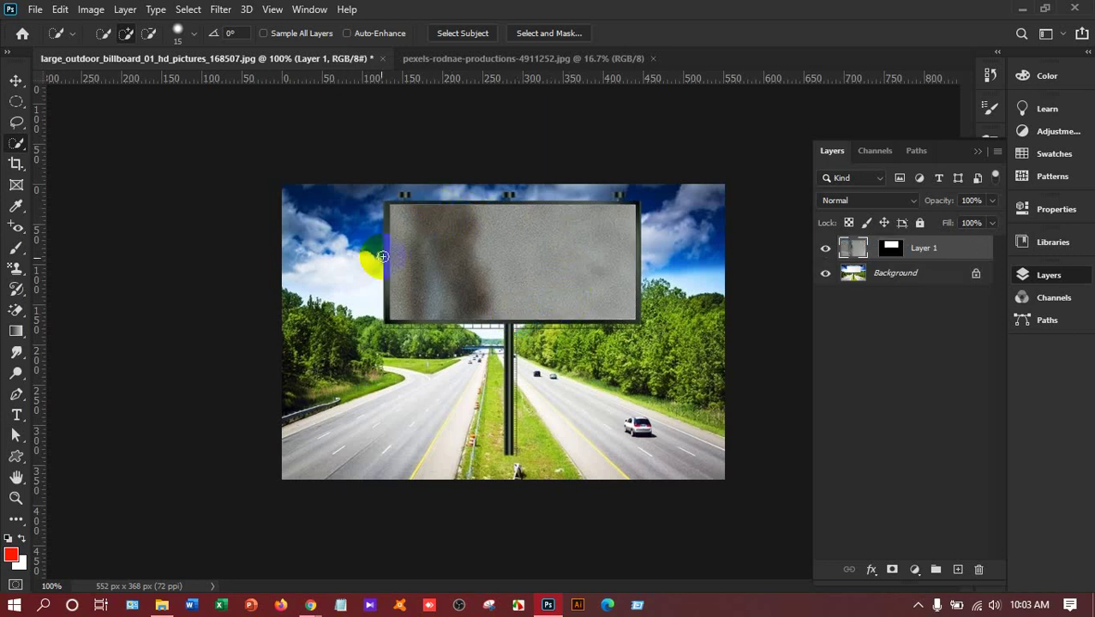
pyautogui.click(476, 178)
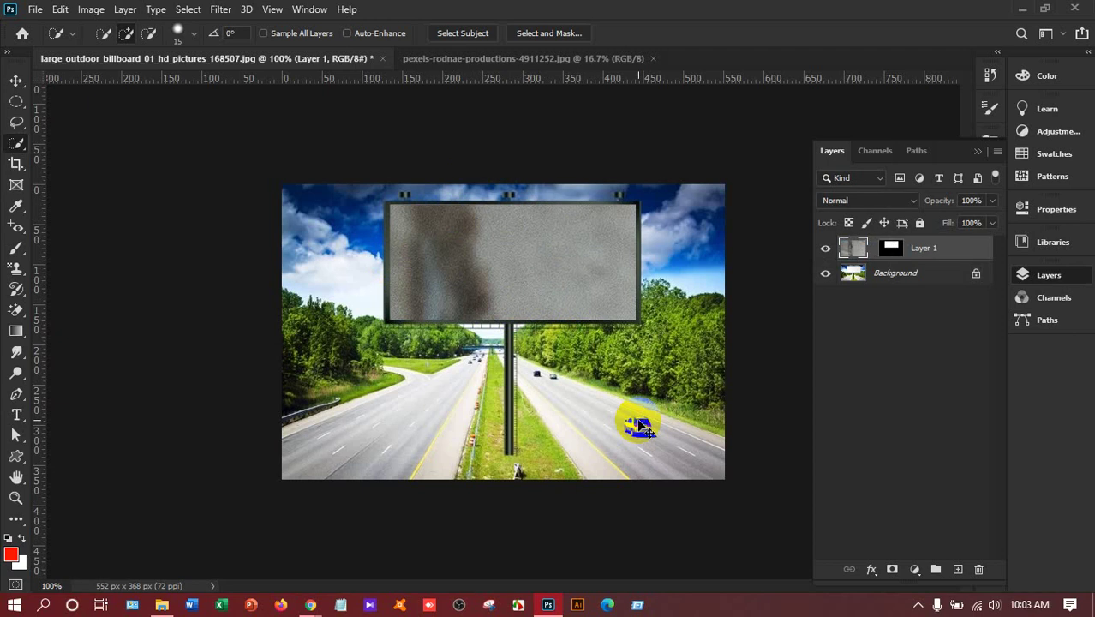
pyautogui.hotkey('ctrl', 't')
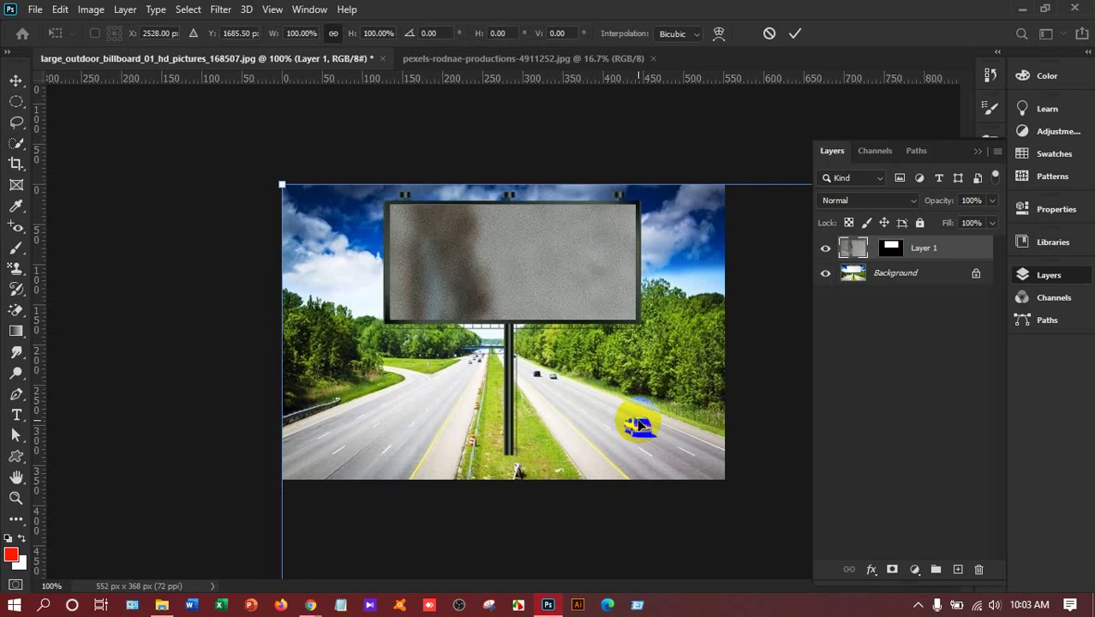
pyautogui.hotkey('ctrl', '-')
pyautogui.hotkey('ctrl', '-')
pyautogui.hotkey('ctrl', '-')
pyautogui.hotkey('ctrl', '-')
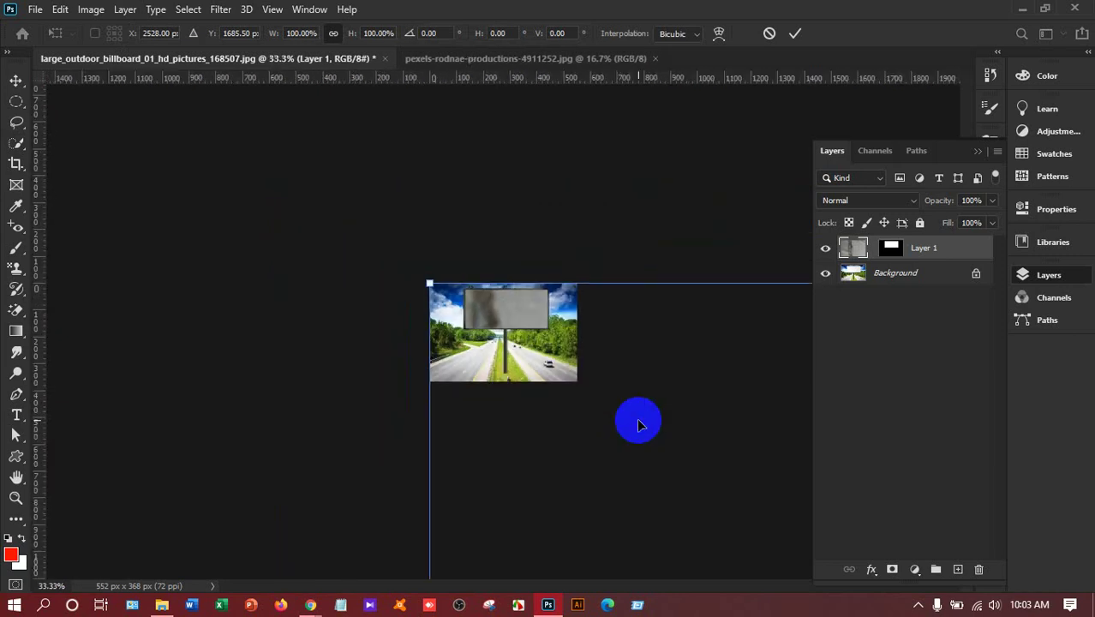
pyautogui.hotkey('ctrl', '-')
pyautogui.hotkey('ctrl', '-')
pyautogui.hotkey('ctrl', '-')
pyautogui.hotkey('ctrl', '-')
pyautogui.hotkey('ctrl', '-')
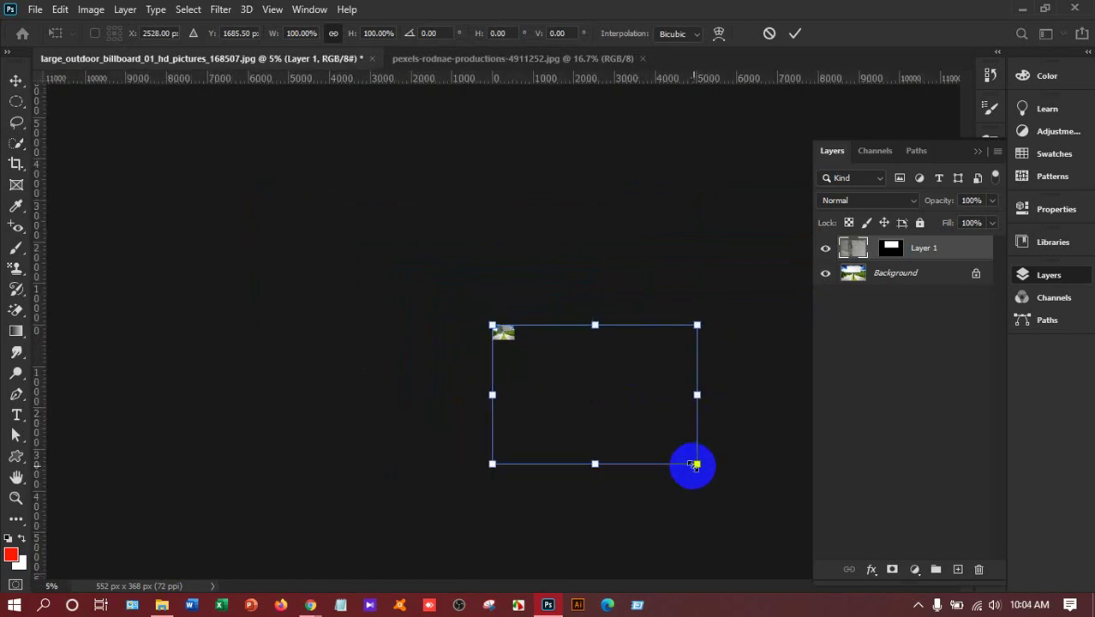
pyautogui.moveTo(696, 464); pyautogui.dragTo(509, 339)
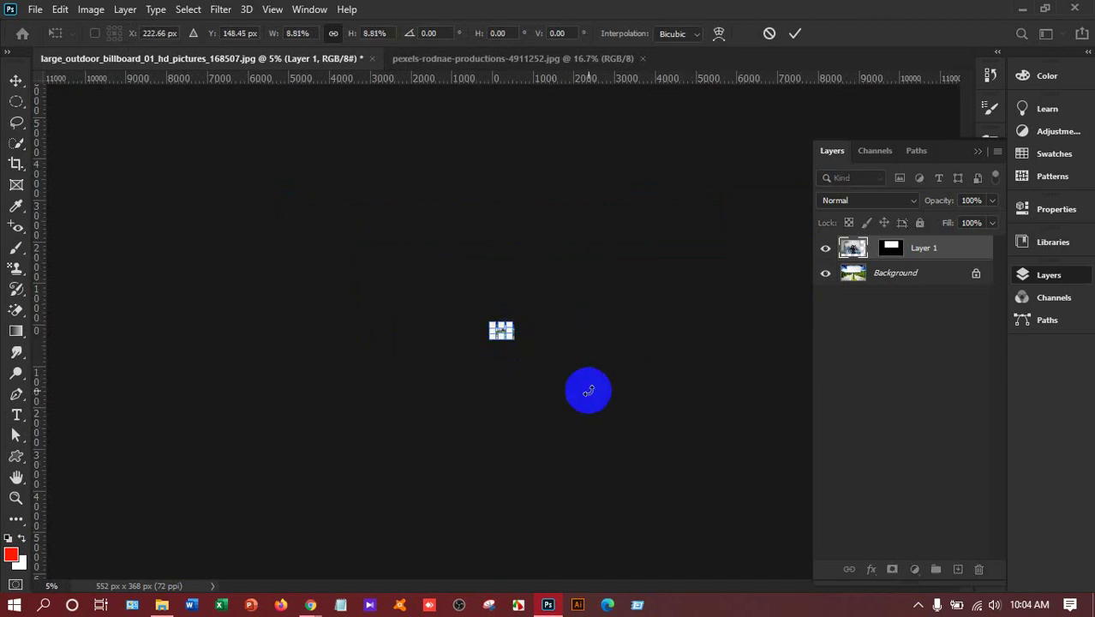
pyautogui.hotkey('ctrl', '0')
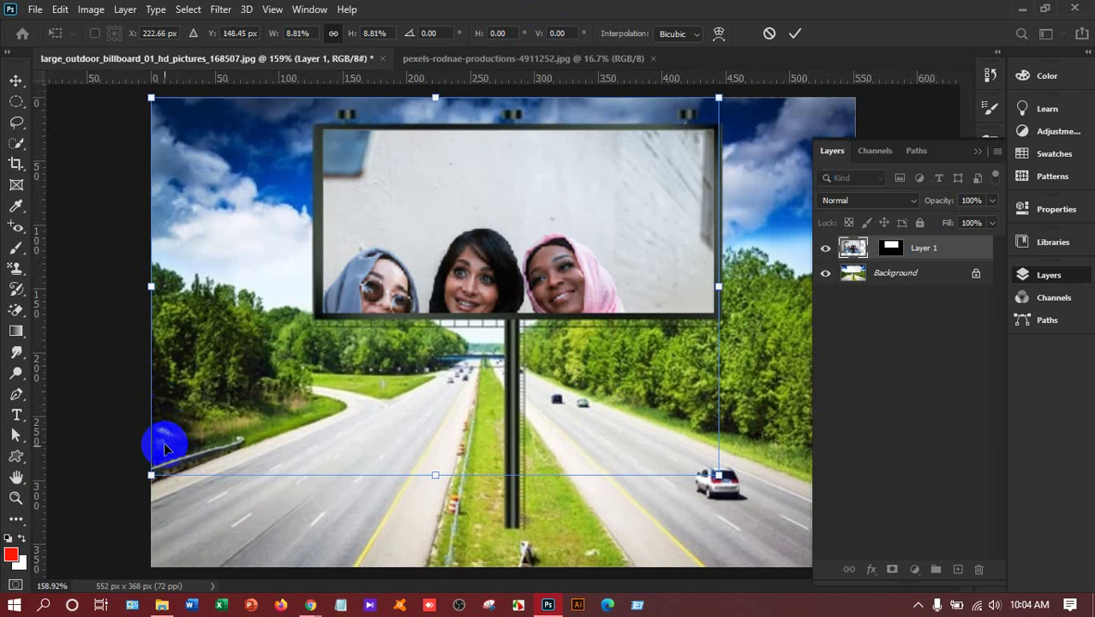
# Step: Scale the selfie to 6.09% with locked proportions and centre the three women in the screen
pyautogui.moveTo(151, 475); pyautogui.dragTo(292, 331)
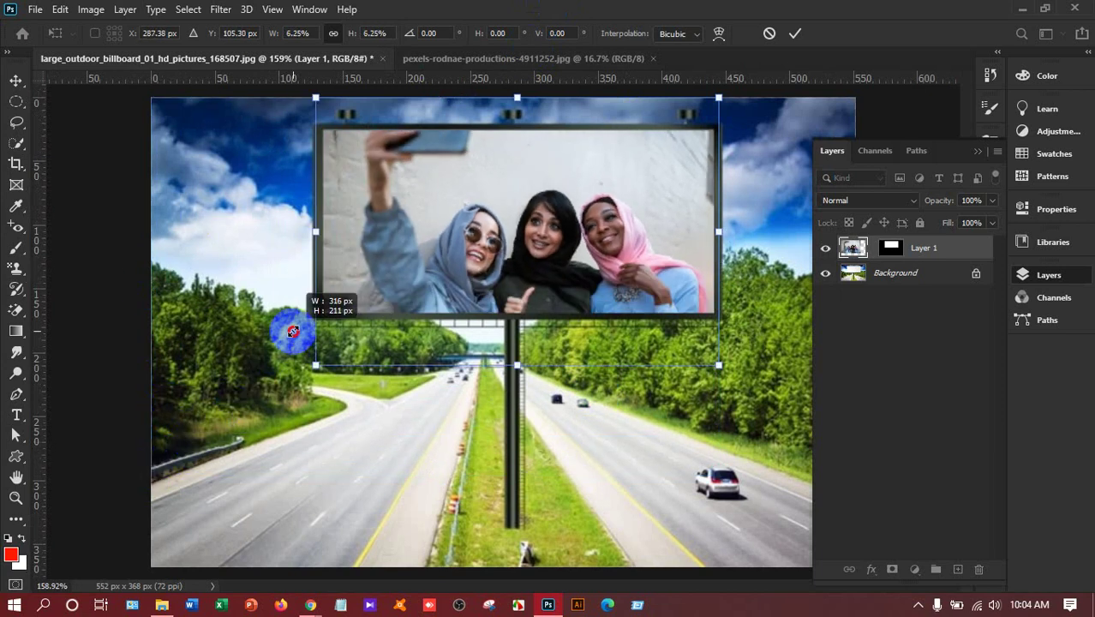
pyautogui.moveTo(485, 236); pyautogui.dragTo(480, 258)
pyautogui.moveTo(692, 389); pyautogui.dragTo(679, 363)
pyautogui.moveTo(647, 275); pyautogui.dragTo(661, 276)
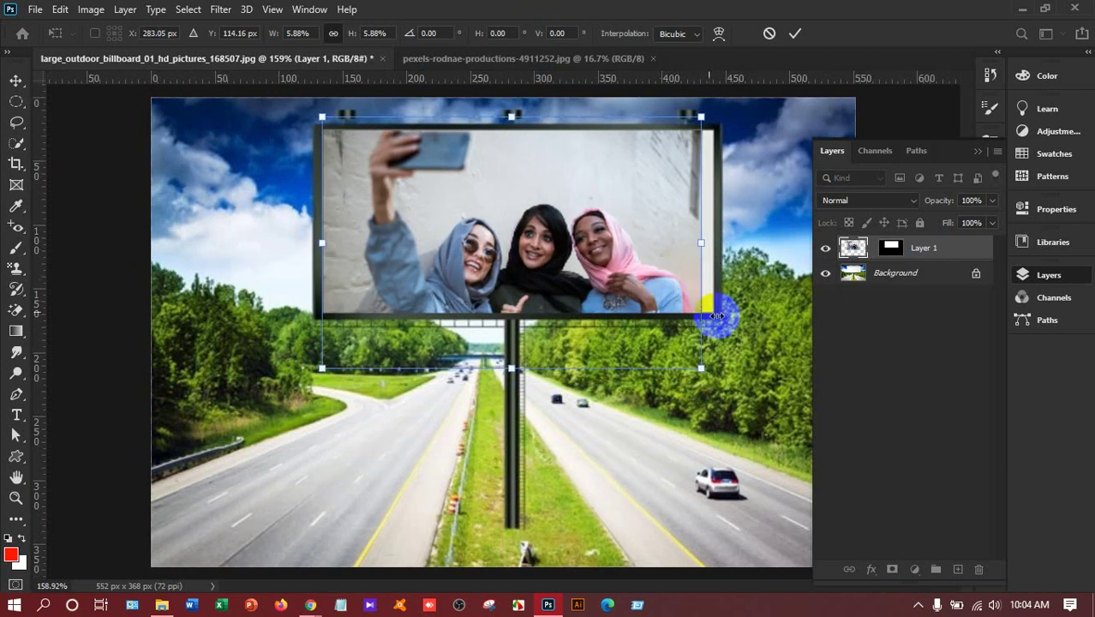
pyautogui.moveTo(704, 366); pyautogui.dragTo(724, 370)
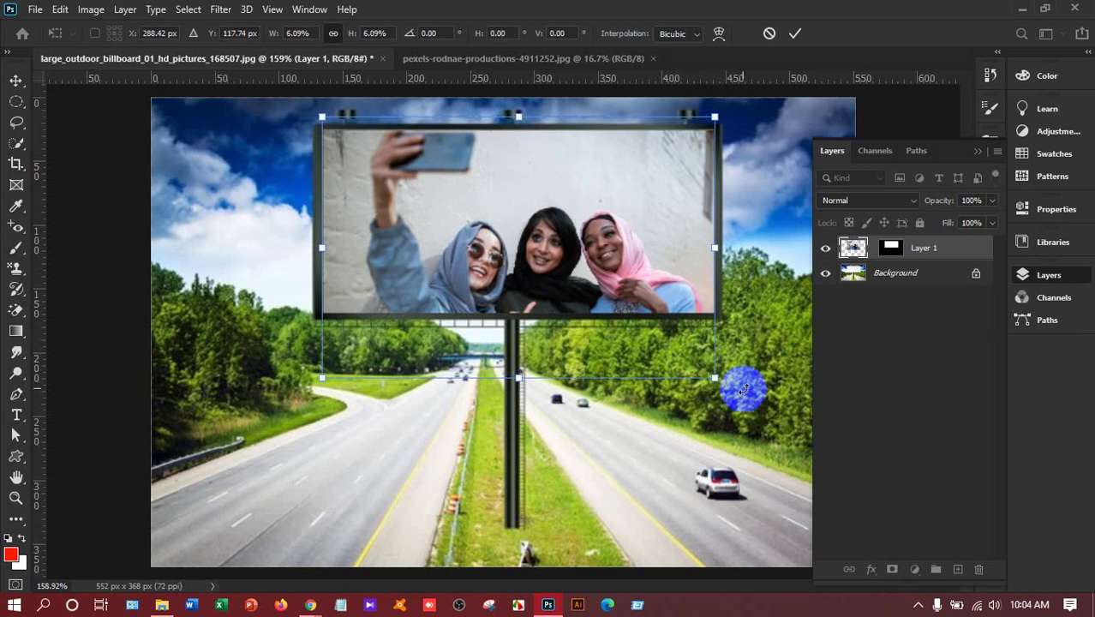
pyautogui.click(334, 33)
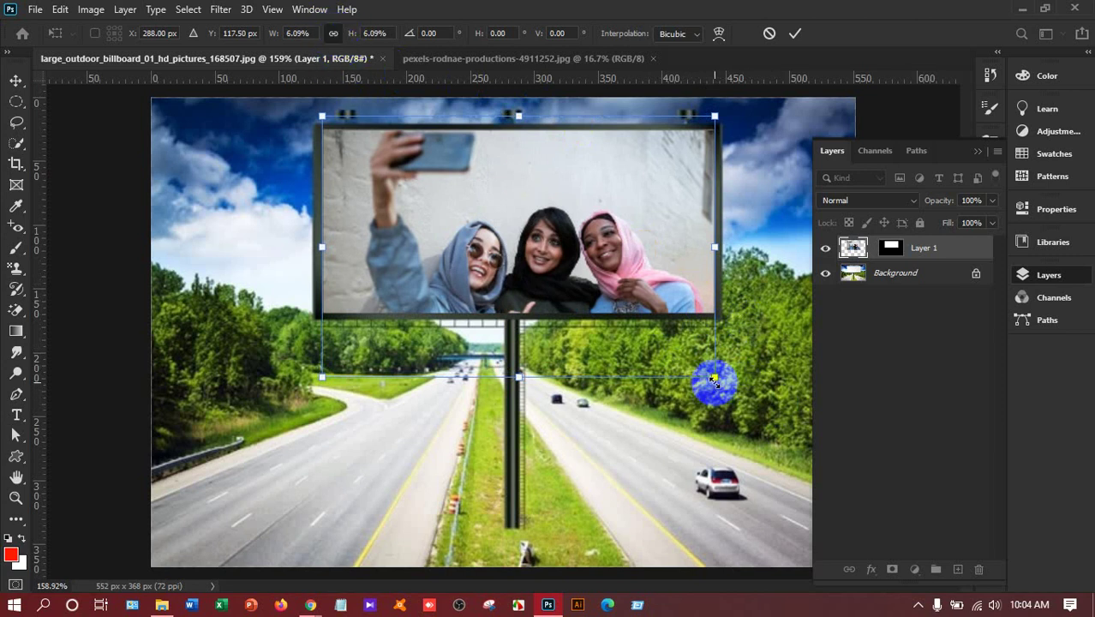
pyautogui.moveTo(714, 377)
pyautogui.mouseDown()
pyautogui.moveTo(750, 400)
pyautogui.moveTo(714, 377)
pyautogui.mouseUp()
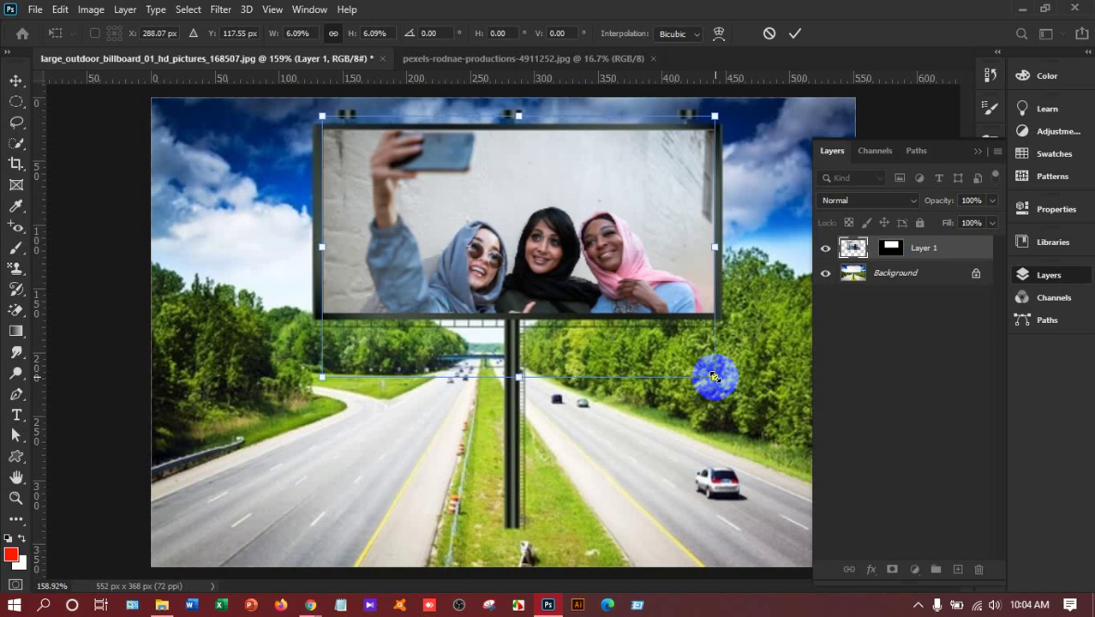
pyautogui.press('Down')
pyautogui.press('Down')
pyautogui.press('Up')
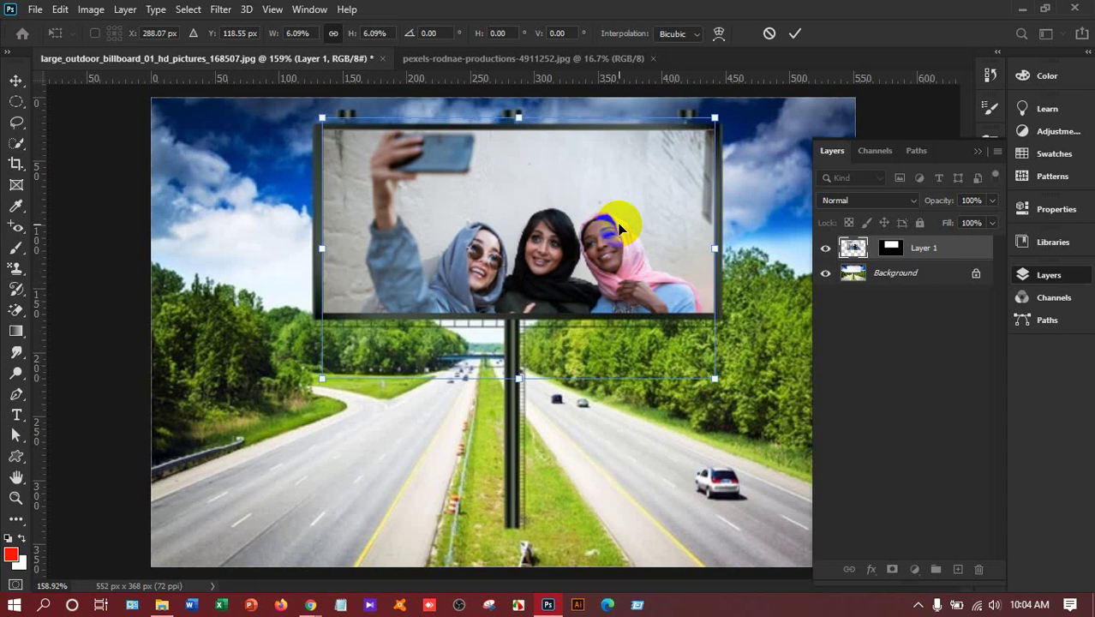
# Step: Commit the selfie's transform and select the Horizontal Type tool
pyautogui.click(796, 35)
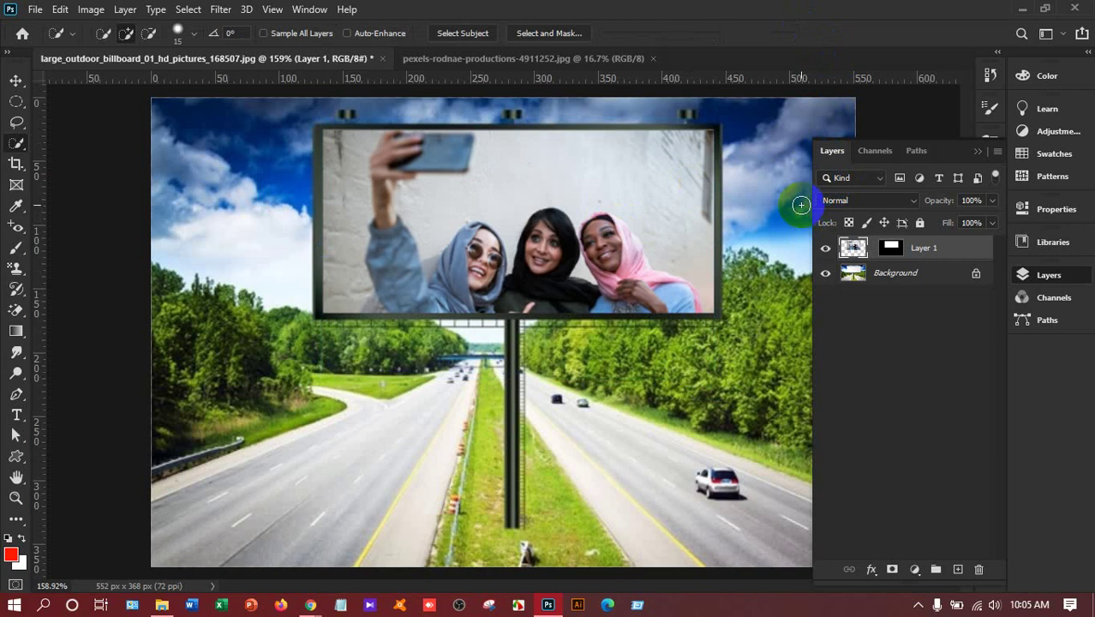
pyautogui.click(273, 353)
pyautogui.click(16, 414)
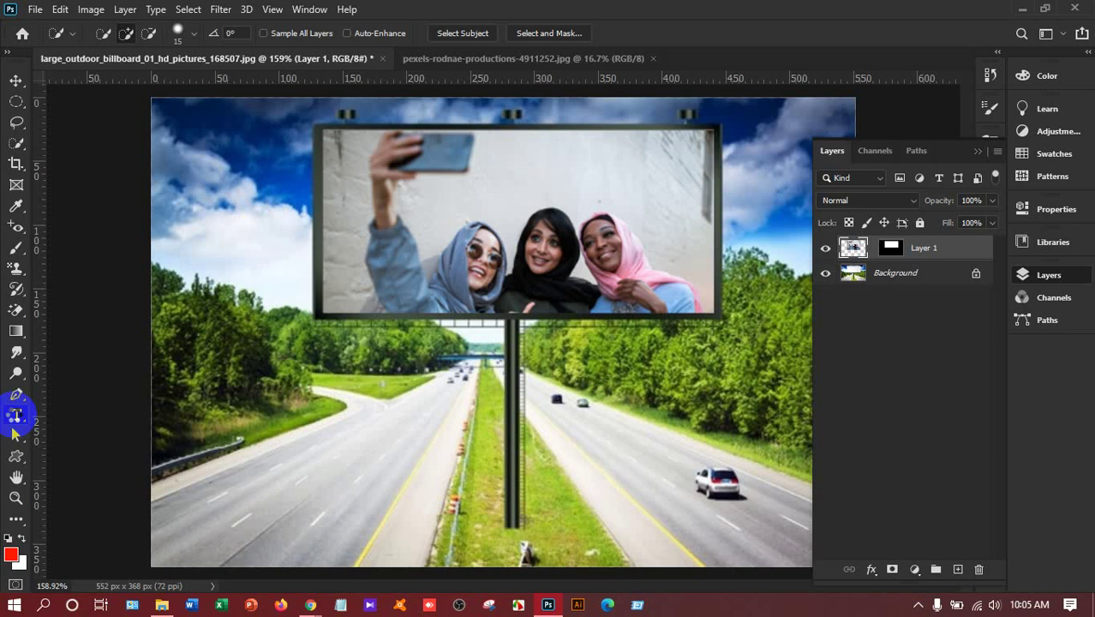
pyautogui.click(15, 415)
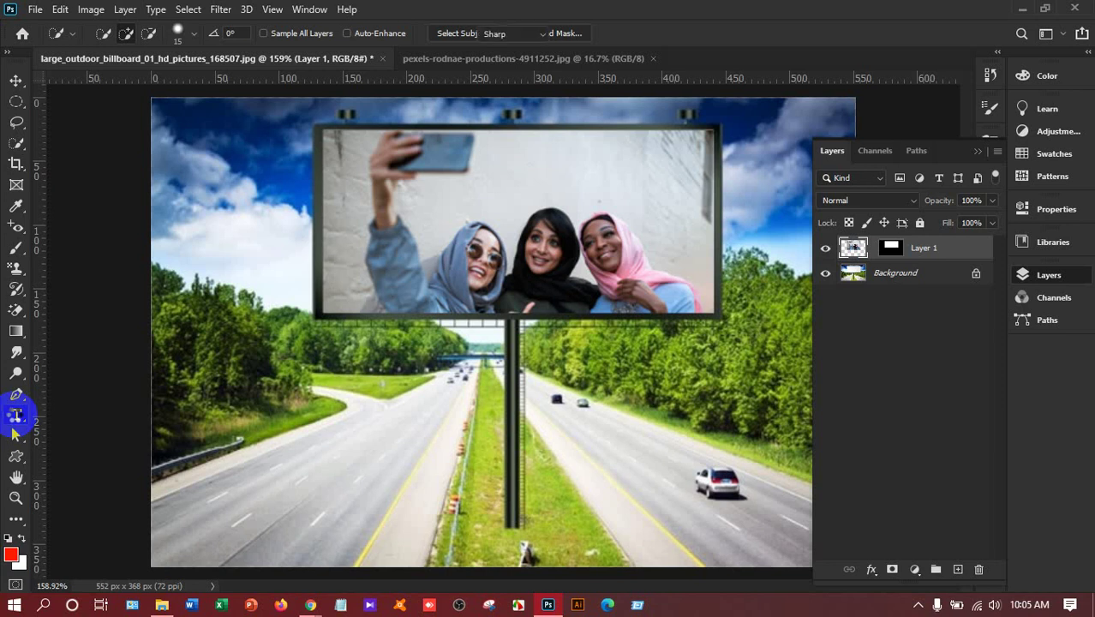
# Step: Start a text layer on the billboard and set the font size to 14 pt
pyautogui.click(518, 175)
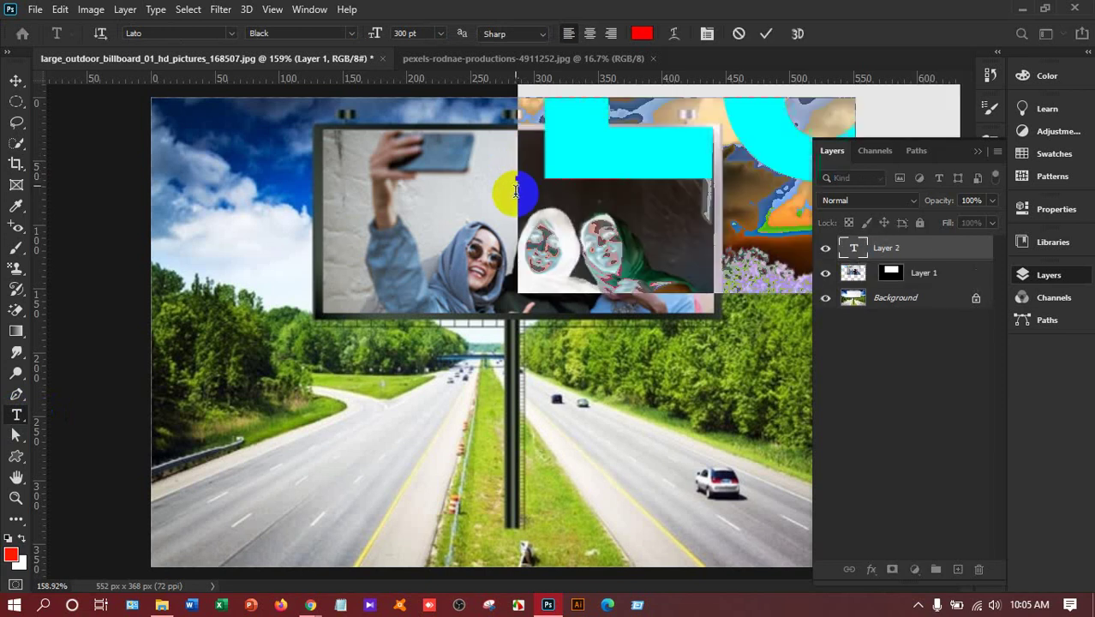
pyautogui.click(439, 34)
pyautogui.click(423, 214)
pyautogui.click(439, 34)
pyautogui.click(418, 140)
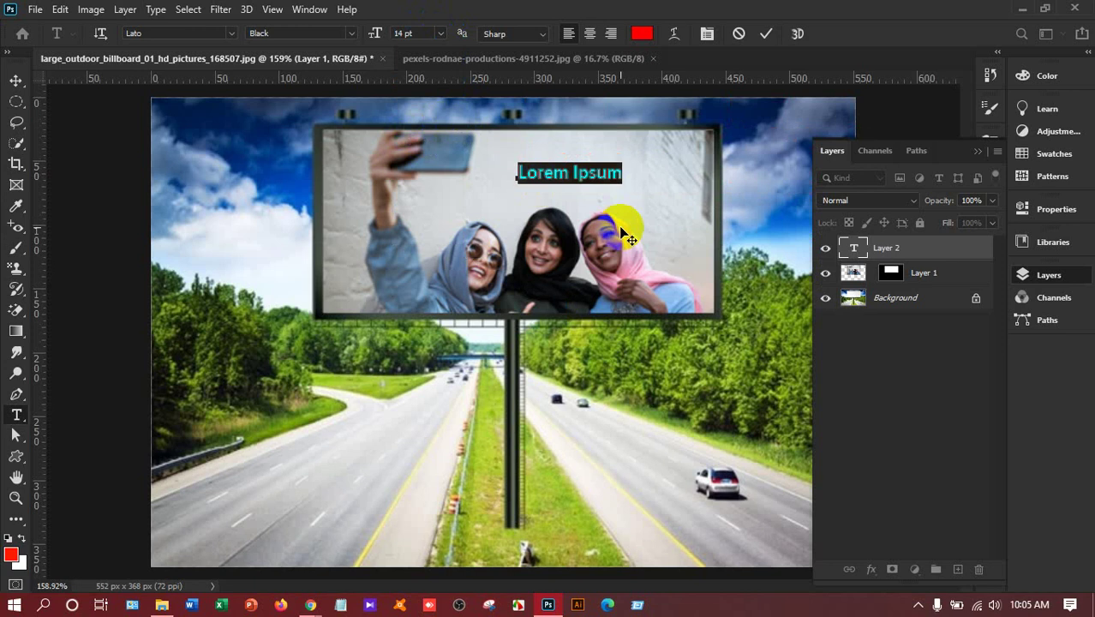
# Step: Type 'Make Your Moment BEAUTIFUL.', correcting typos along the way
pyautogui.write('M')
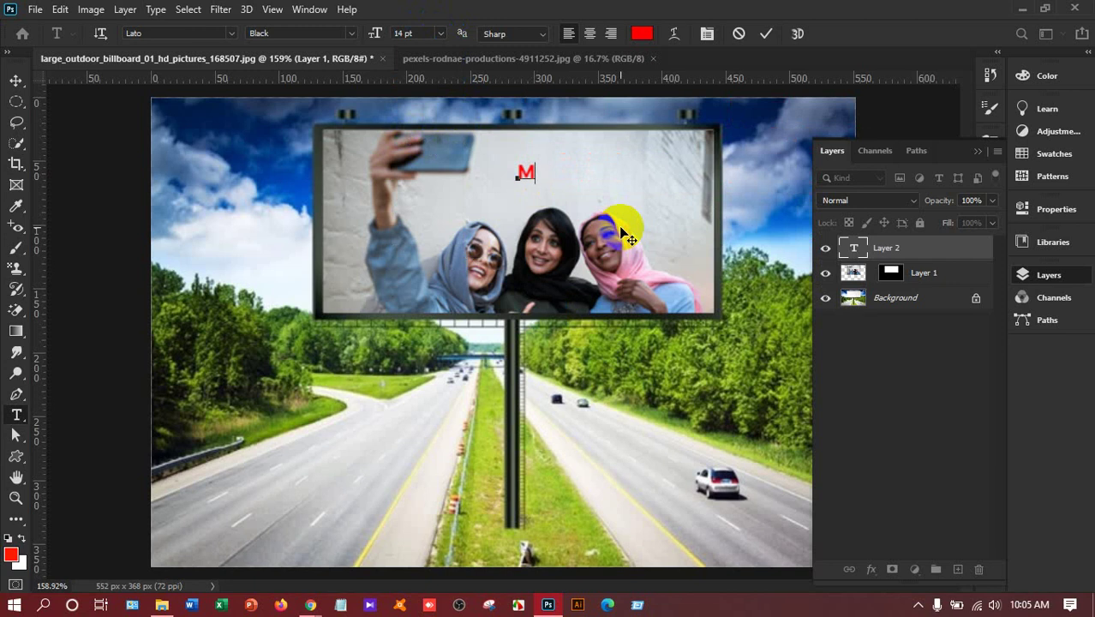
pyautogui.write('a')
pyautogui.write('our')
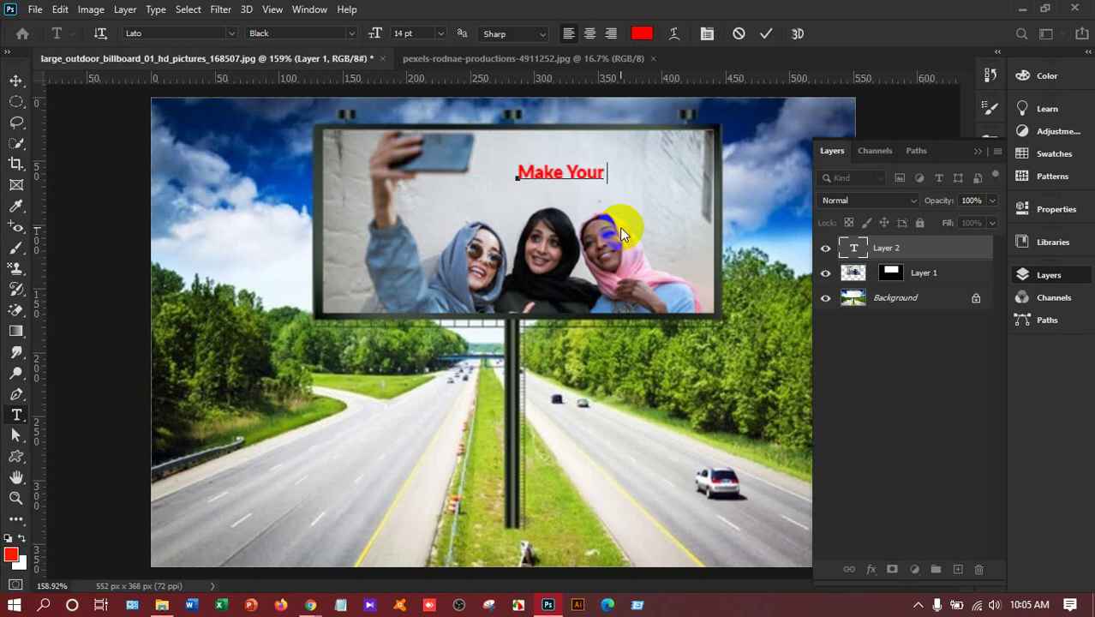
pyautogui.write(' Mone')
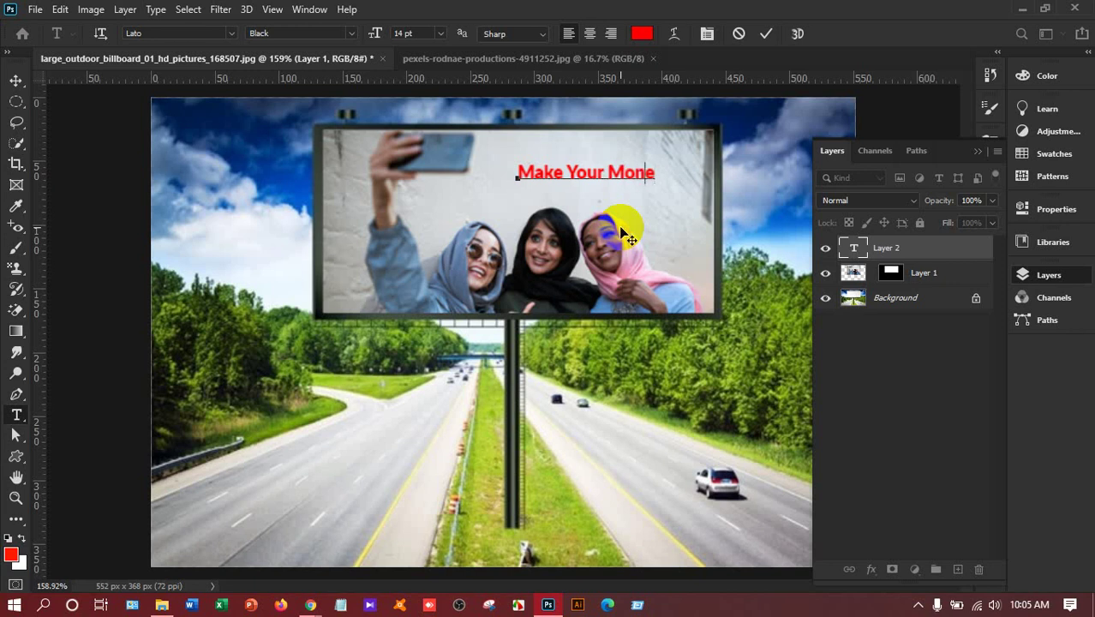
pyautogui.press('BackSpace')
pyautogui.press('BackSpace')
pyautogui.write('m')
pyautogui.write('ent Beau')
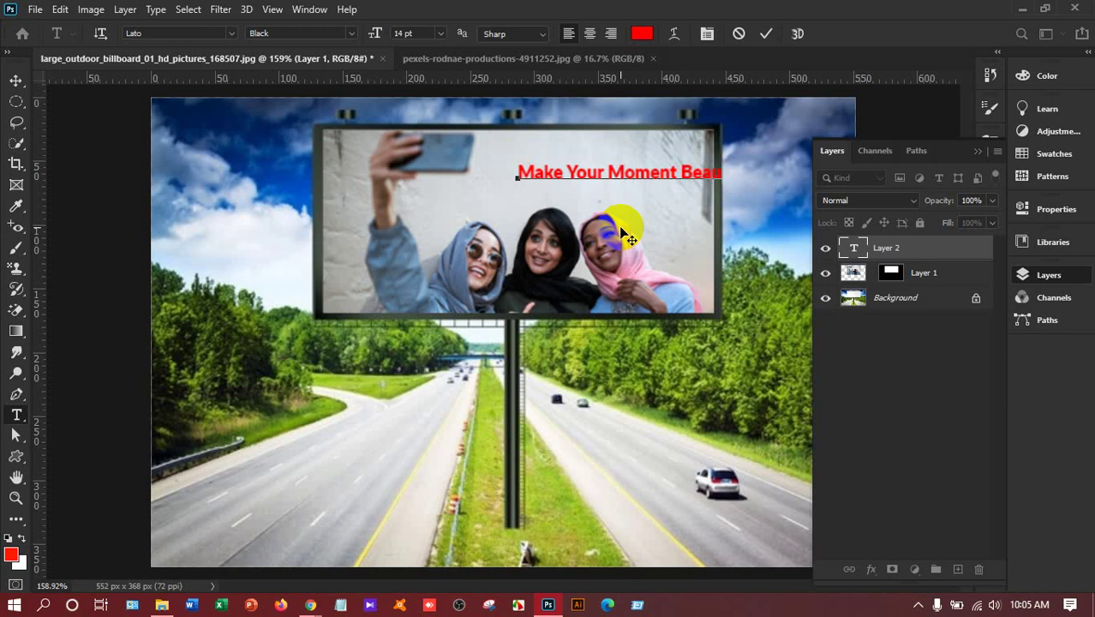
pyautogui.press('BackSpace')
pyautogui.press('BackSpace')
pyautogui.press('BackSpace')
pyautogui.write('EAUT')
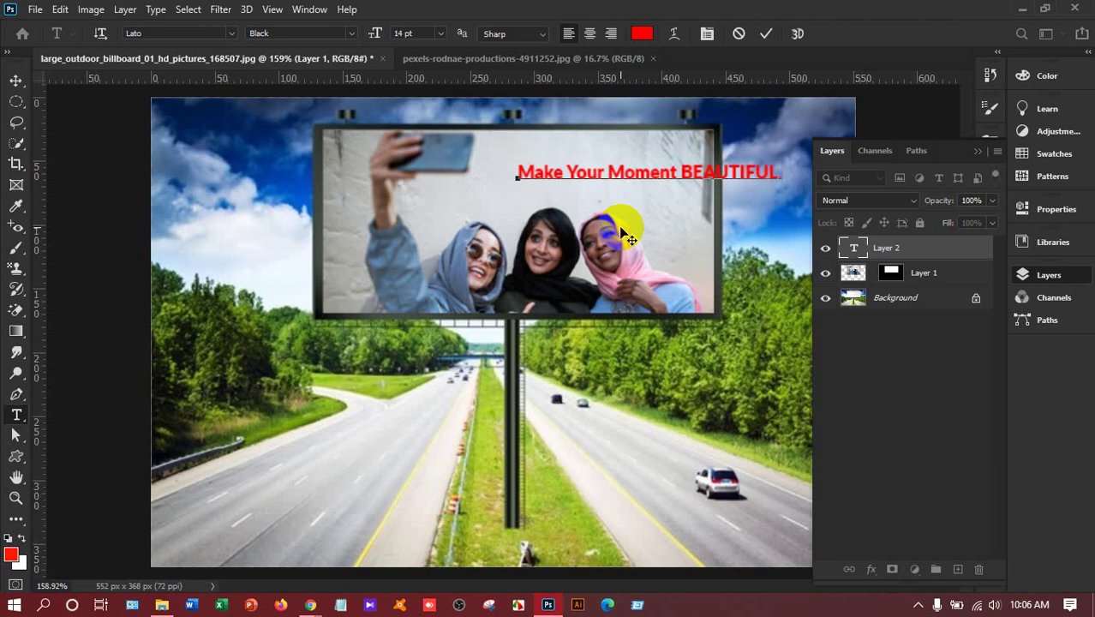
pyautogui.write('IFUL.')
# Step: Make all the billboard text Bold at 12 pt
pyautogui.press('ctrl')
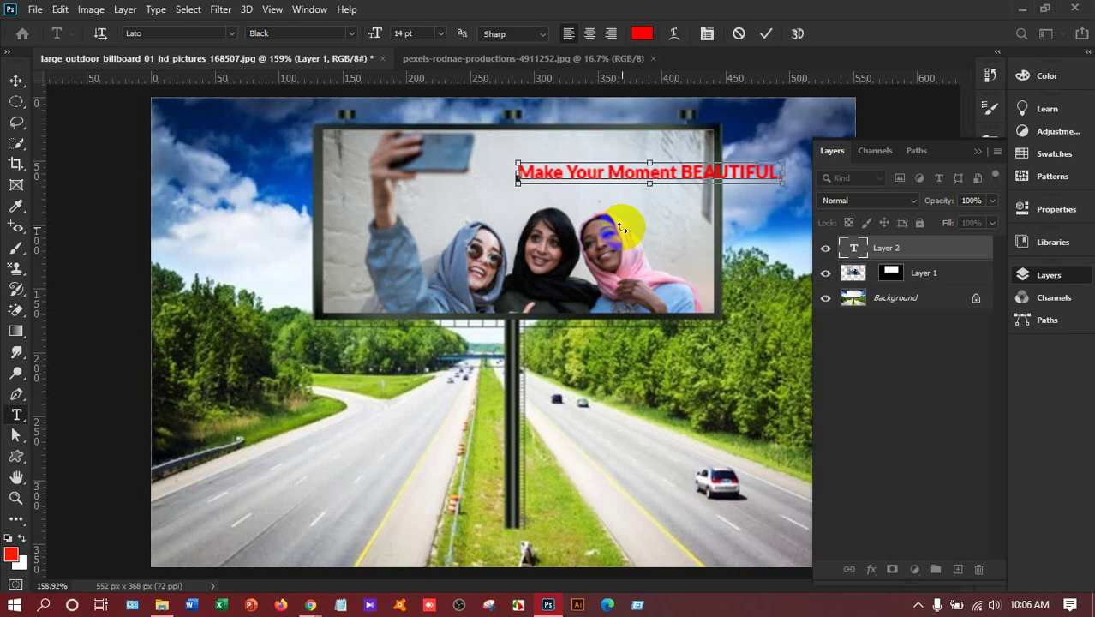
pyautogui.hotkey('ctrl', 'a')
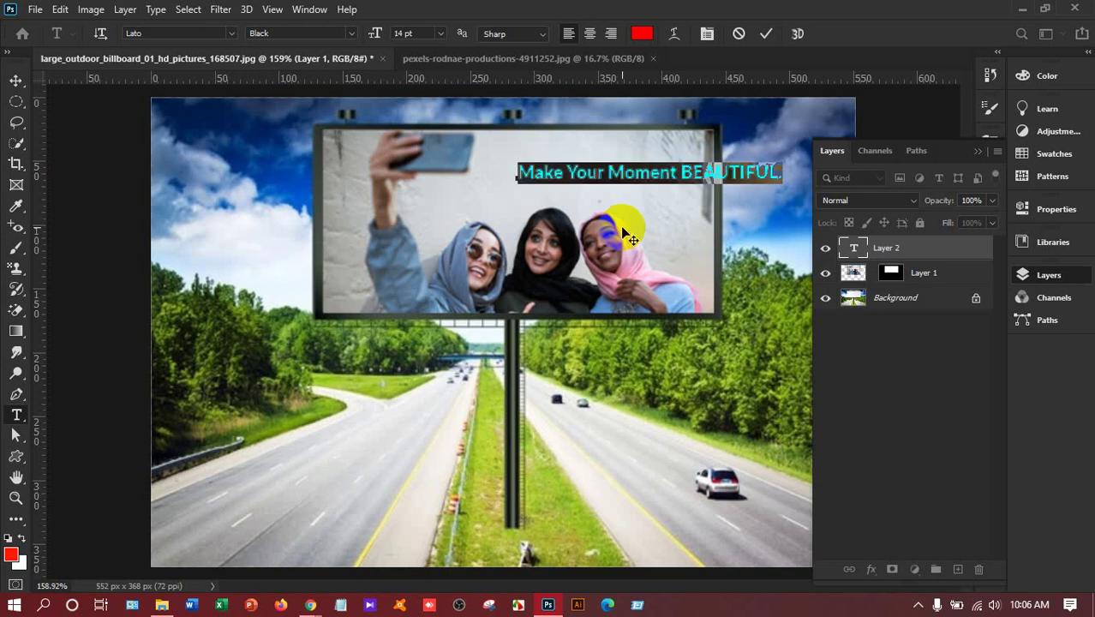
pyautogui.click(351, 34)
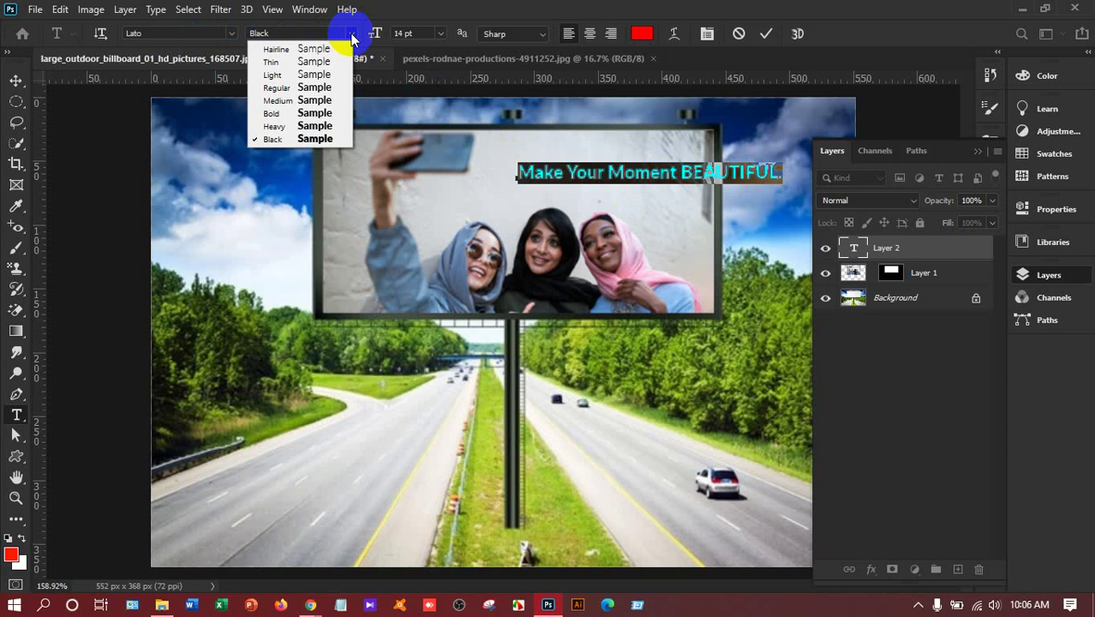
pyautogui.click(316, 112)
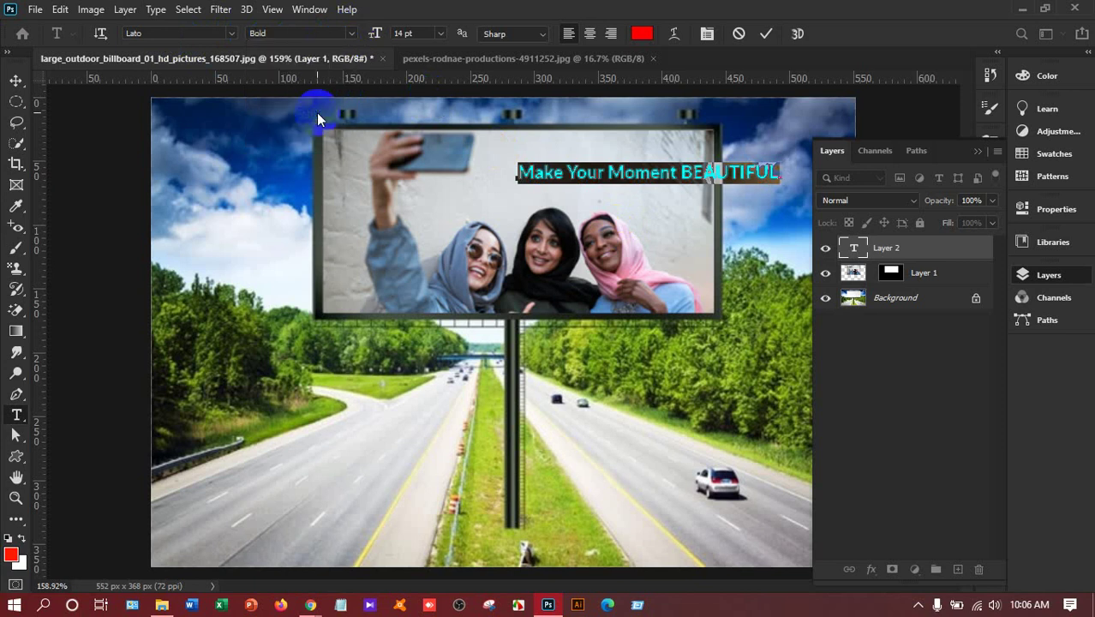
pyautogui.click(674, 174)
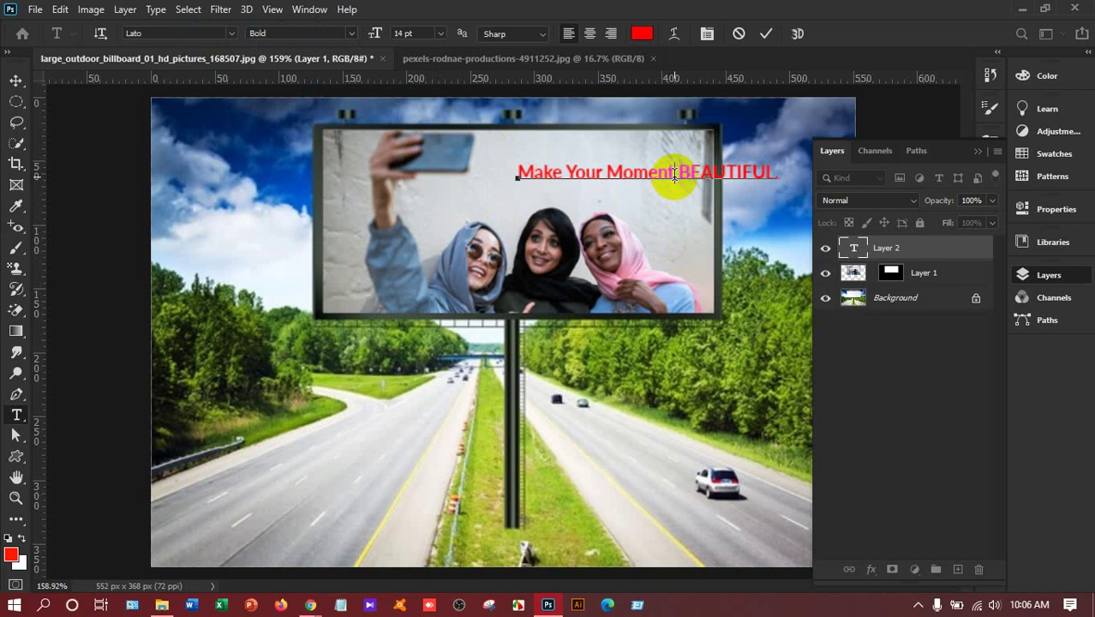
pyautogui.tripleClick(674, 174)
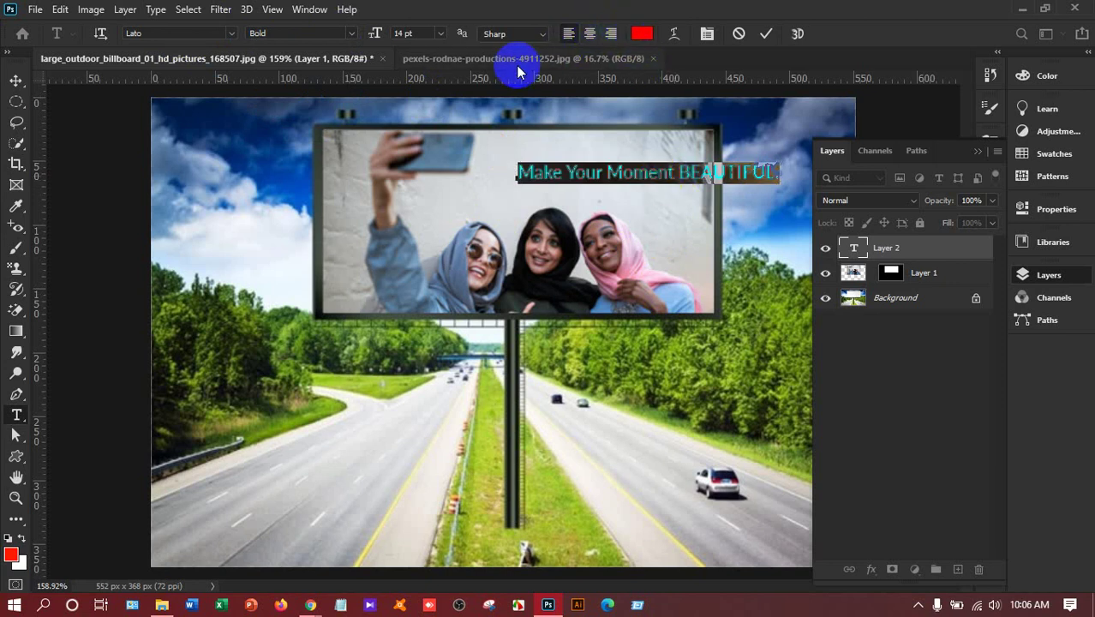
pyautogui.click(437, 33)
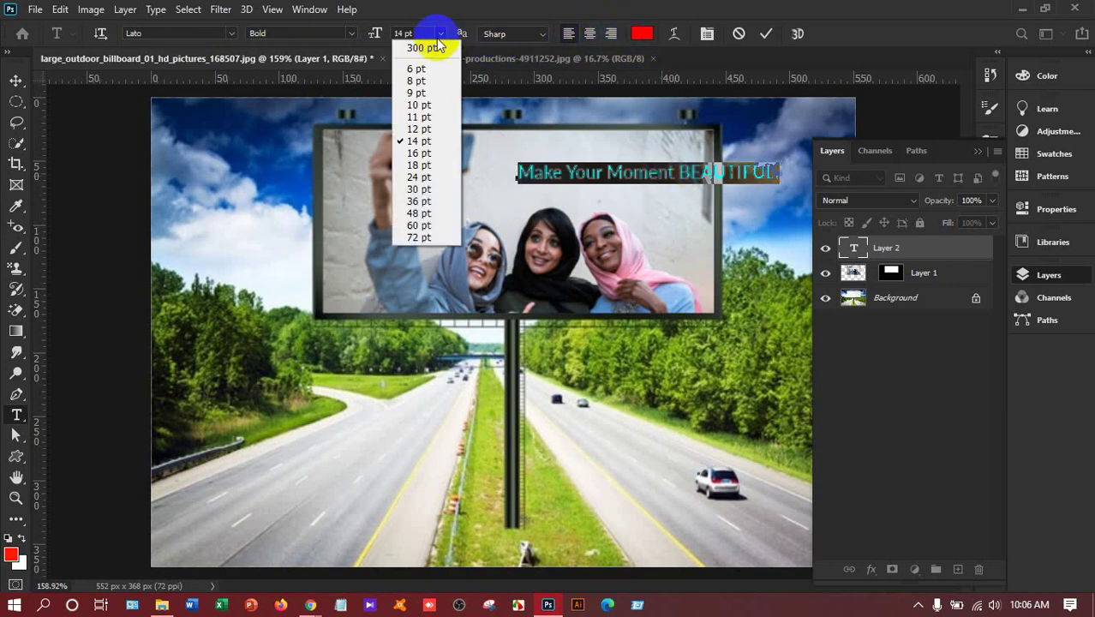
pyautogui.click(432, 126)
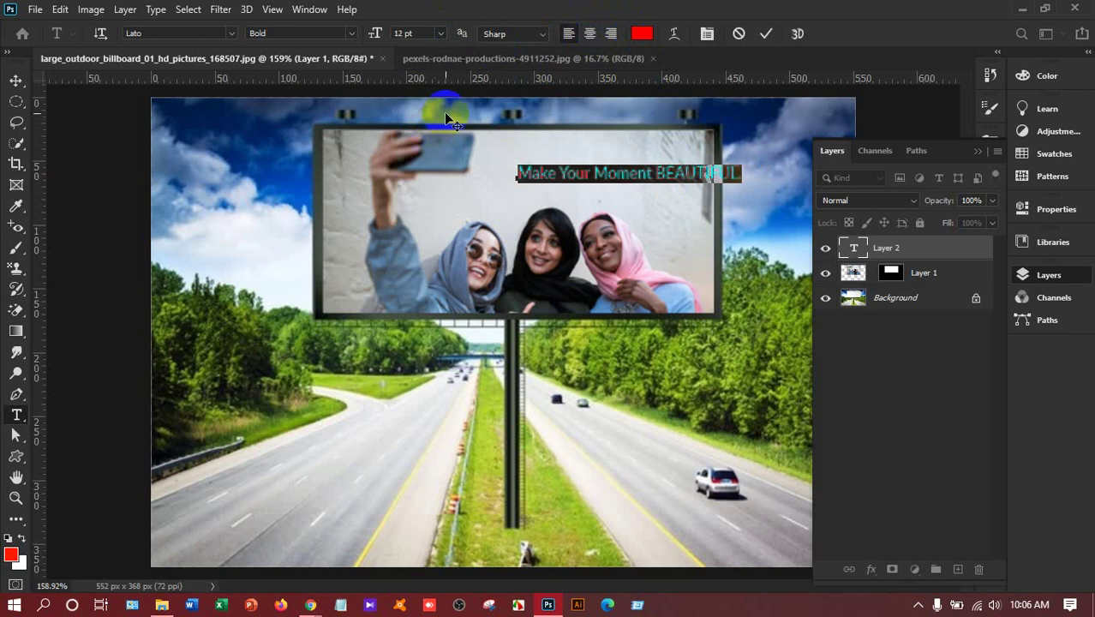
# Step: Move BEAUTIFUL onto a second line, then select all the text for character settings
pyautogui.click(657, 172)
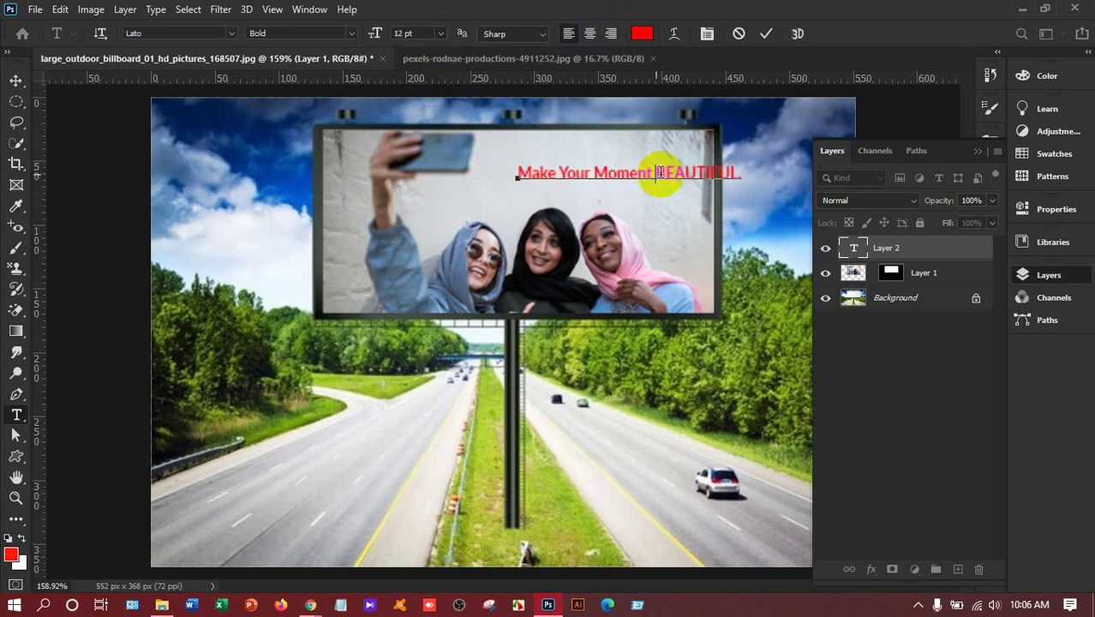
pyautogui.press('Return')
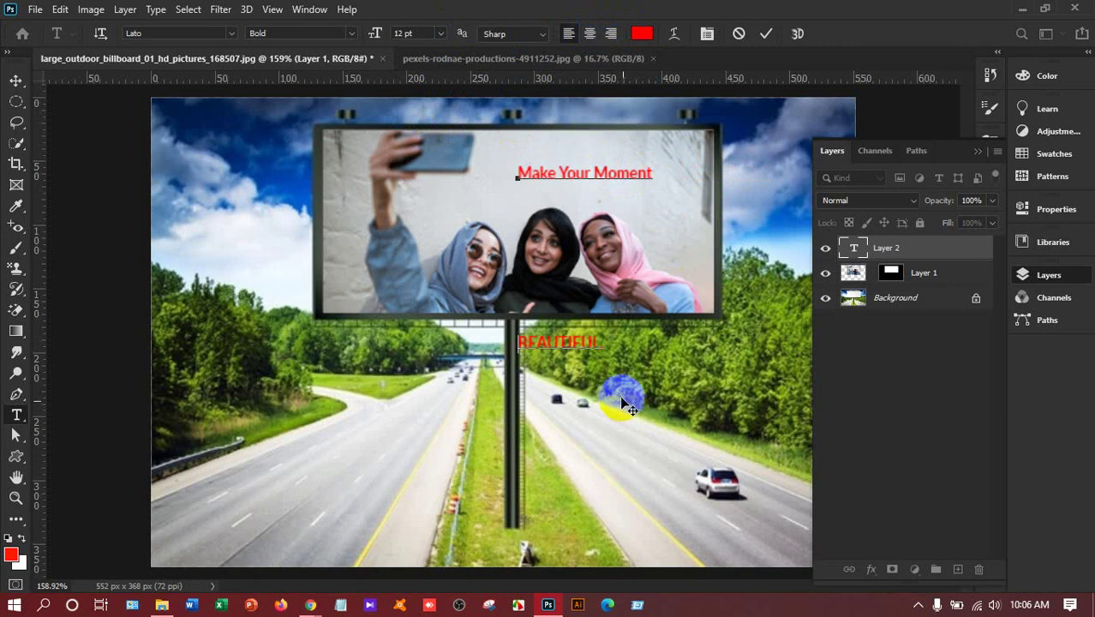
pyautogui.click(599, 342)
pyautogui.hotkey('ctrl', 'a')
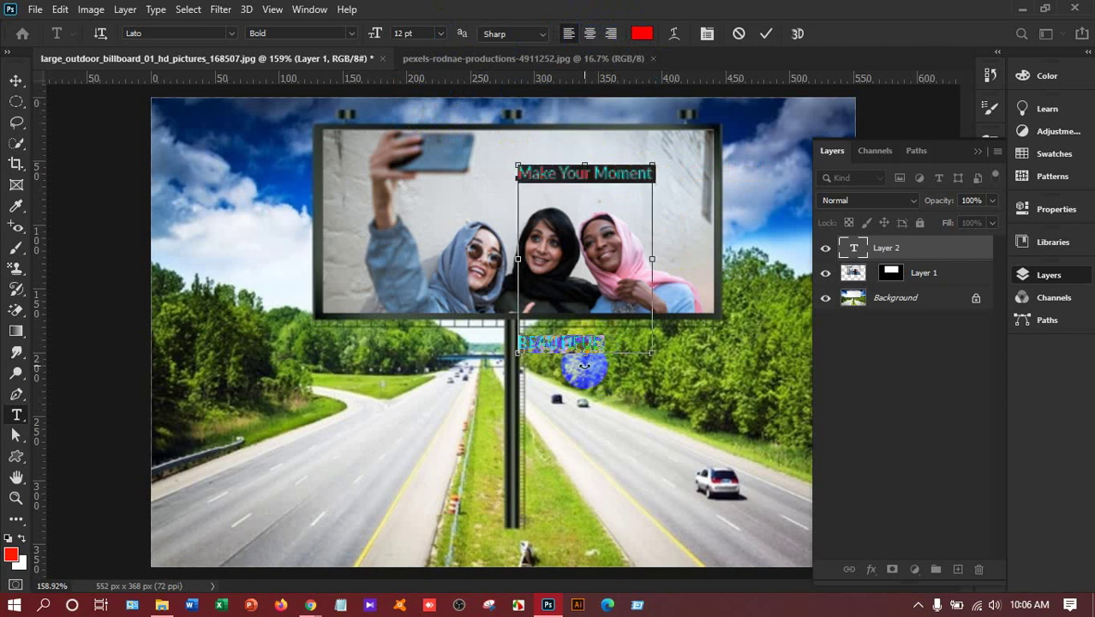
pyautogui.hotkey('ctrl', 't')
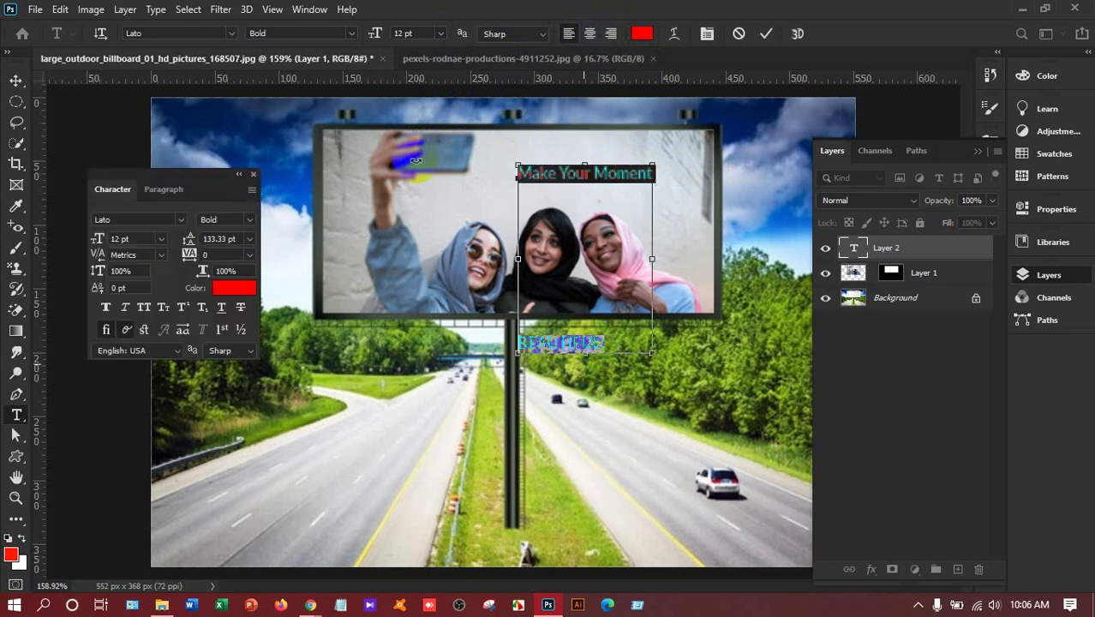
# Step: Change the slogan's leading from 133.33 pt to 12 pt so BEAUTIFUL sits beneath Make Your Moment
pyautogui.click(108, 242)
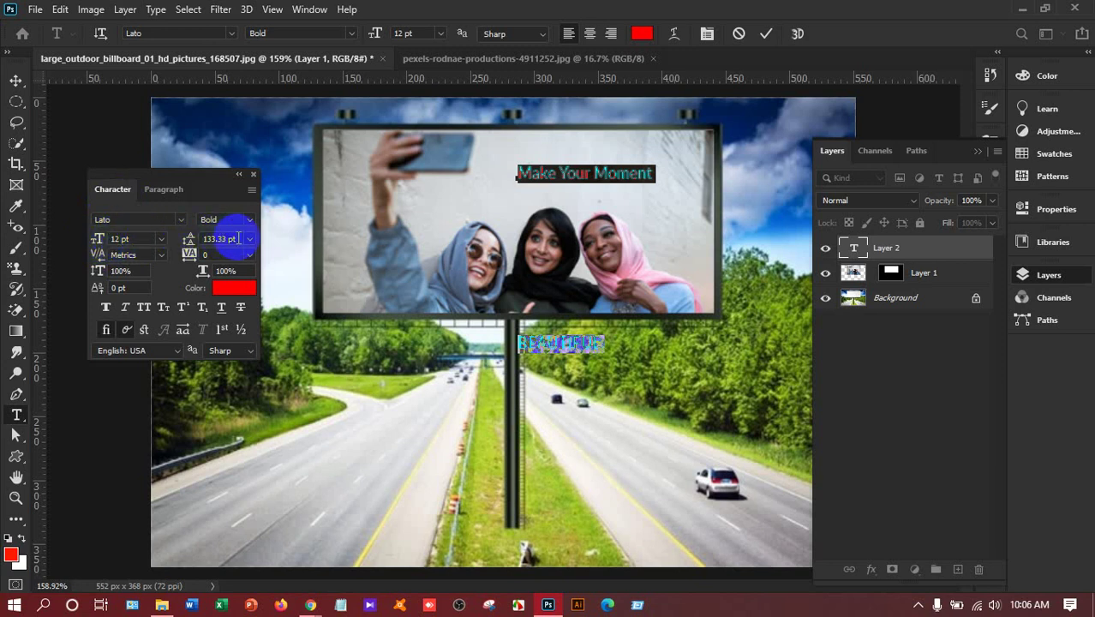
pyautogui.moveTo(235, 238); pyautogui.dragTo(172, 240)
pyautogui.write('12')
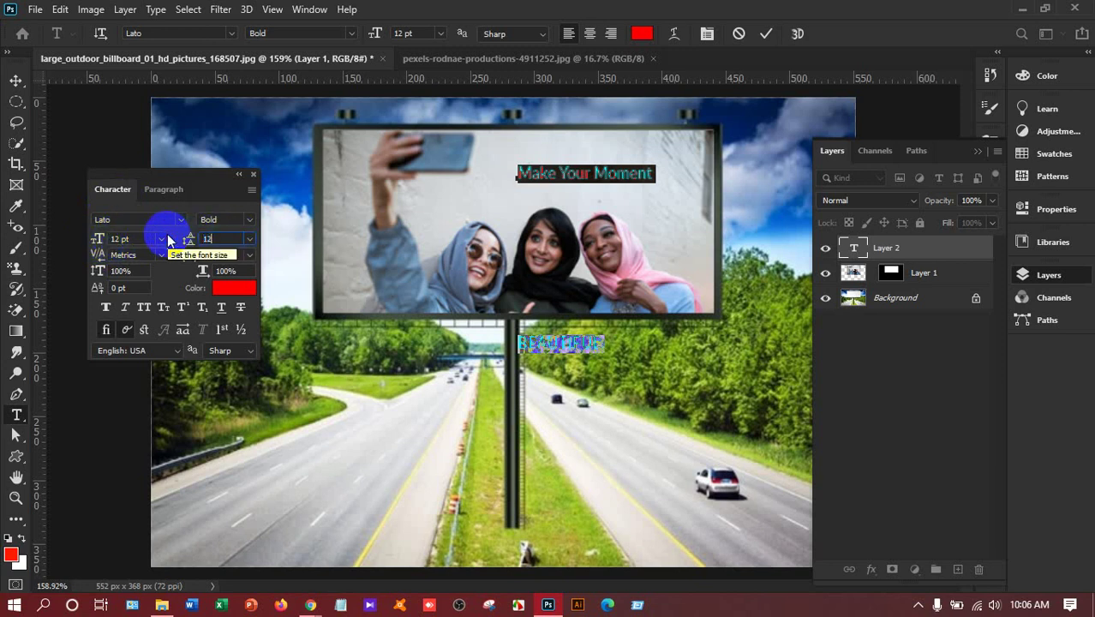
pyautogui.press('Return')
pyautogui.click(593, 180)
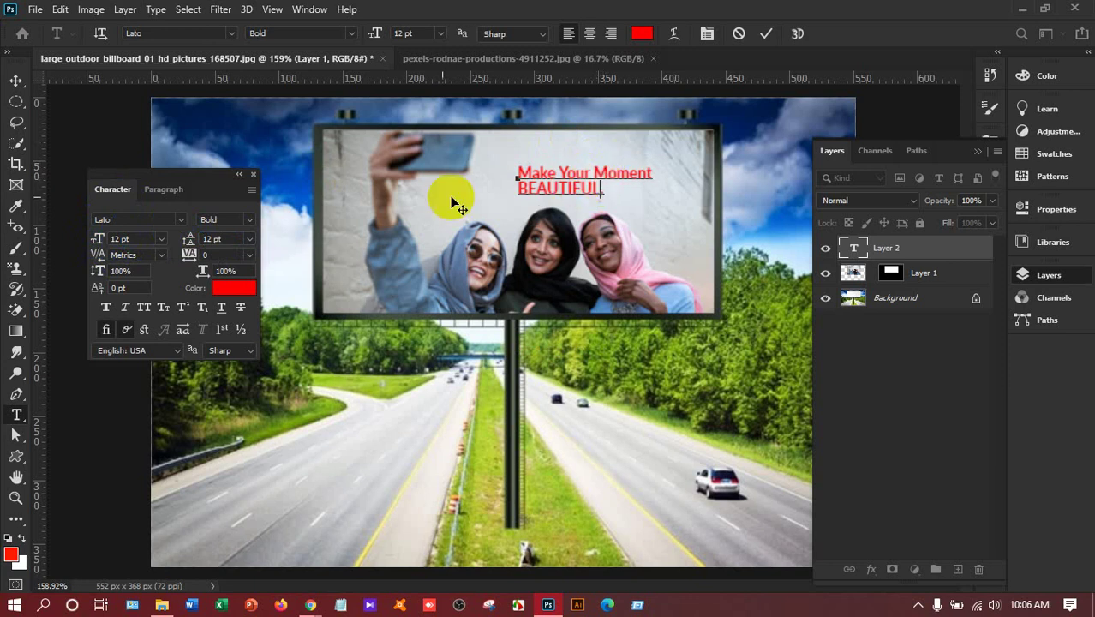
pyautogui.click(121, 240)
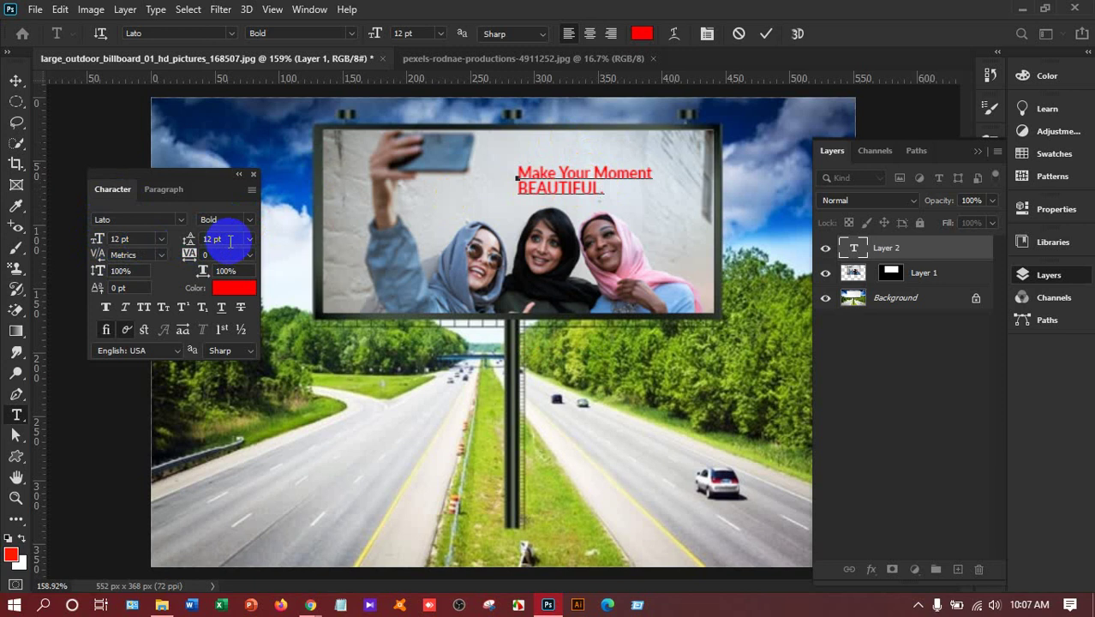
# Step: Set the whole slogan to Regular font weight
pyautogui.moveTo(604, 192); pyautogui.dragTo(501, 166)
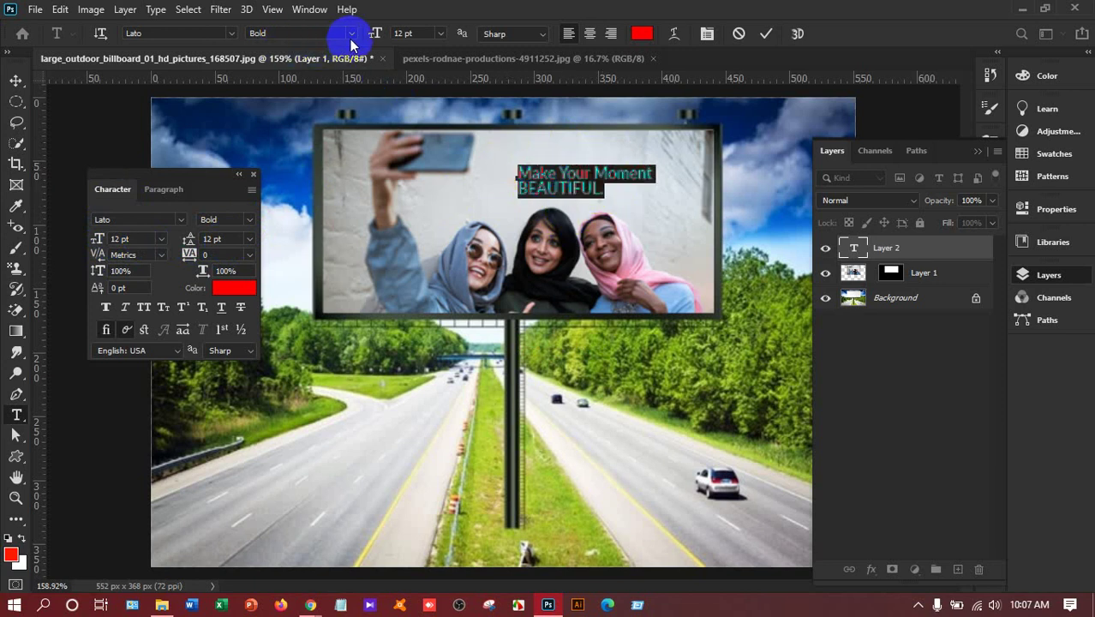
pyautogui.click(352, 38)
pyautogui.click(296, 97)
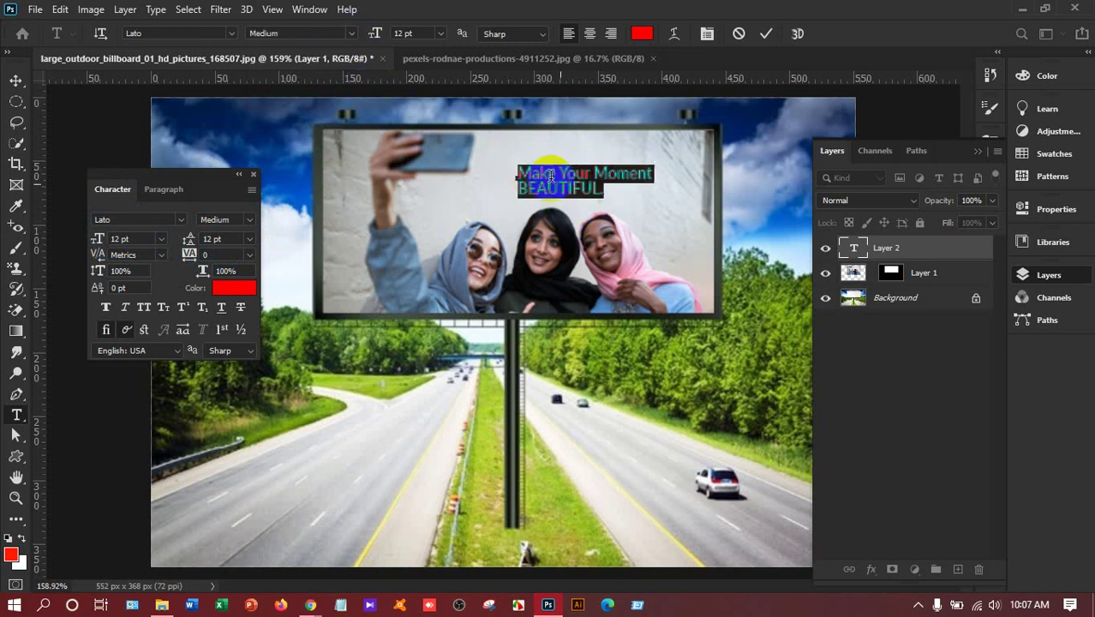
pyautogui.click(550, 174)
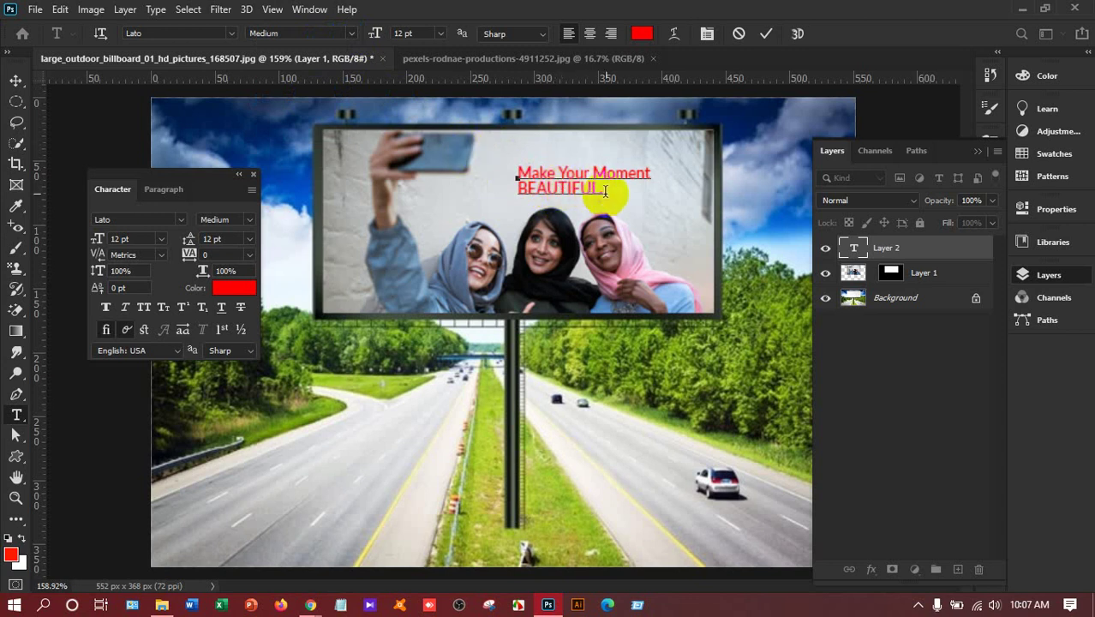
pyautogui.hotkey('ctrl', 'a')
pyautogui.click(350, 33)
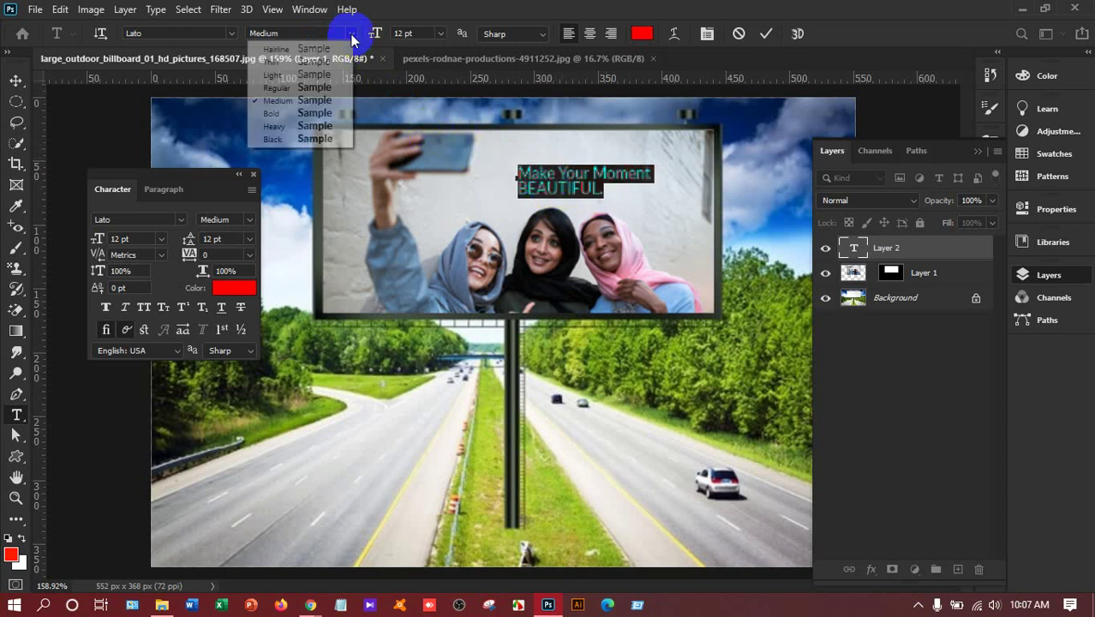
pyautogui.click(314, 87)
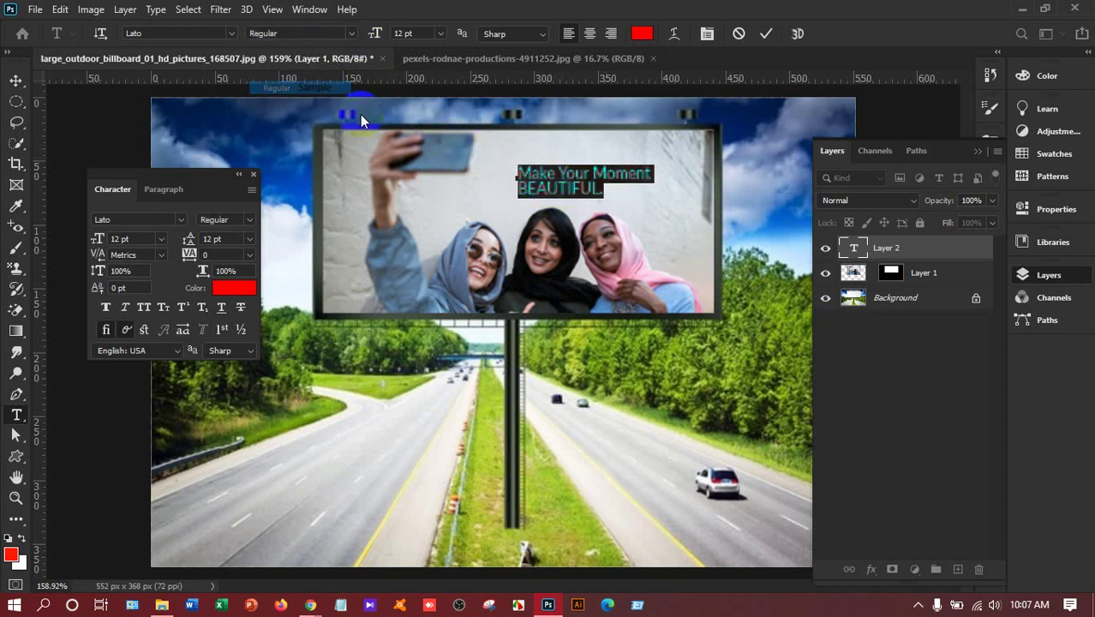
pyautogui.click(589, 190)
# Step: Make the word BEAUTIFUL Bold
pyautogui.moveTo(603, 190); pyautogui.dragTo(514, 195)
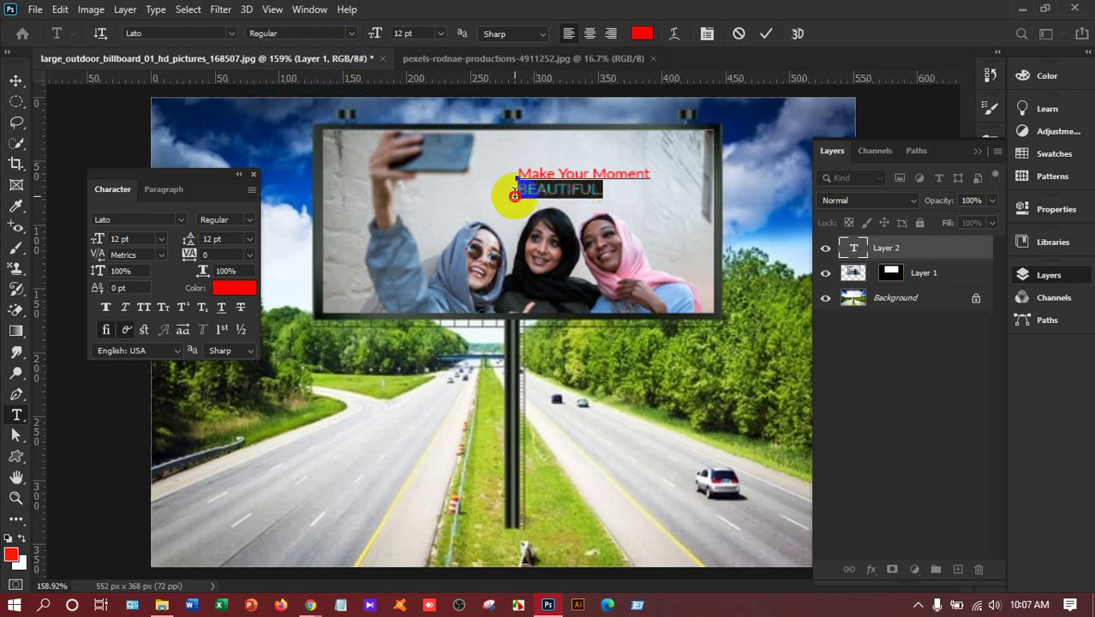
pyautogui.click(352, 33)
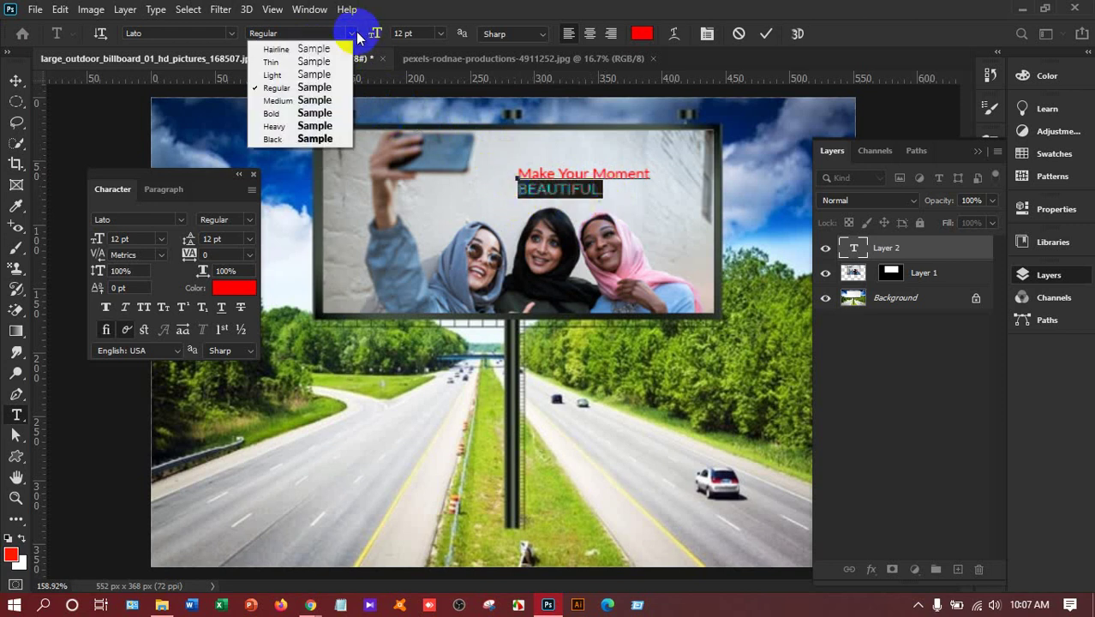
pyautogui.click(310, 112)
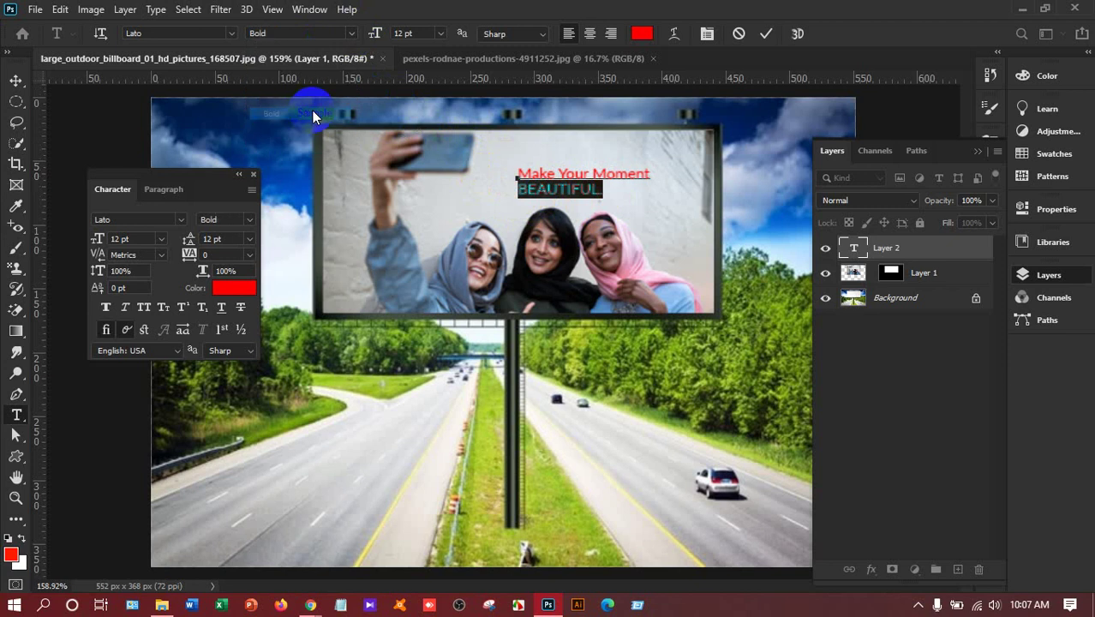
pyautogui.click(581, 189)
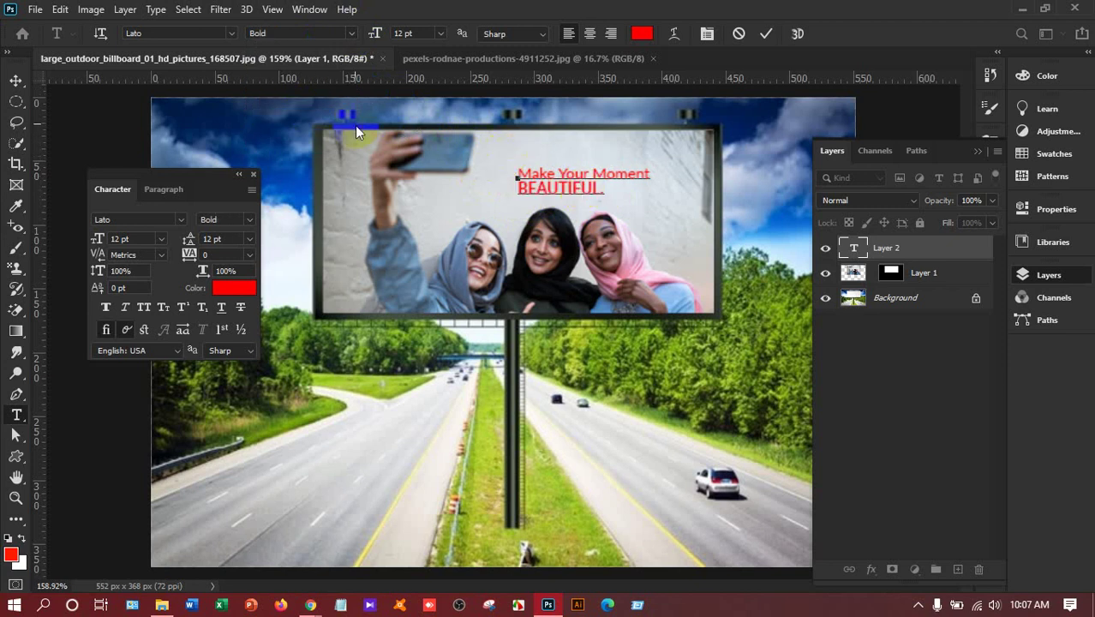
# Step: Move the slogan up to the billboard screen's top-right
pyautogui.click(17, 80)
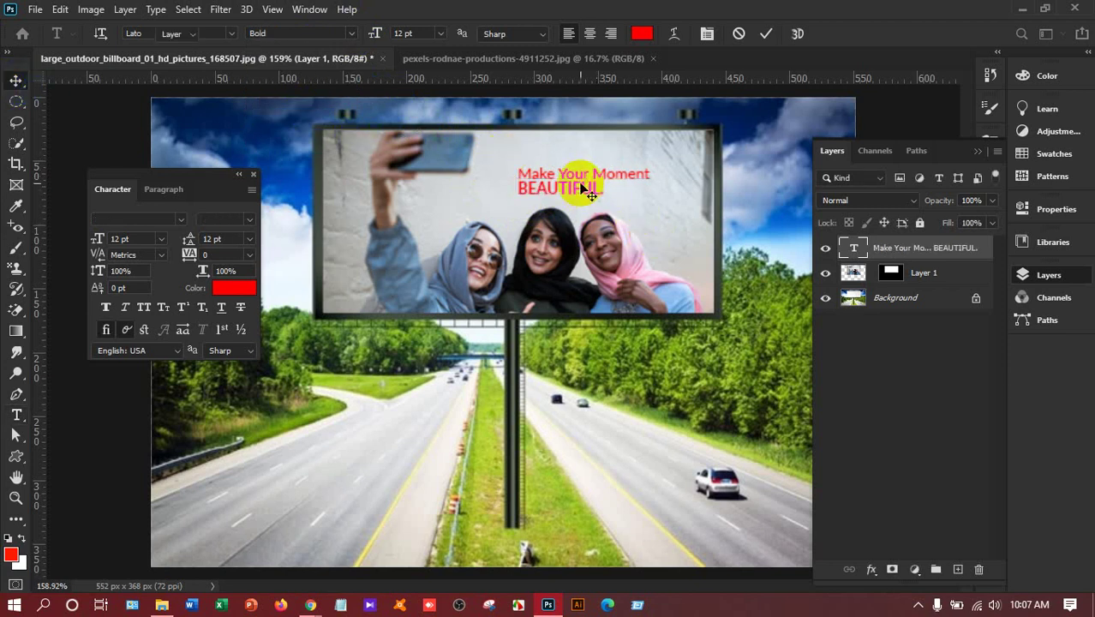
pyautogui.moveTo(581, 177); pyautogui.dragTo(634, 148)
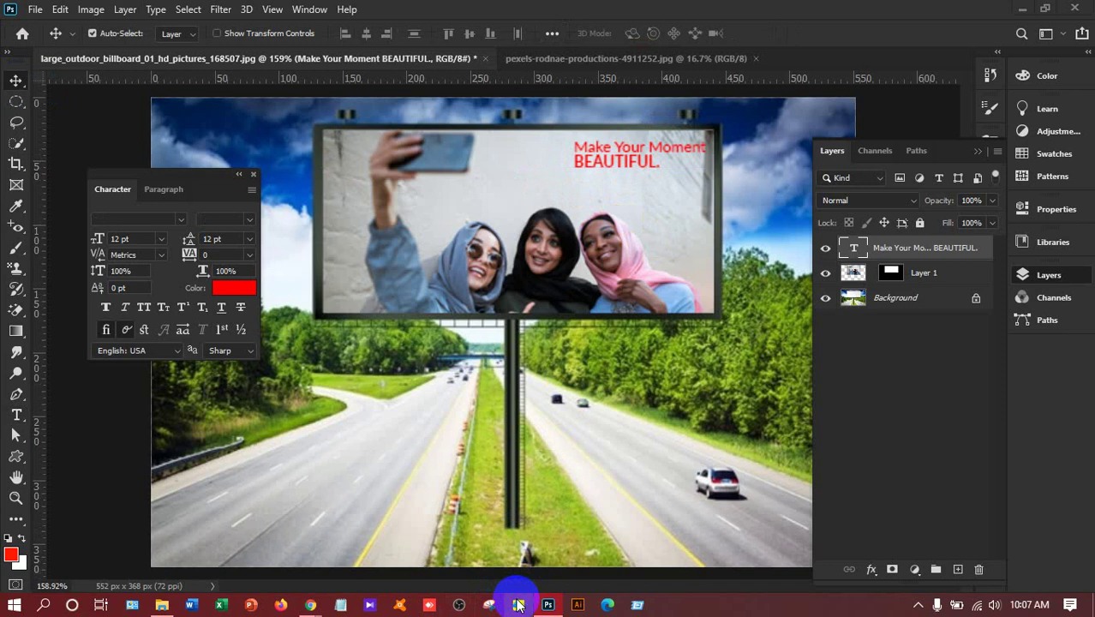
pyautogui.click(565, 261)
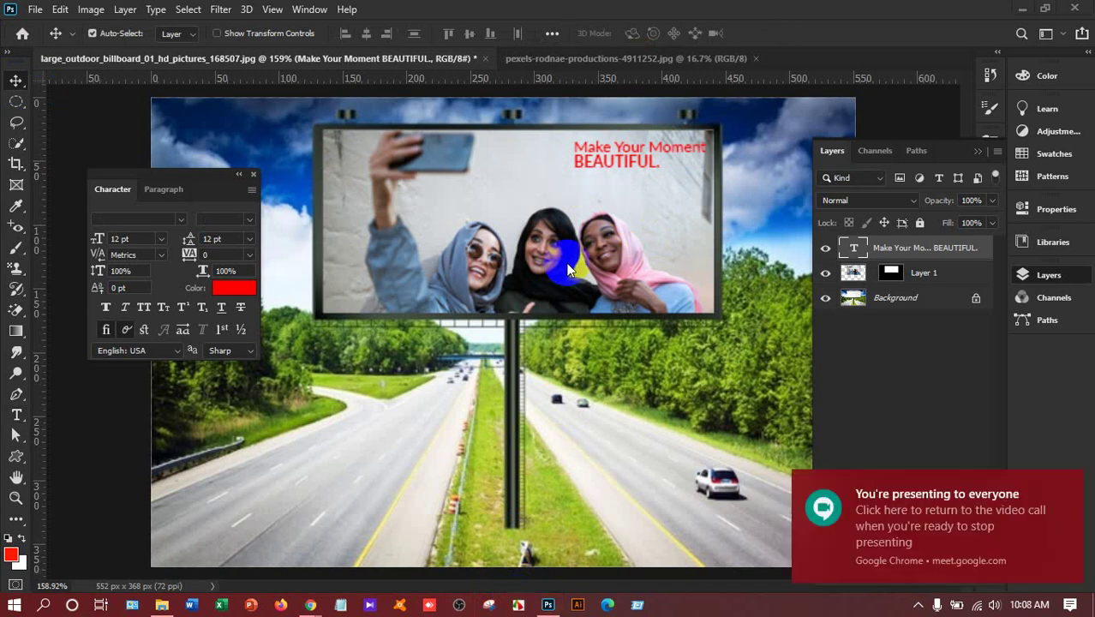
# Step: Sample the green of the roadside trees as the foreground colour
pyautogui.doubleClick(634, 168)
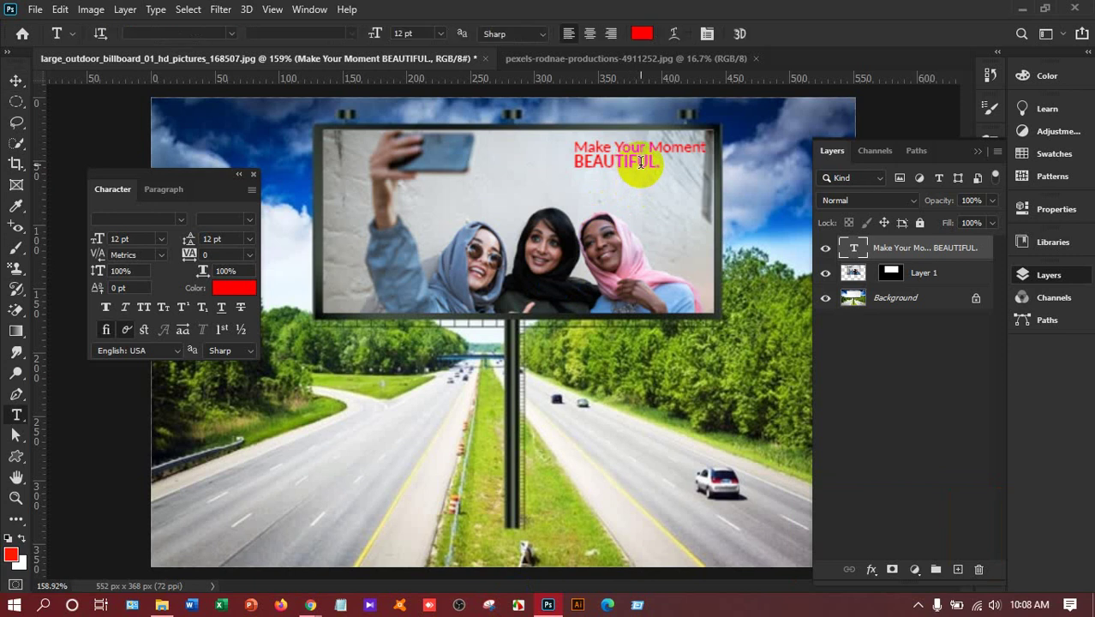
pyautogui.click(638, 163)
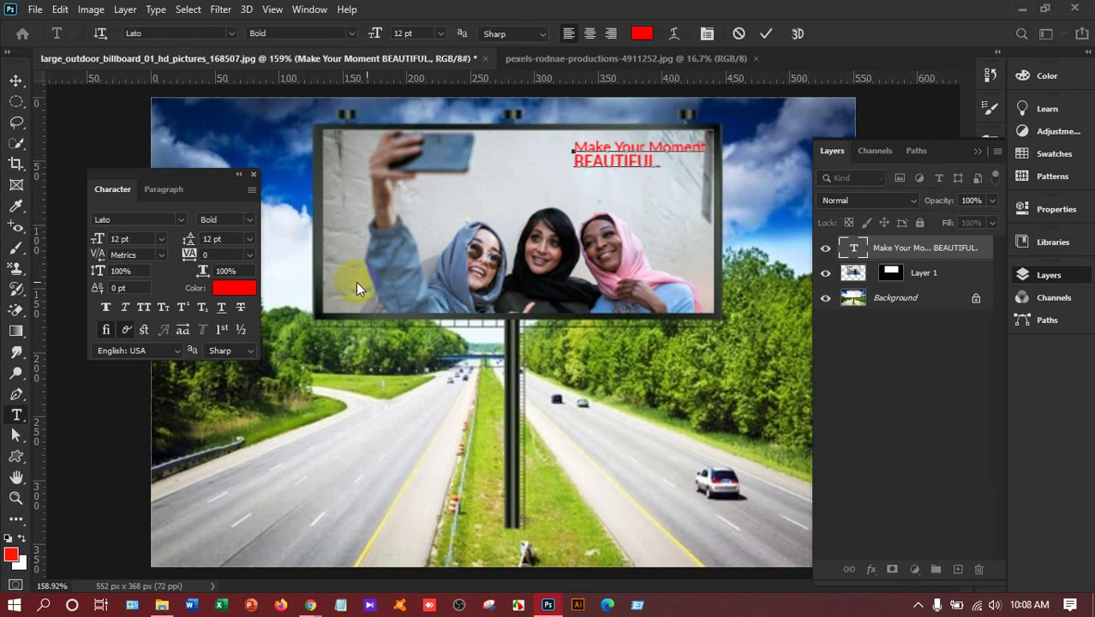
pyautogui.click(17, 207)
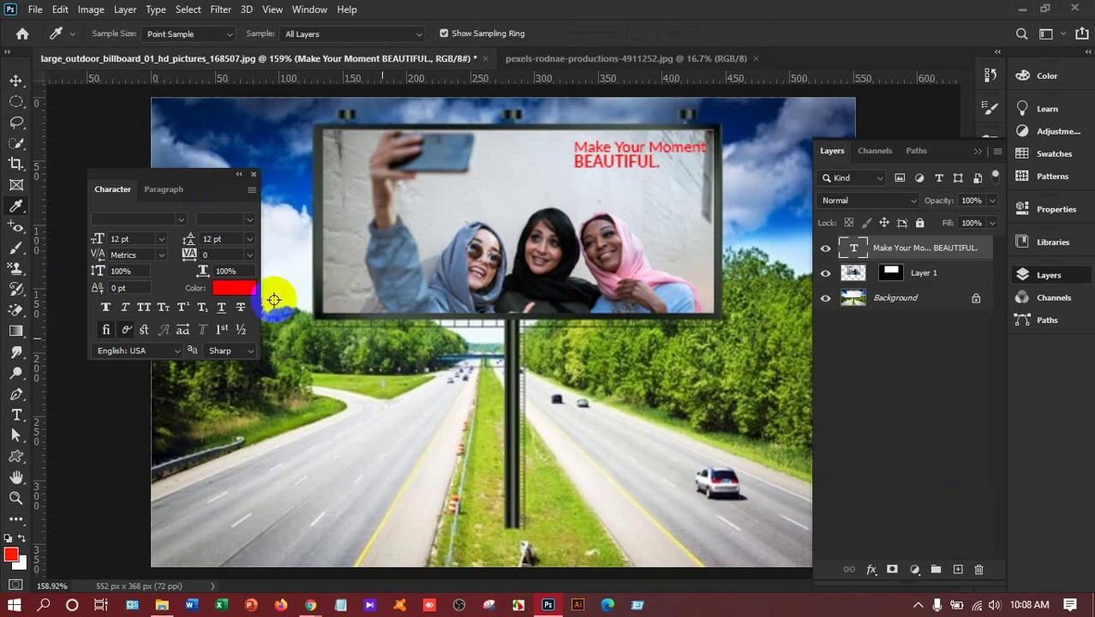
pyautogui.click(394, 340)
# Step: Apply the sampled green (#7ba64c) to the entire slogan text
pyautogui.click(15, 416)
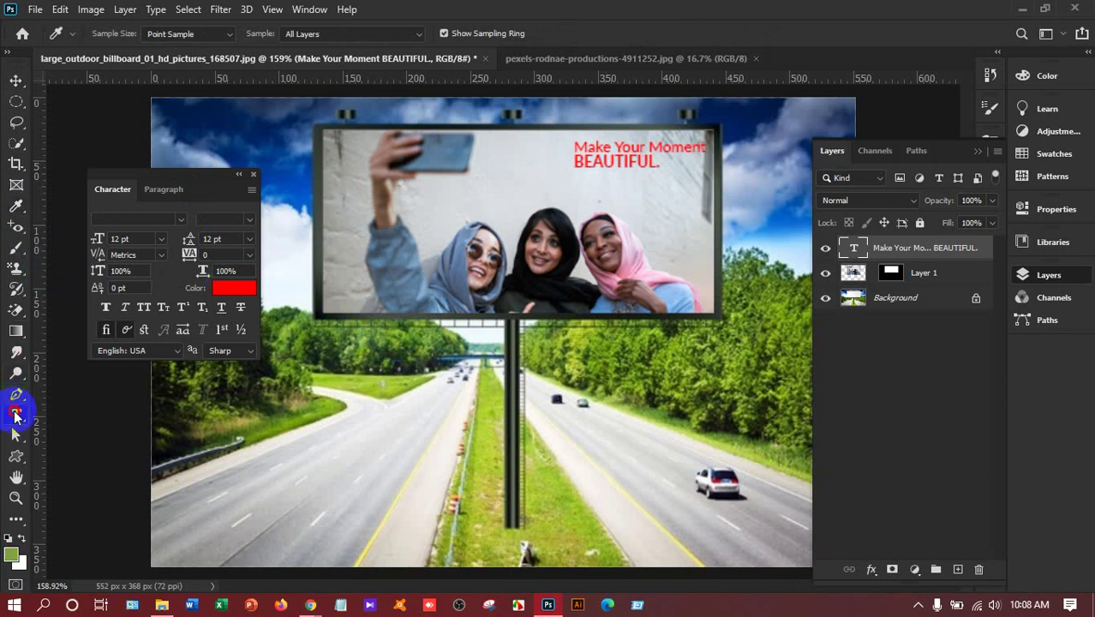
pyautogui.click(645, 163)
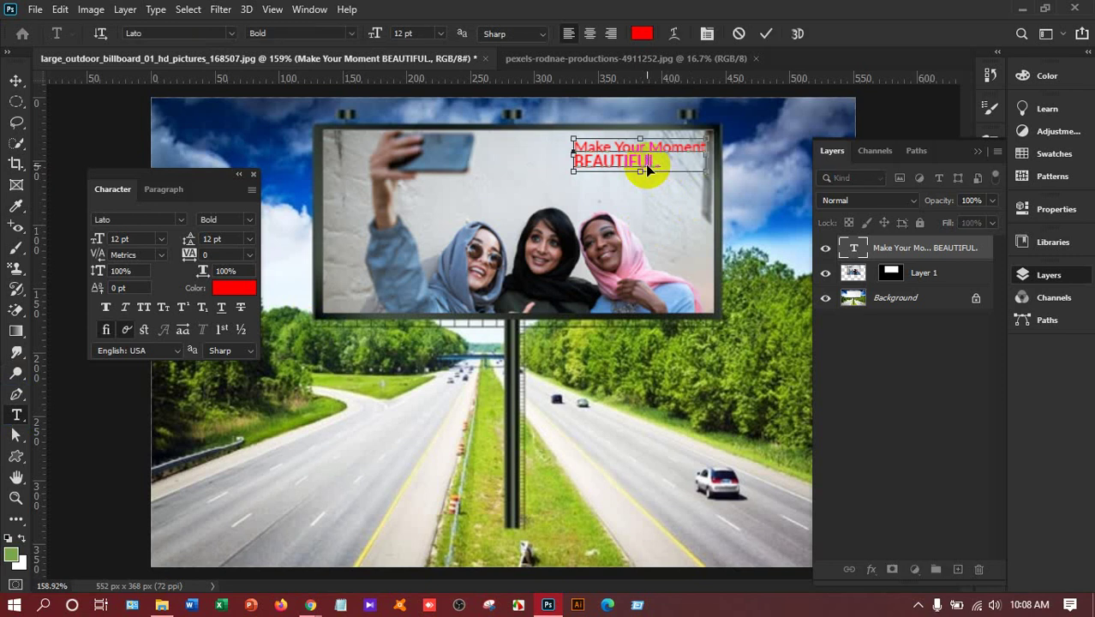
pyautogui.hotkey('ctrl', 'a')
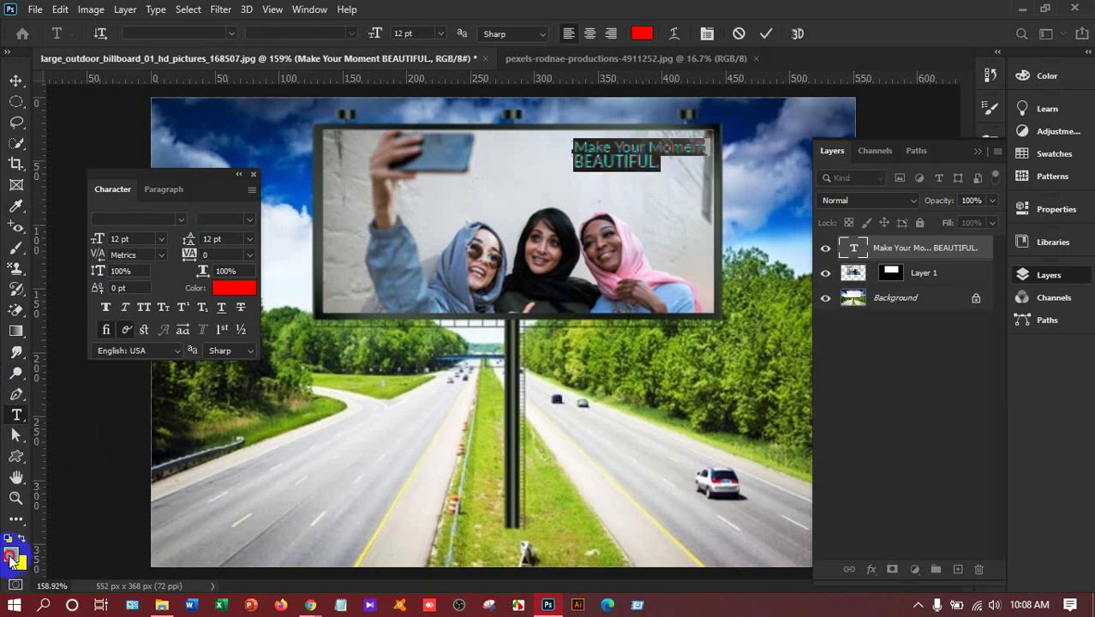
pyautogui.click(12, 557)
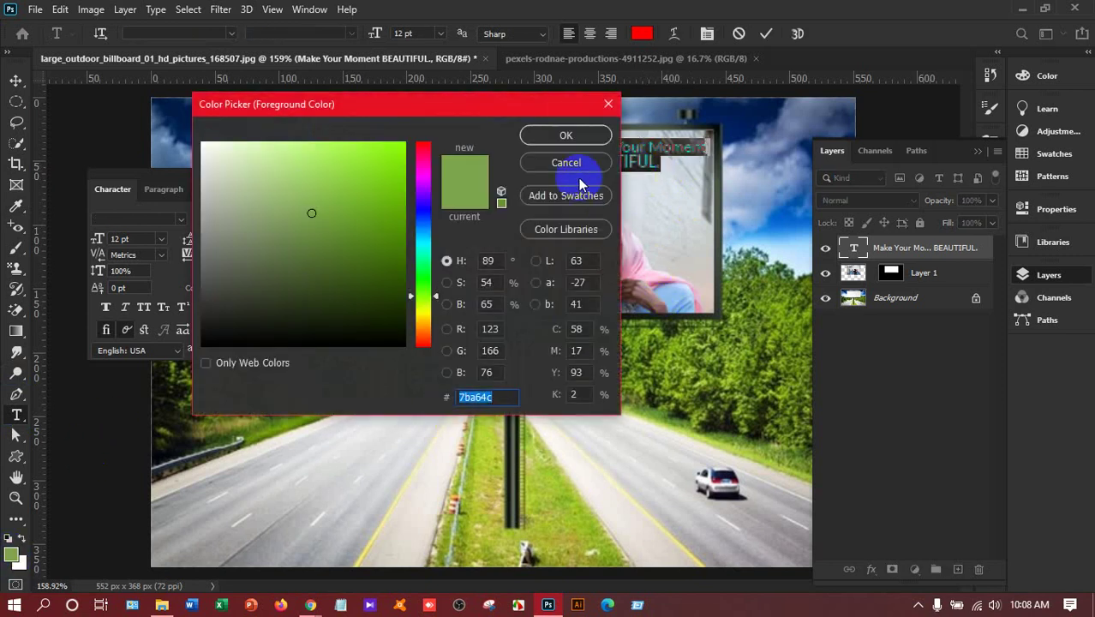
pyautogui.click(568, 136)
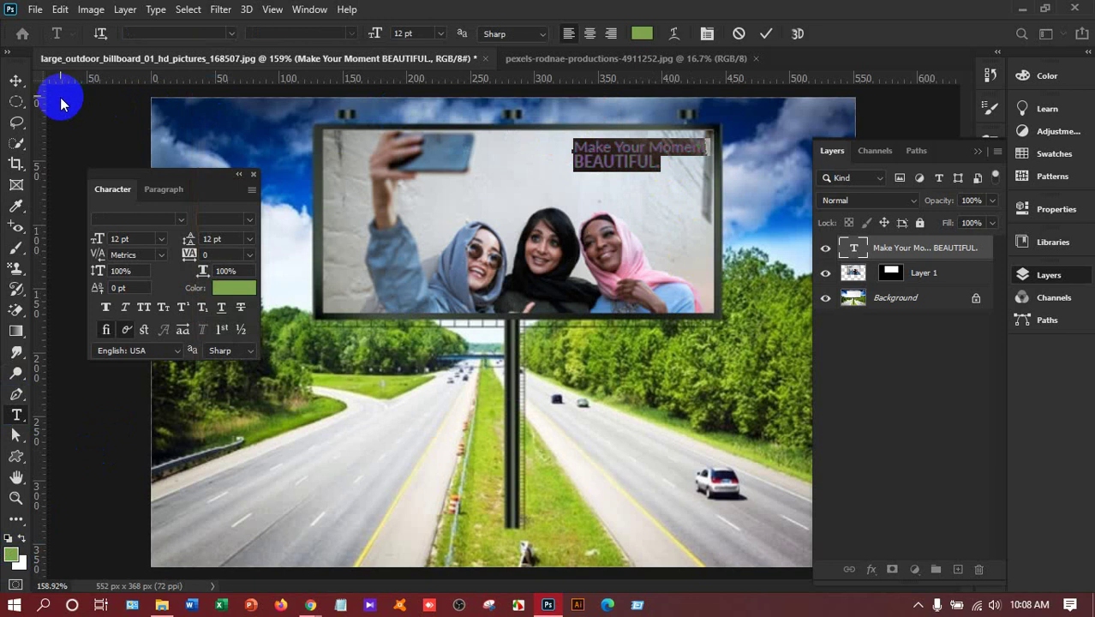
pyautogui.click(17, 80)
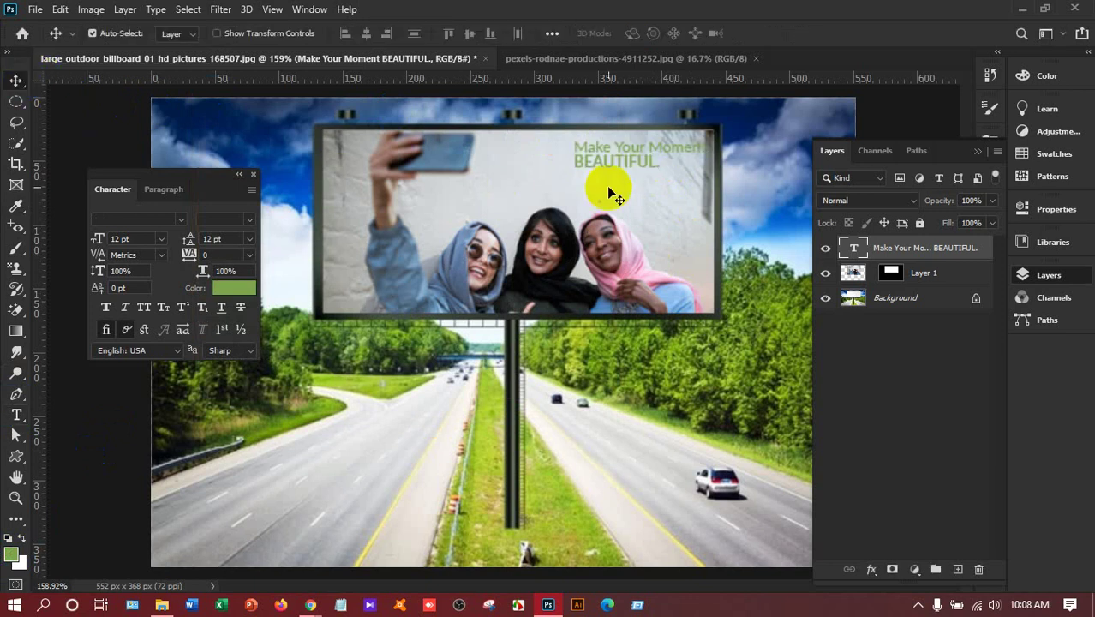
# Step: Sample the near-black of the women's hair as the foreground colour
pyautogui.click(16, 207)
pyautogui.moveTo(574, 292); pyautogui.dragTo(627, 269)
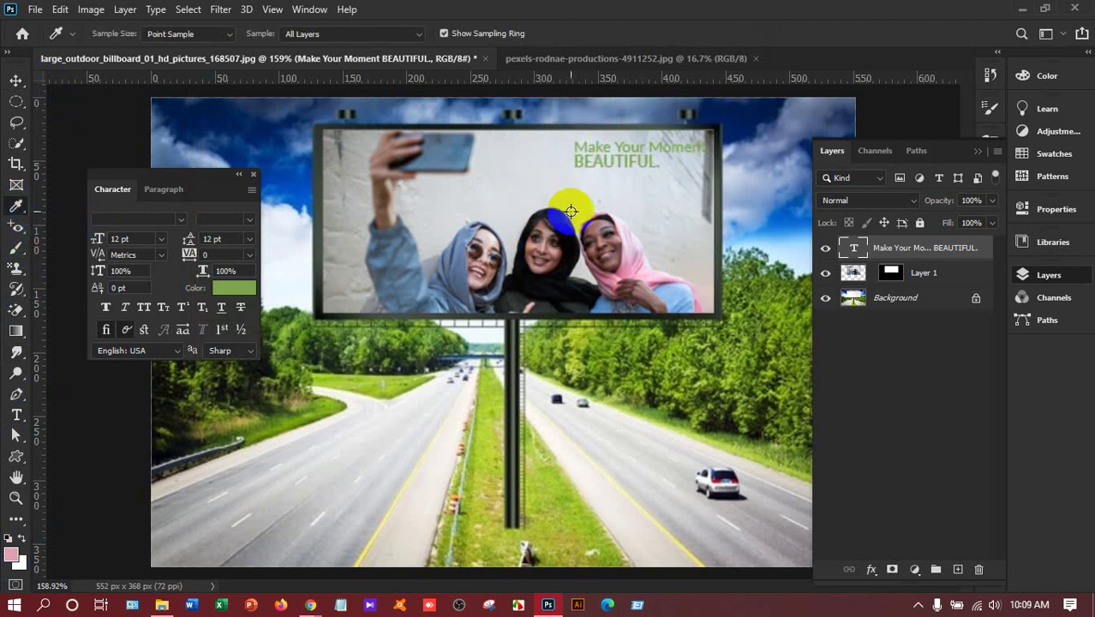
pyautogui.click(564, 279)
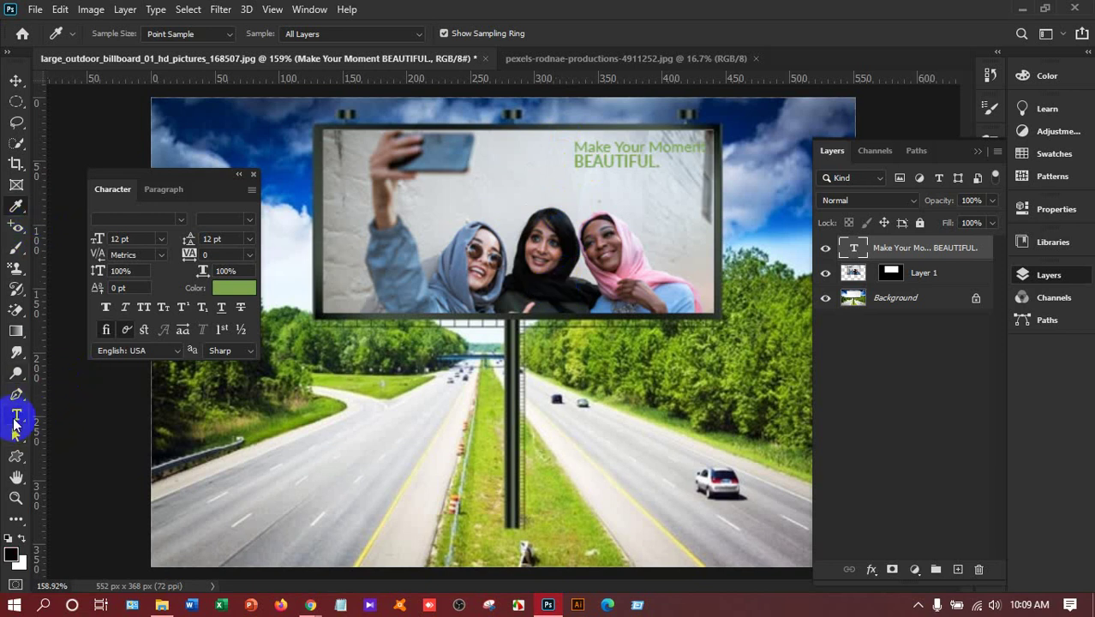
# Step: Recolour the whole slogan near-black (#040403) and nudge it slightly up-left
pyautogui.click(16, 414)
pyautogui.click(610, 162)
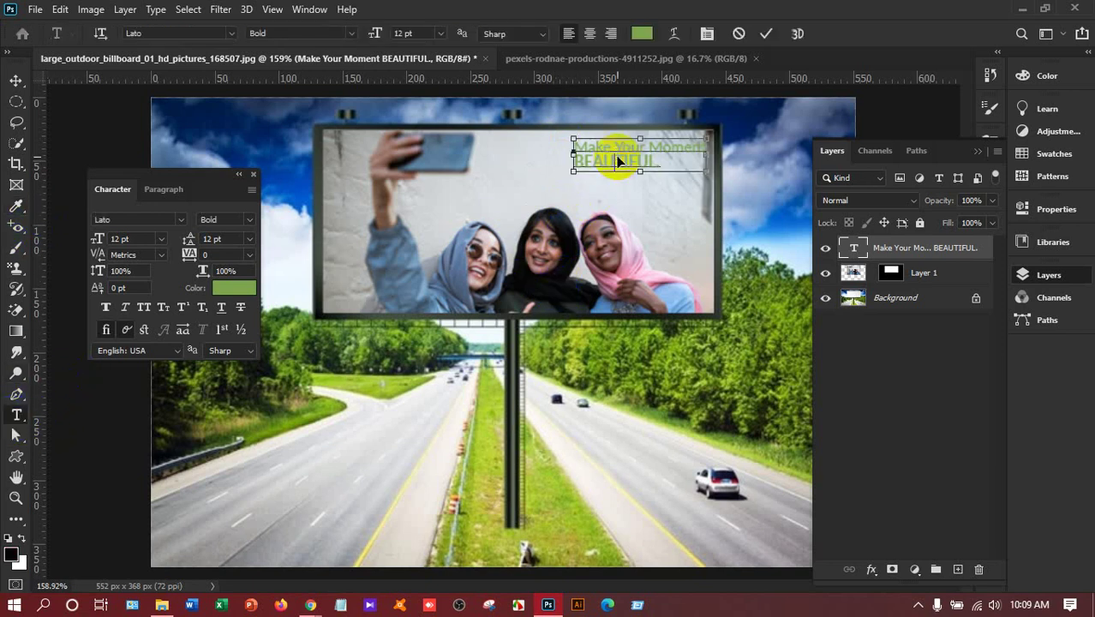
pyautogui.hotkey('ctrl', 'a')
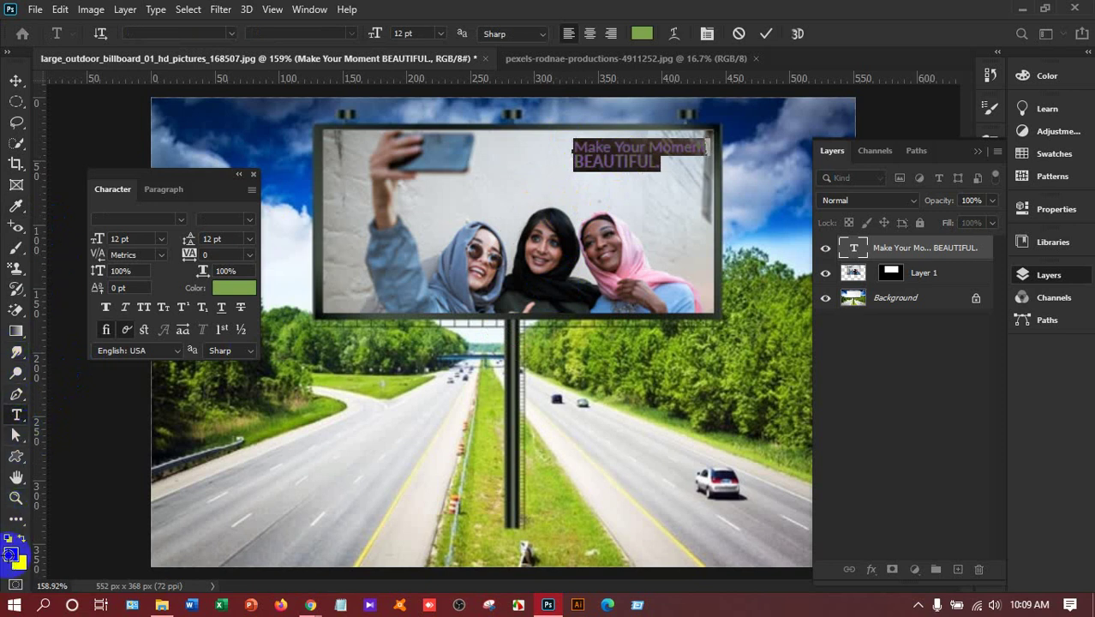
pyautogui.click(10, 555)
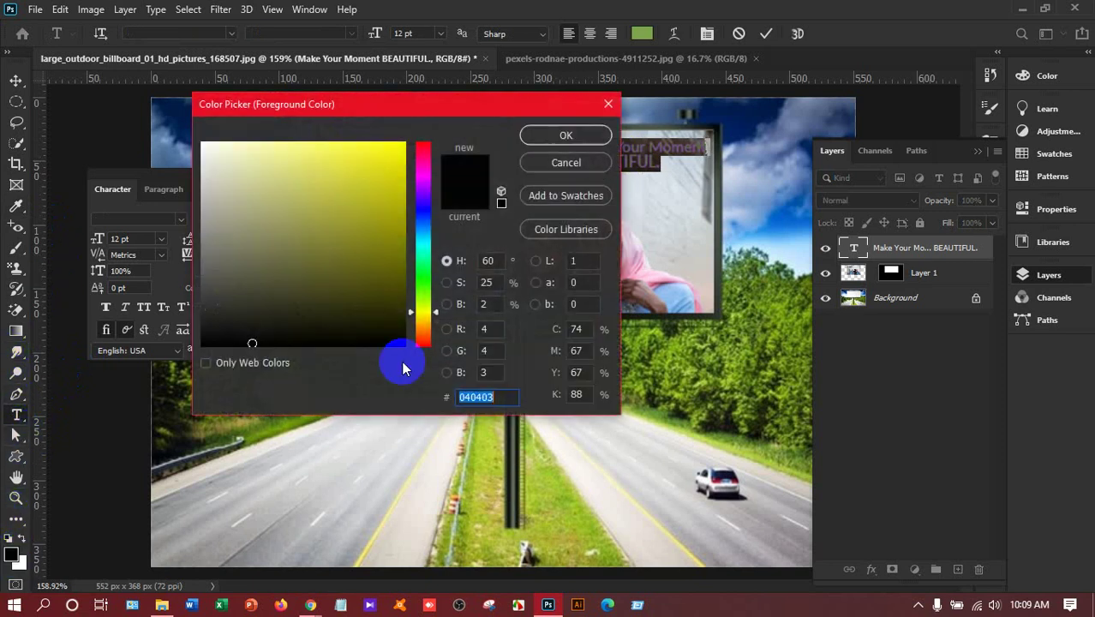
pyautogui.click(557, 135)
pyautogui.click(15, 80)
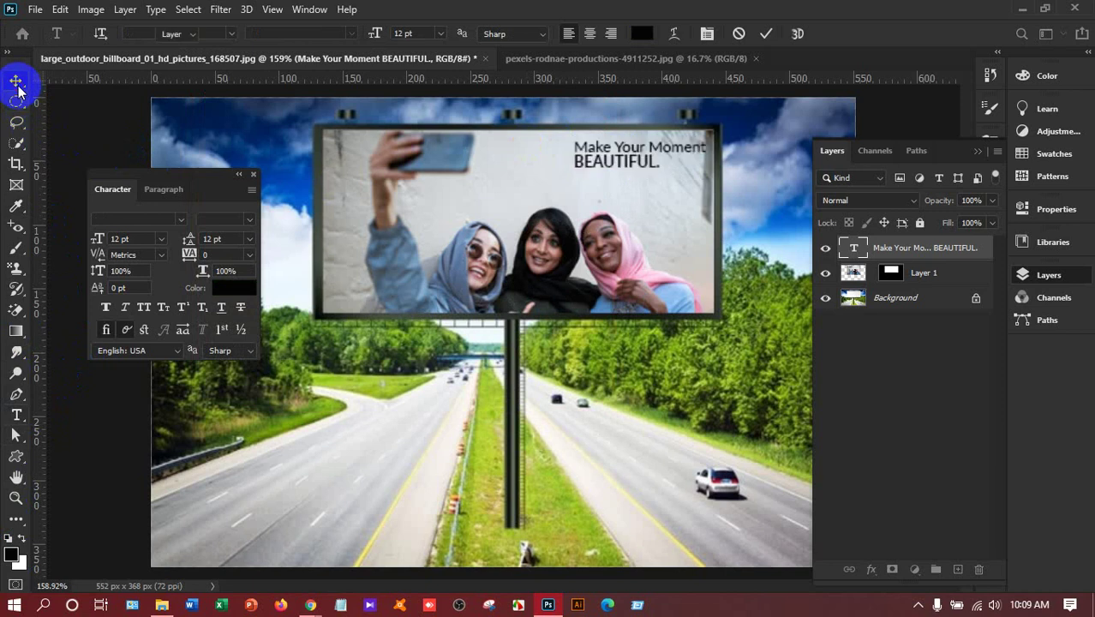
pyautogui.click(645, 163)
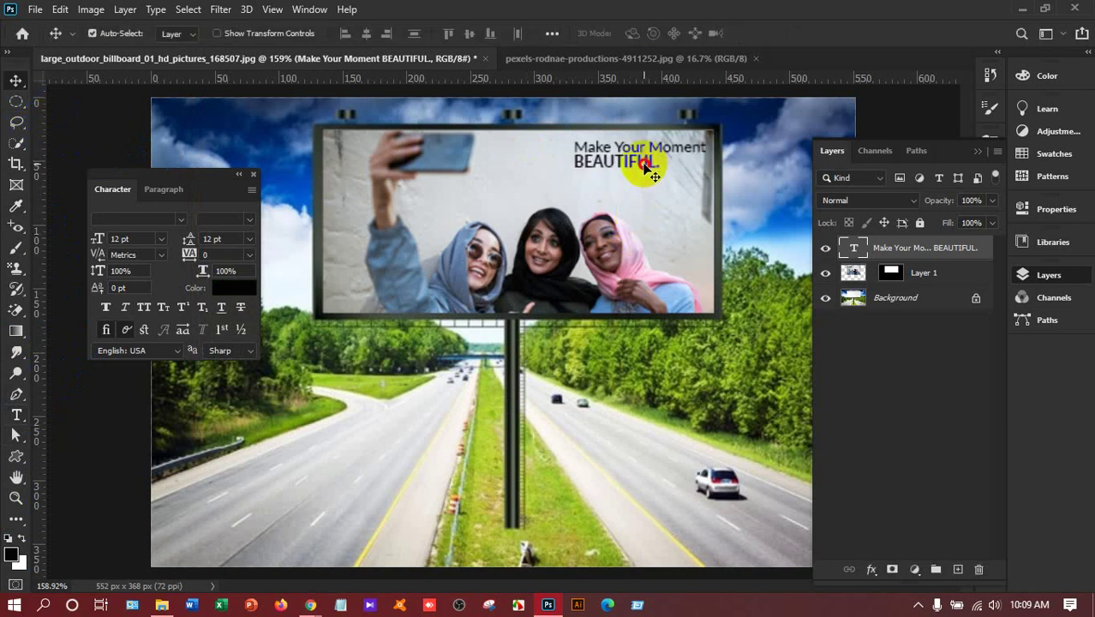
pyautogui.moveTo(645, 163); pyautogui.dragTo(643, 161)
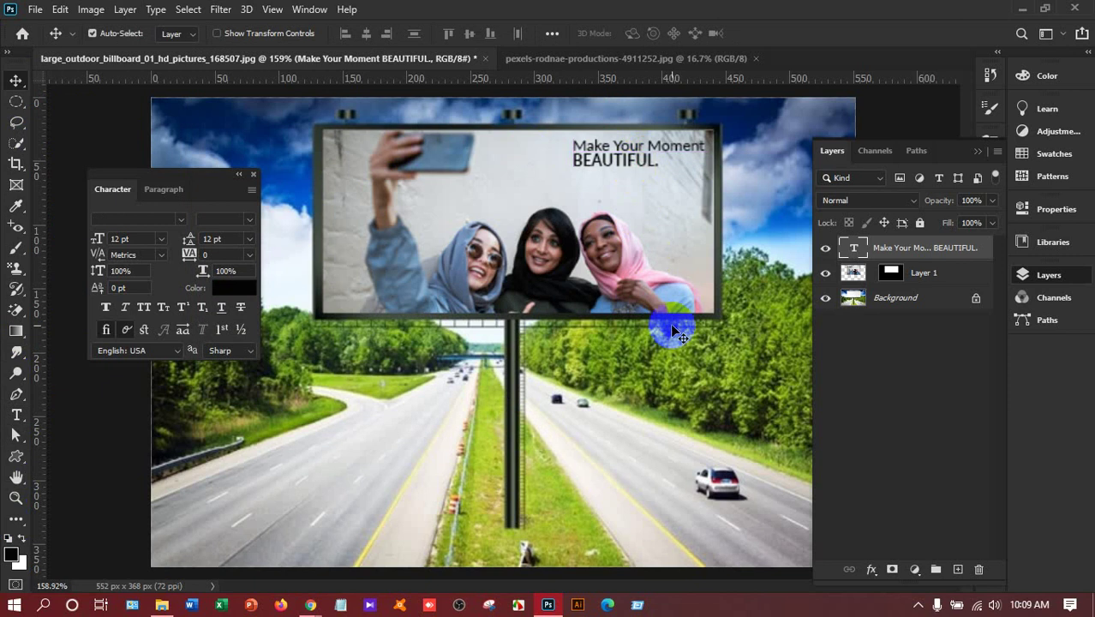
# Step: Check the slogan placement zoomed out, then start Save As for the billboard composite
pyautogui.press('ctrl')
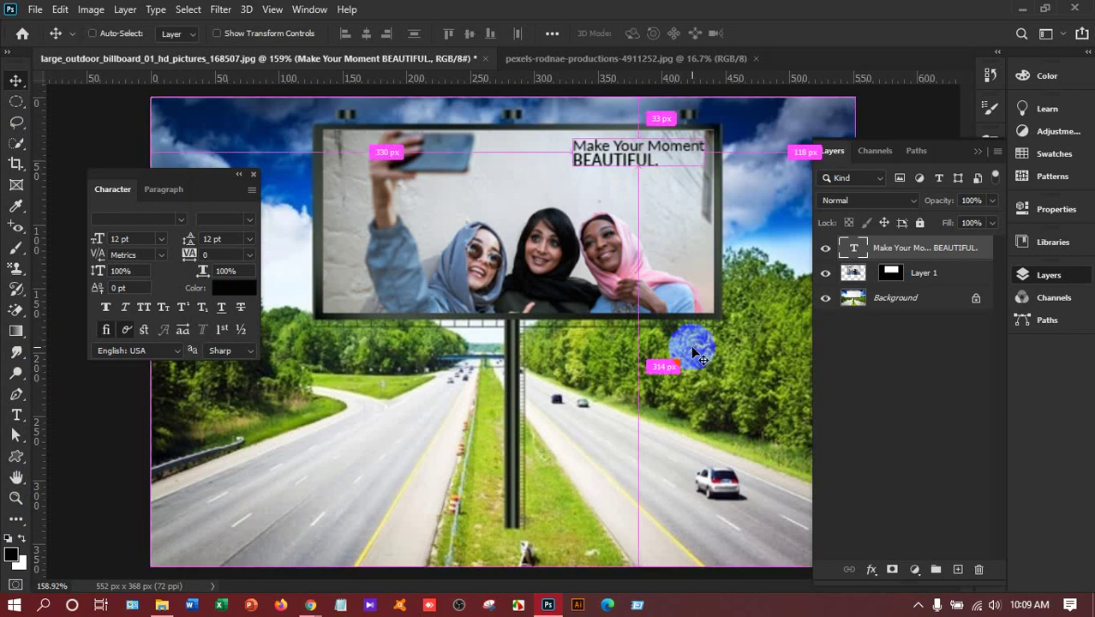
pyautogui.hotkey('ctrl', '-')
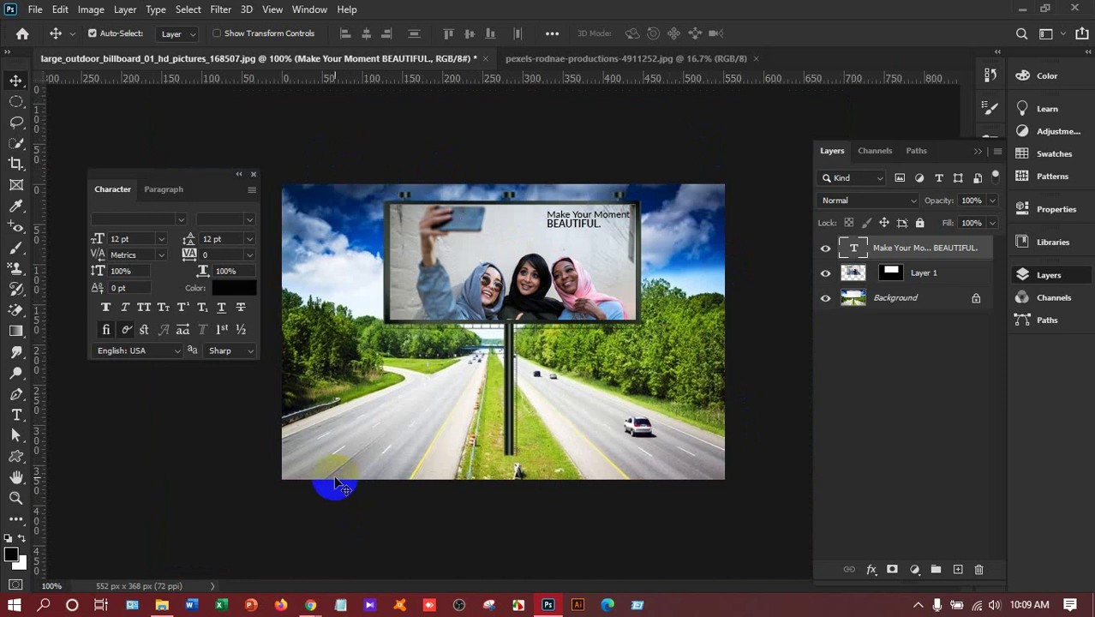
pyautogui.click(35, 9)
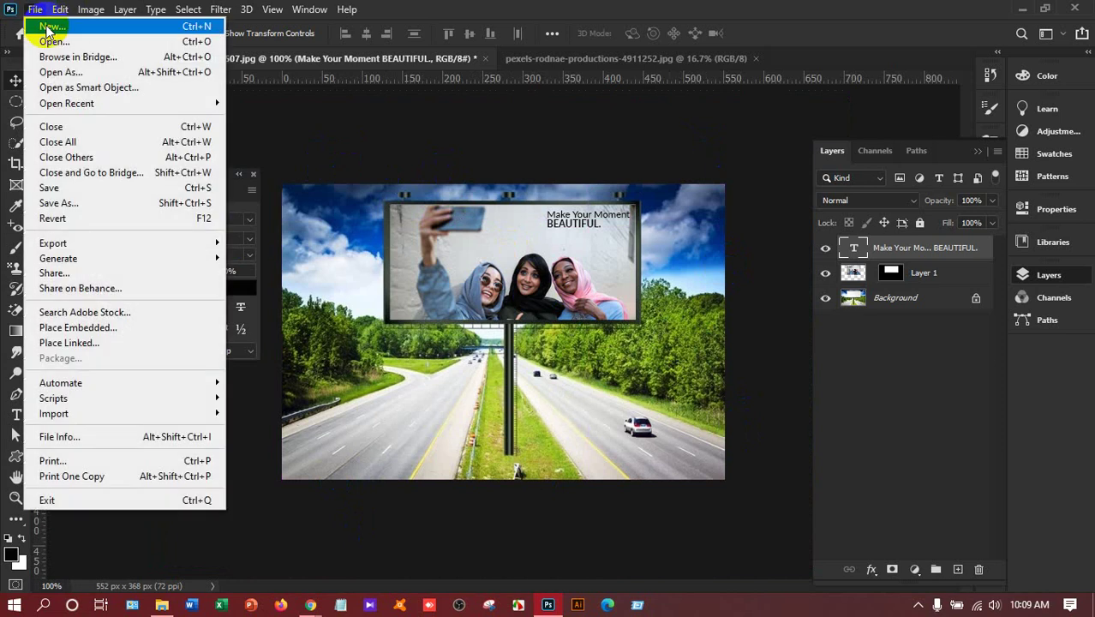
pyautogui.click(92, 203)
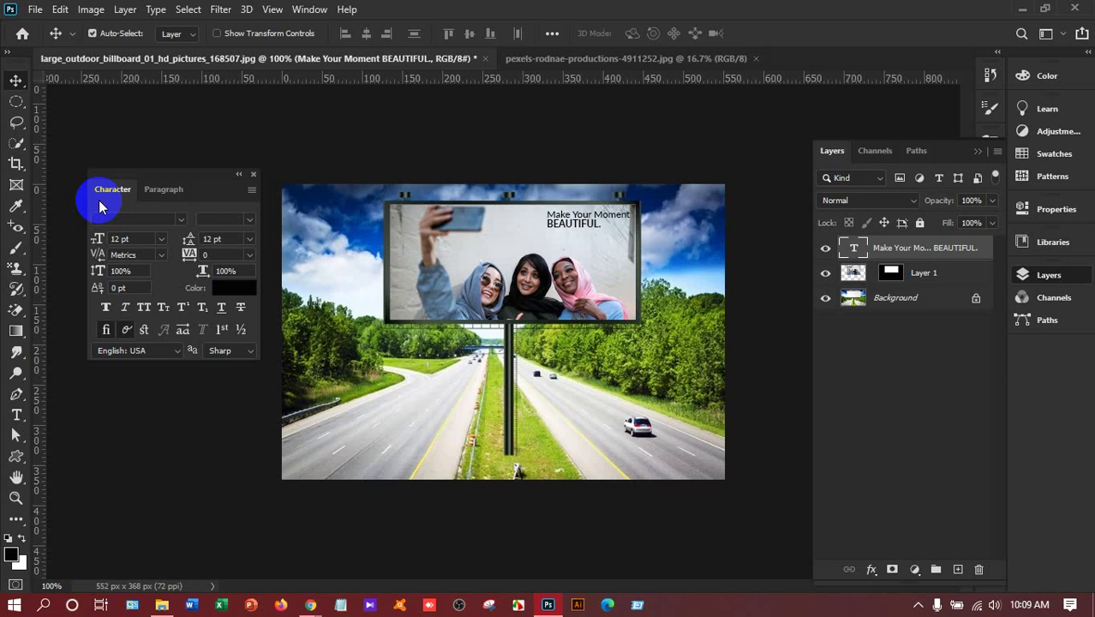
pyautogui.hotkey('ctrl', 's')
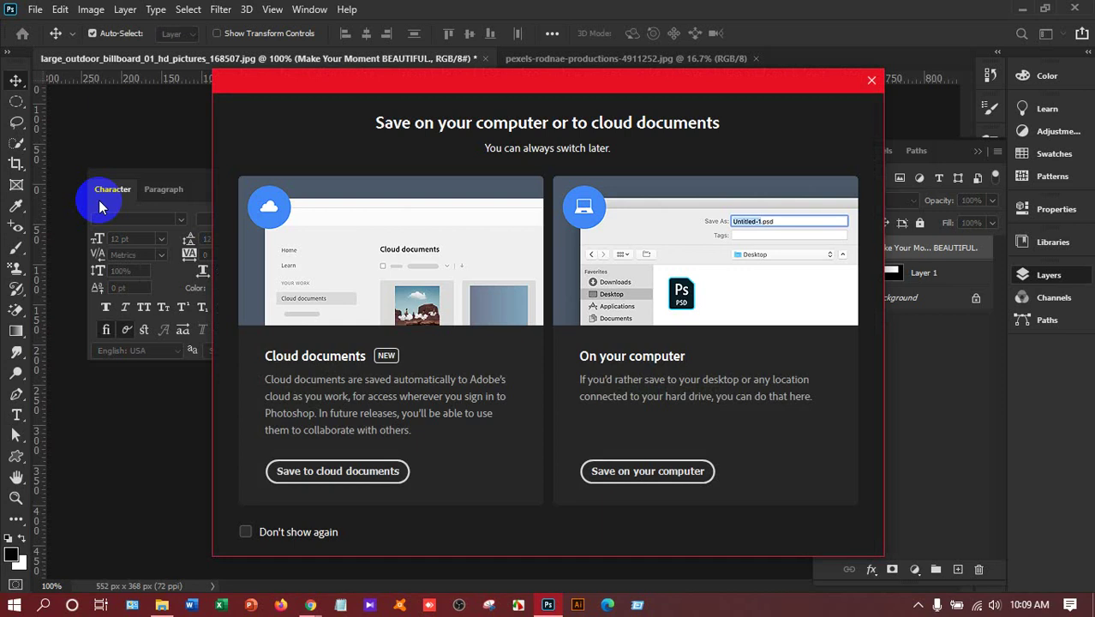
pyautogui.click(689, 476)
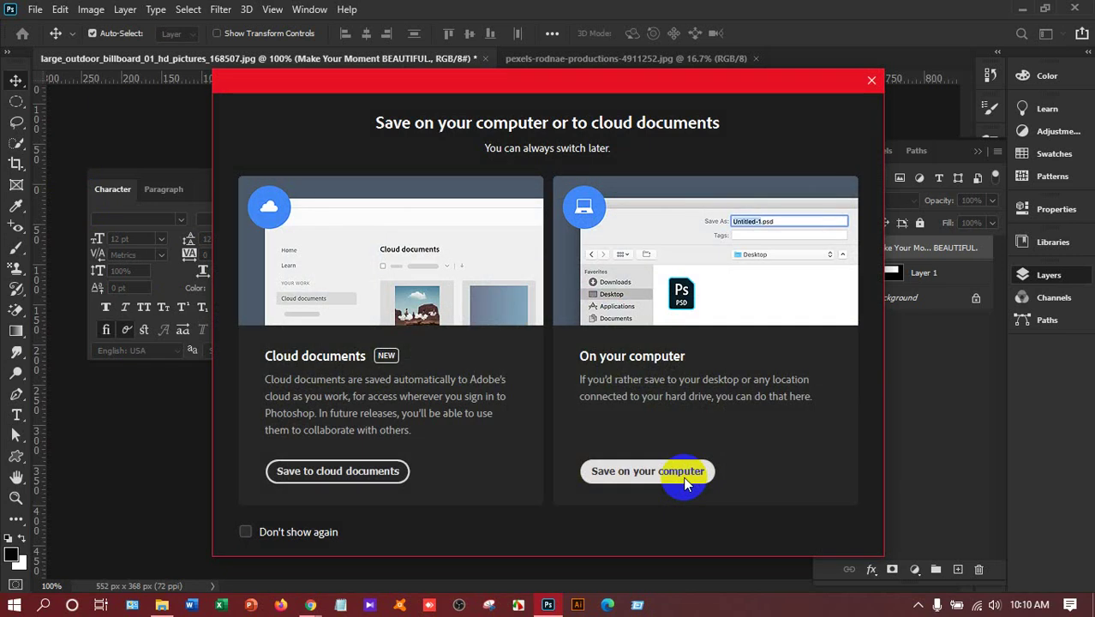
# Step: Choose to save on the computer and browse to F: > LEDP > Class Work > HSL-LAL-202
pyautogui.click(683, 477)
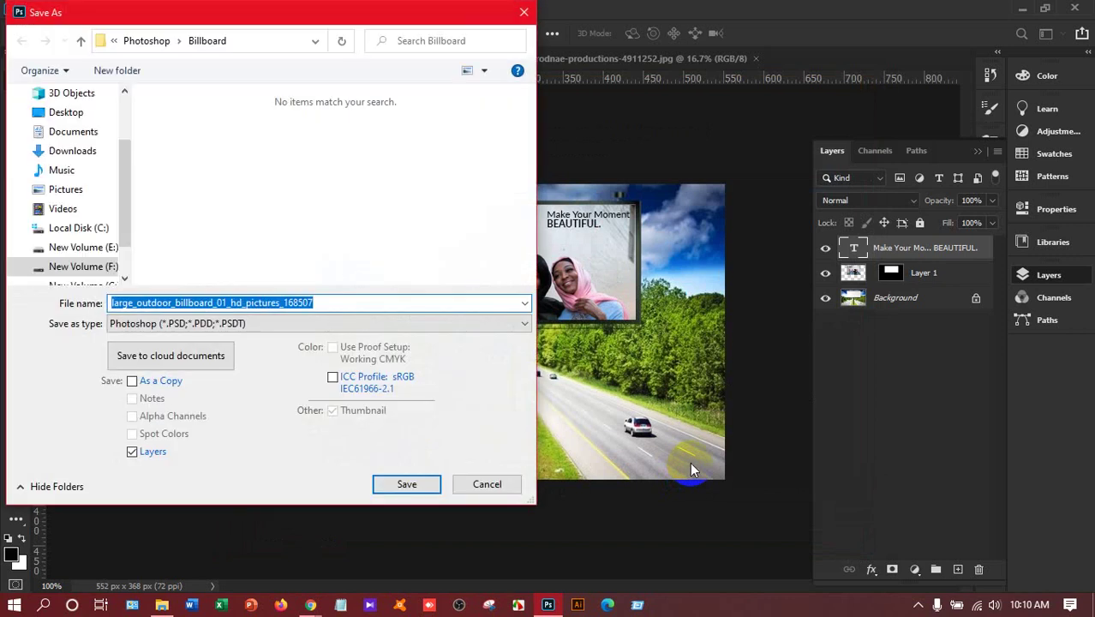
pyautogui.click(121, 168)
pyautogui.moveTo(121, 168); pyautogui.dragTo(121, 209)
pyautogui.click(108, 209)
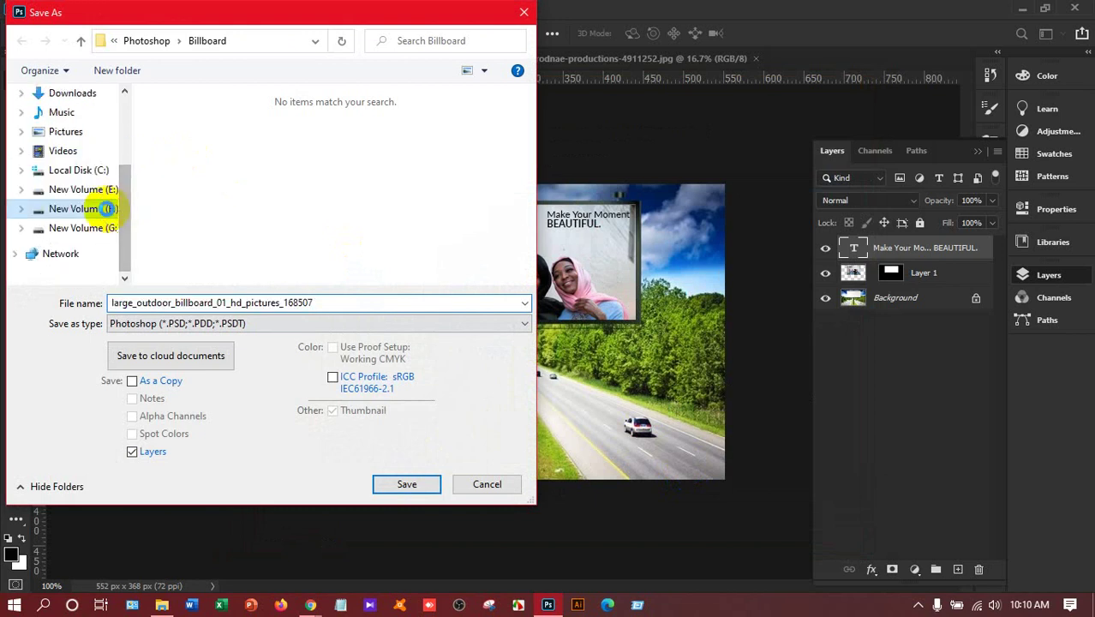
pyautogui.doubleClick(191, 183)
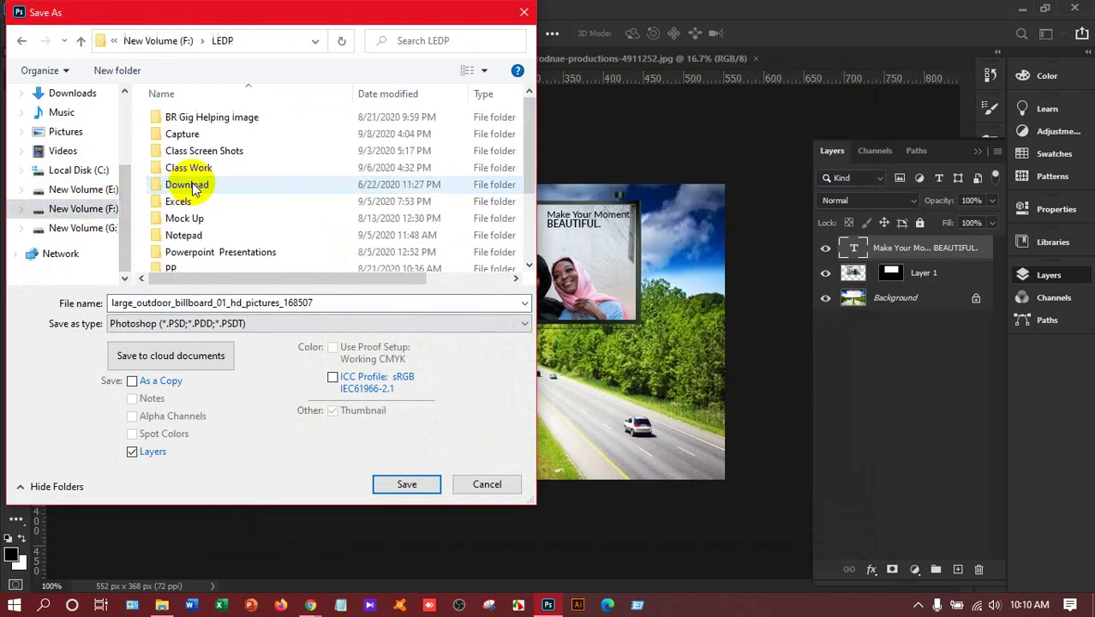
pyautogui.doubleClick(187, 167)
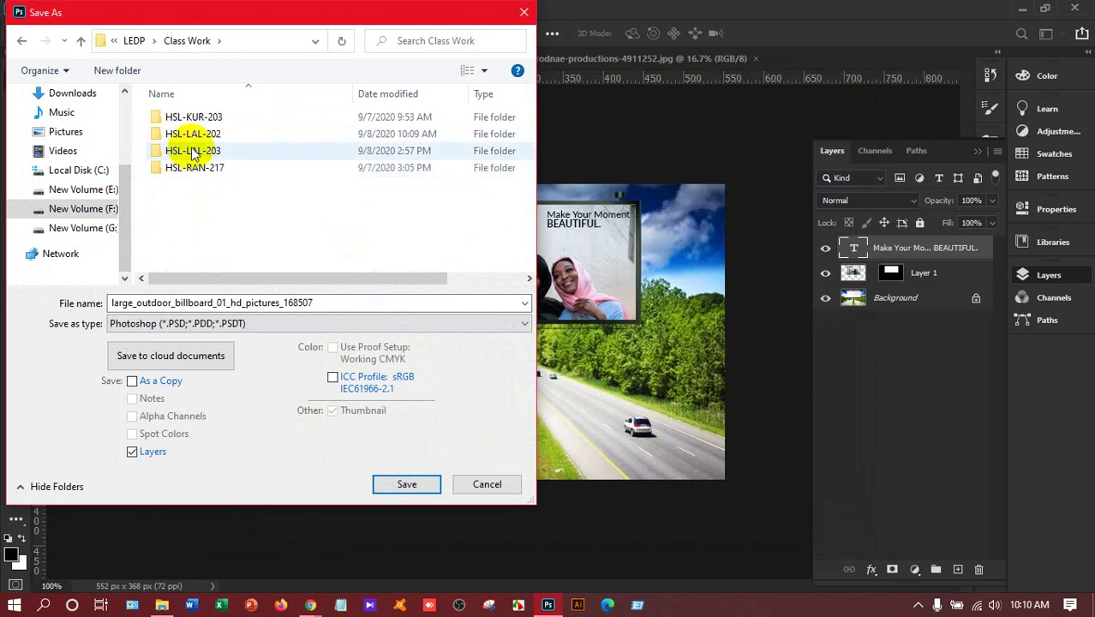
pyautogui.click(197, 137)
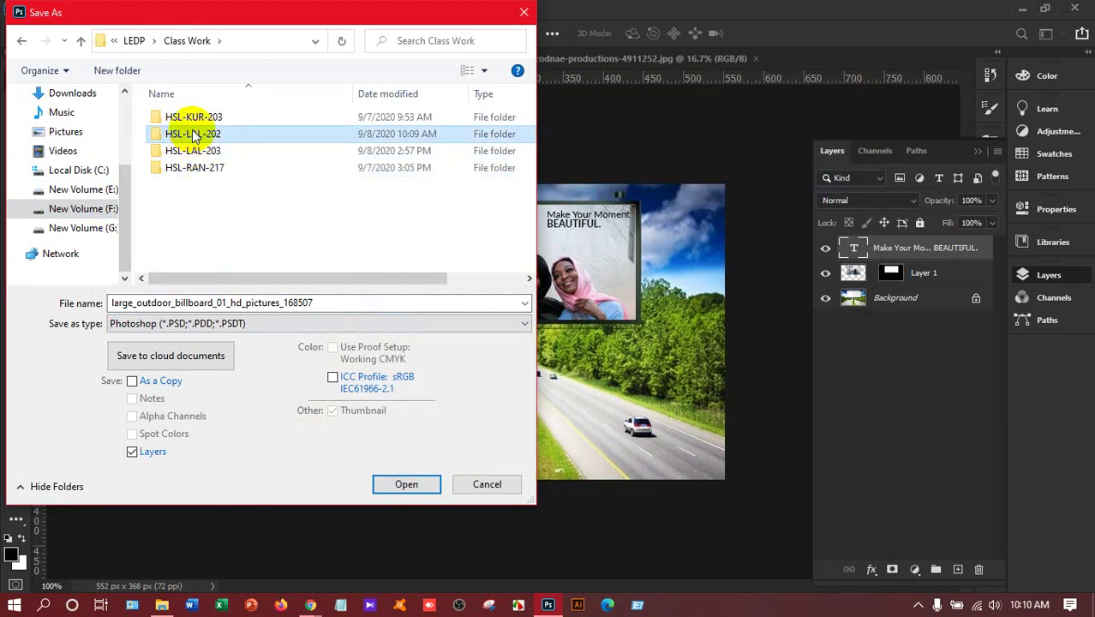
pyautogui.doubleClick(194, 137)
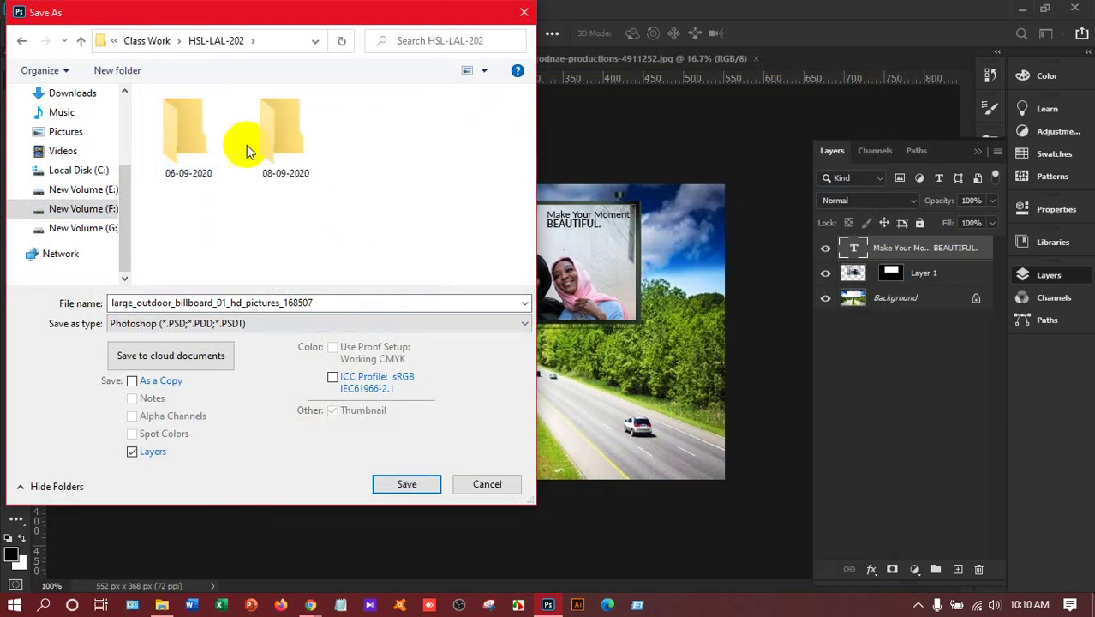
# Step: Create a new folder named 10-09-2020 there and open it
pyautogui.rightClick(357, 149)
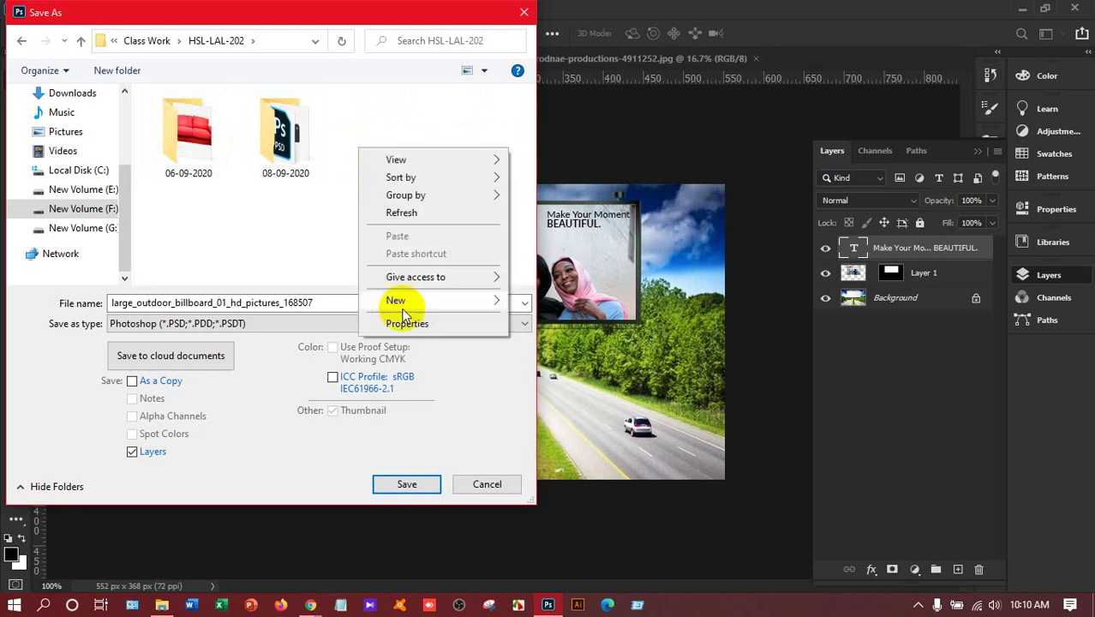
pyautogui.moveTo(401, 304)
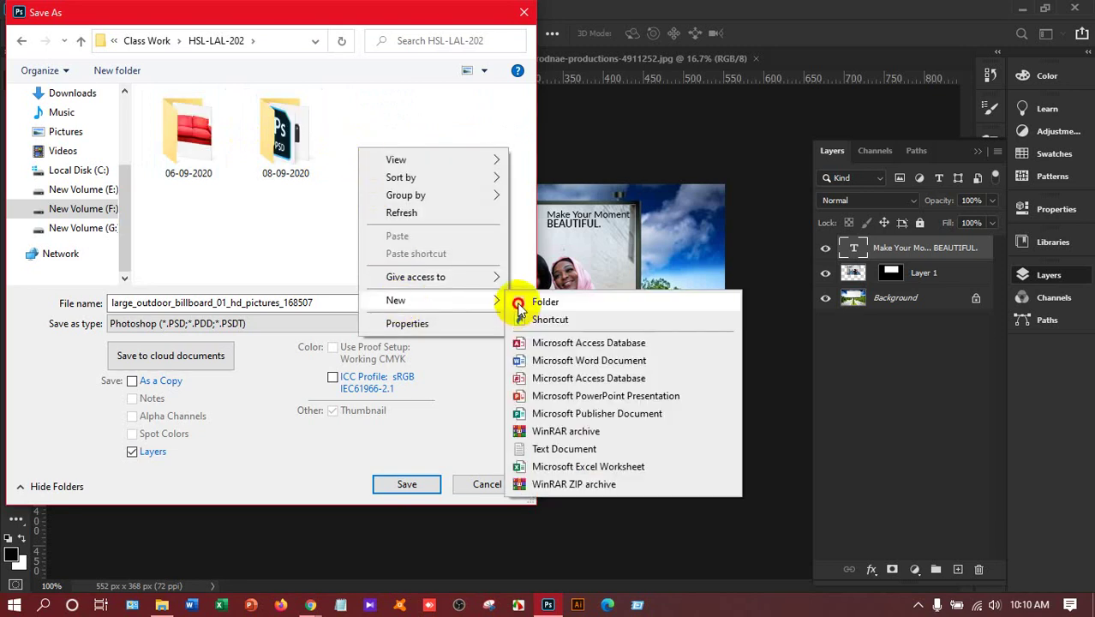
pyautogui.click(518, 300)
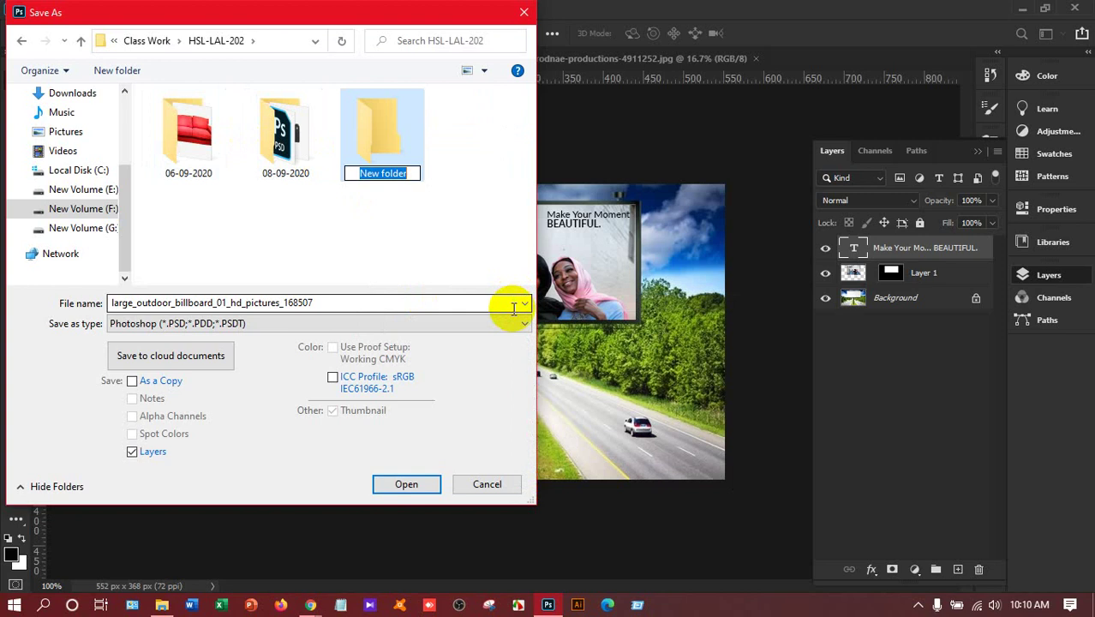
pyautogui.write('10-0')
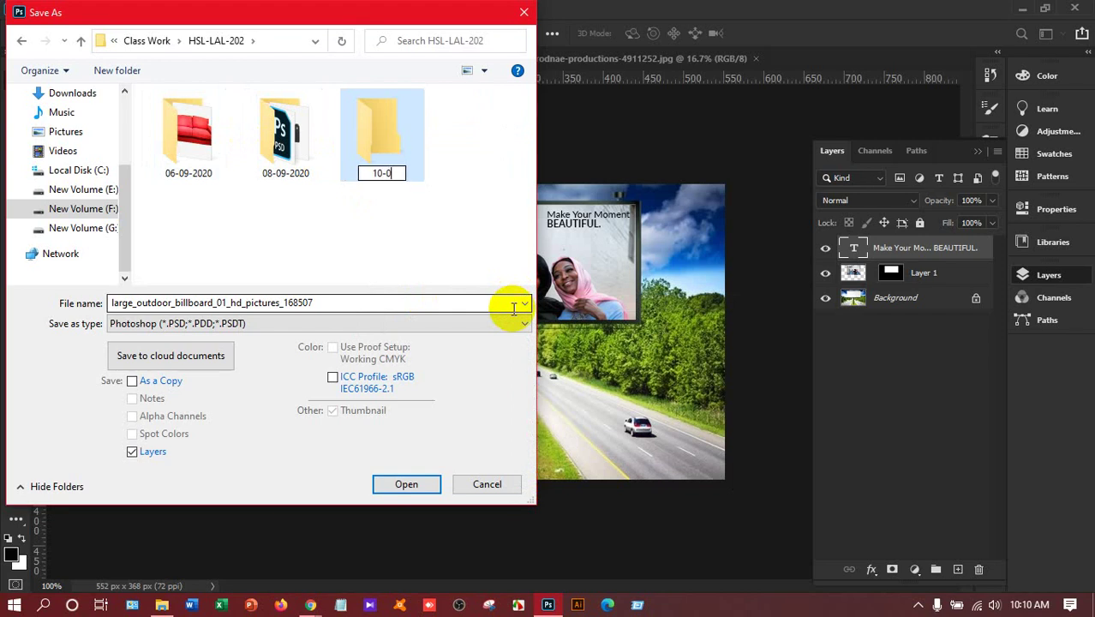
pyautogui.write('9-2020')
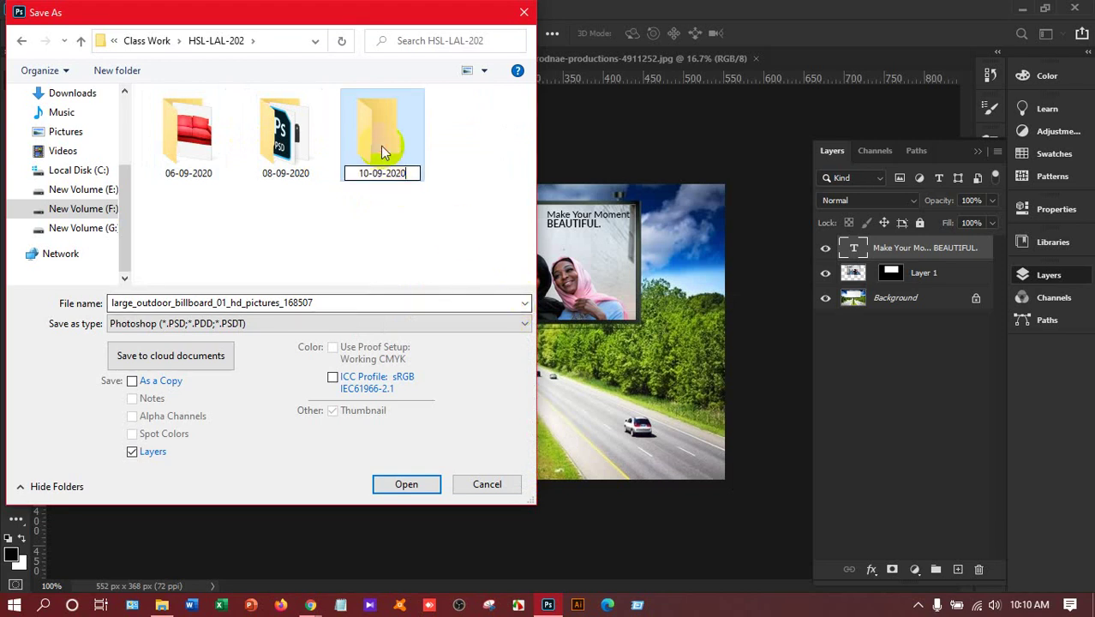
pyautogui.press('Return')
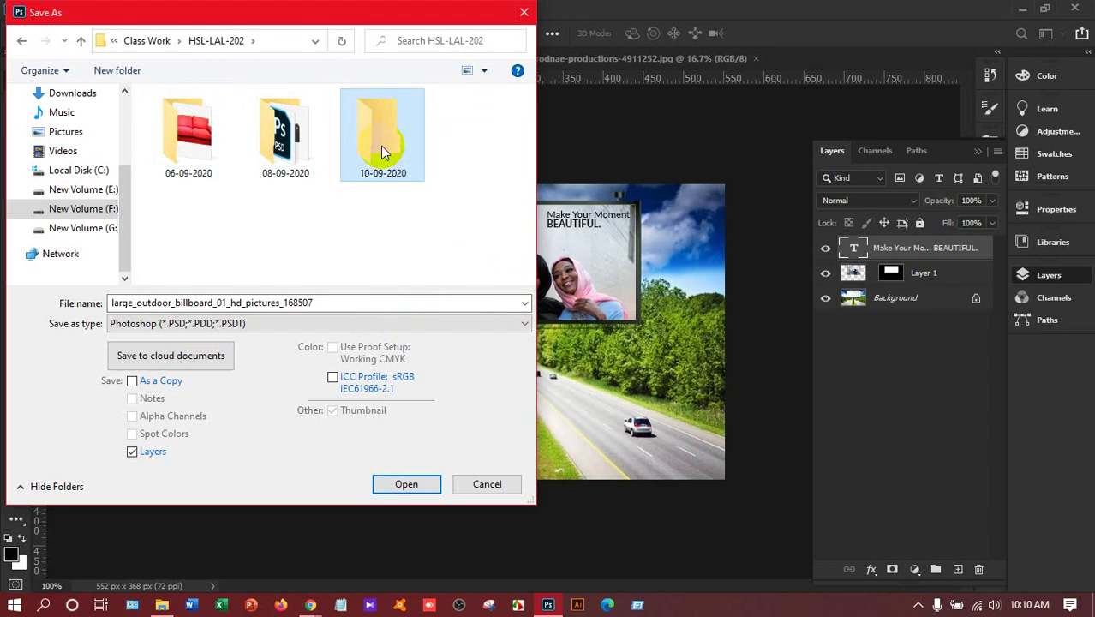
pyautogui.doubleClick(382, 152)
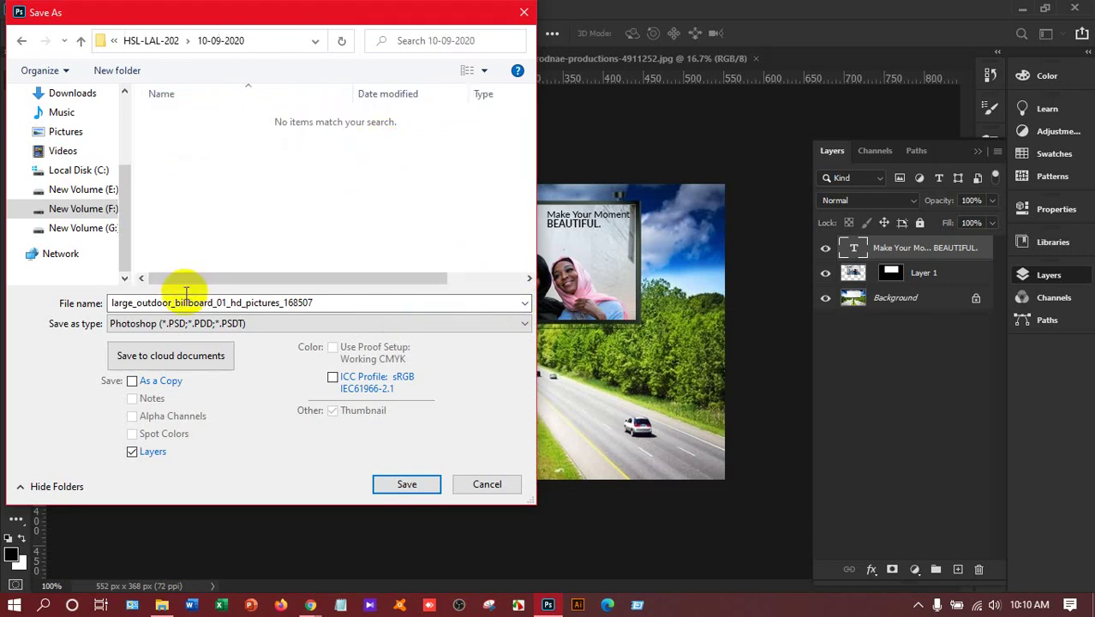
# Step: Save the composite as Billboard.psd in 10-09-2020, accepting the Photoshop format options
pyautogui.doubleClick(243, 302)
pyautogui.write('bILLBO')
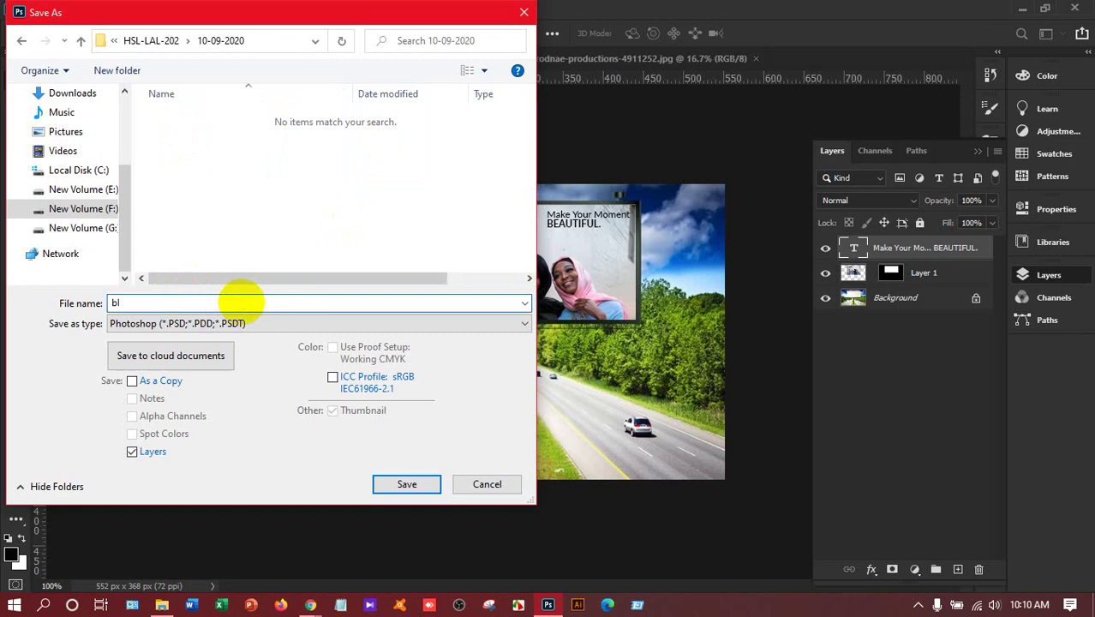
pyautogui.press('BackSpace')
pyautogui.press('BackSpace')
pyautogui.press('BackSpace')
pyautogui.press('BackSpace')
pyautogui.press('BackSpace')
pyautogui.press('BackSpace')
pyautogui.write('Billboard')
pyautogui.click(408, 485)
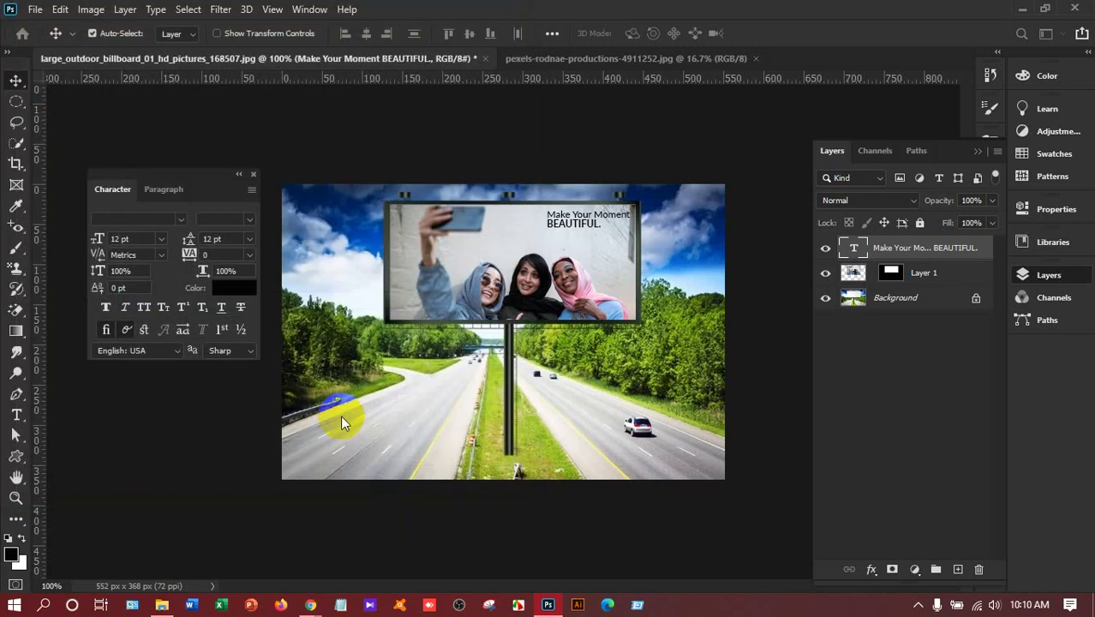
pyautogui.click(725, 159)
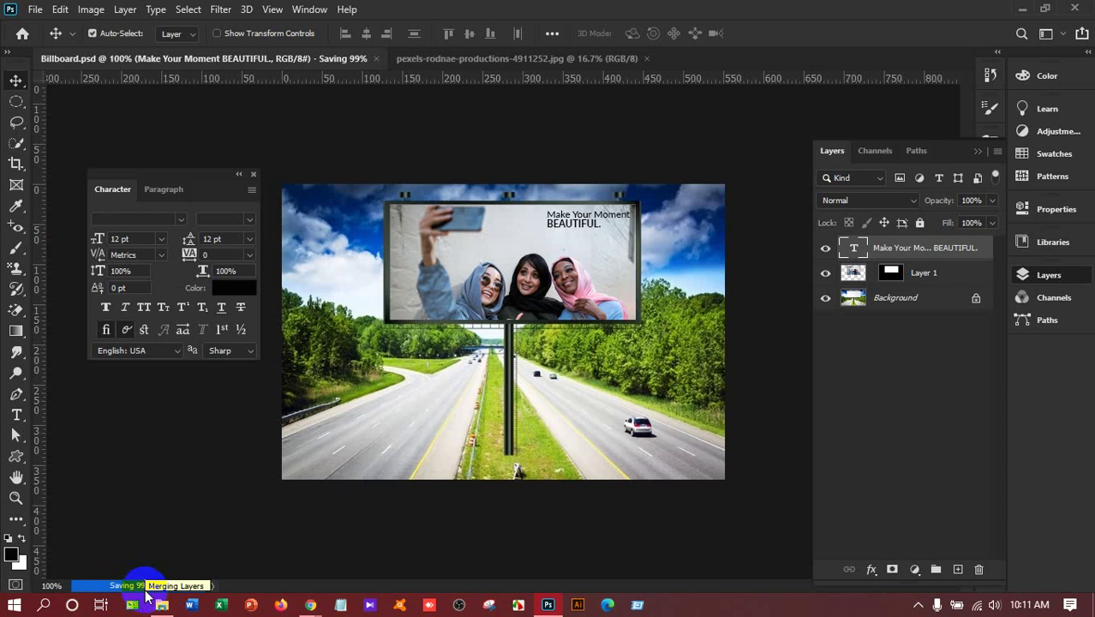
pyautogui.click(35, 10)
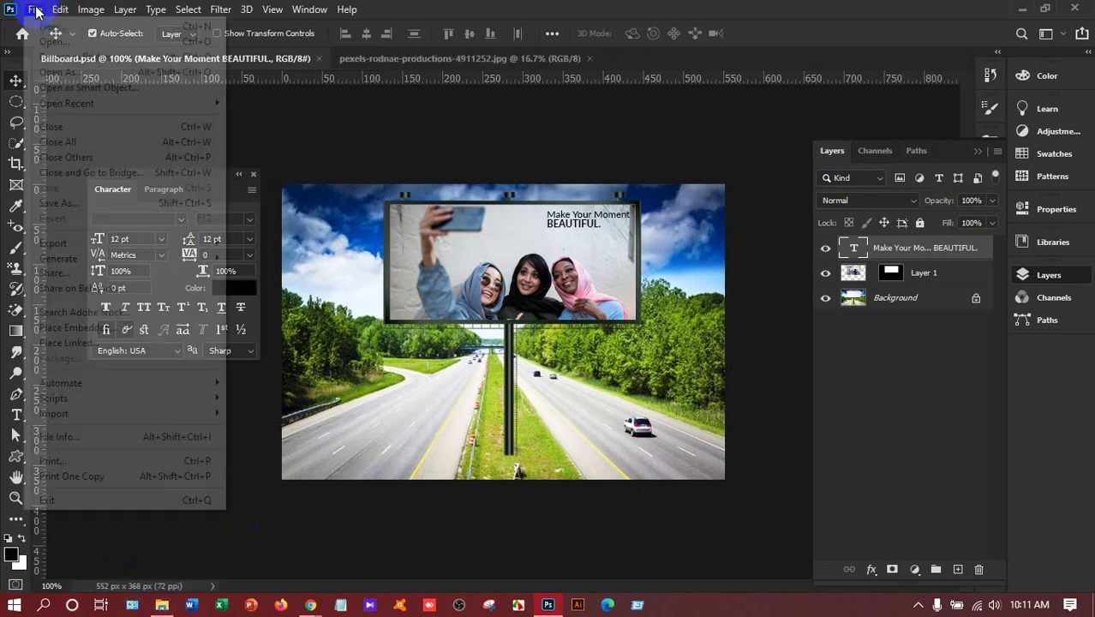
pyautogui.moveTo(122, 243)
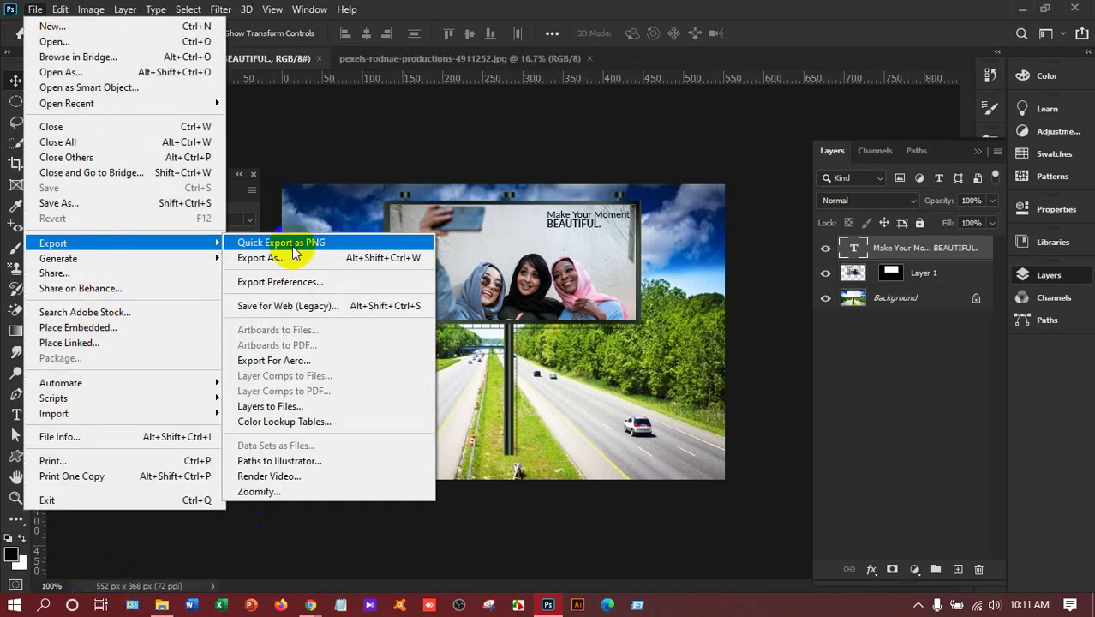
pyautogui.click(292, 260)
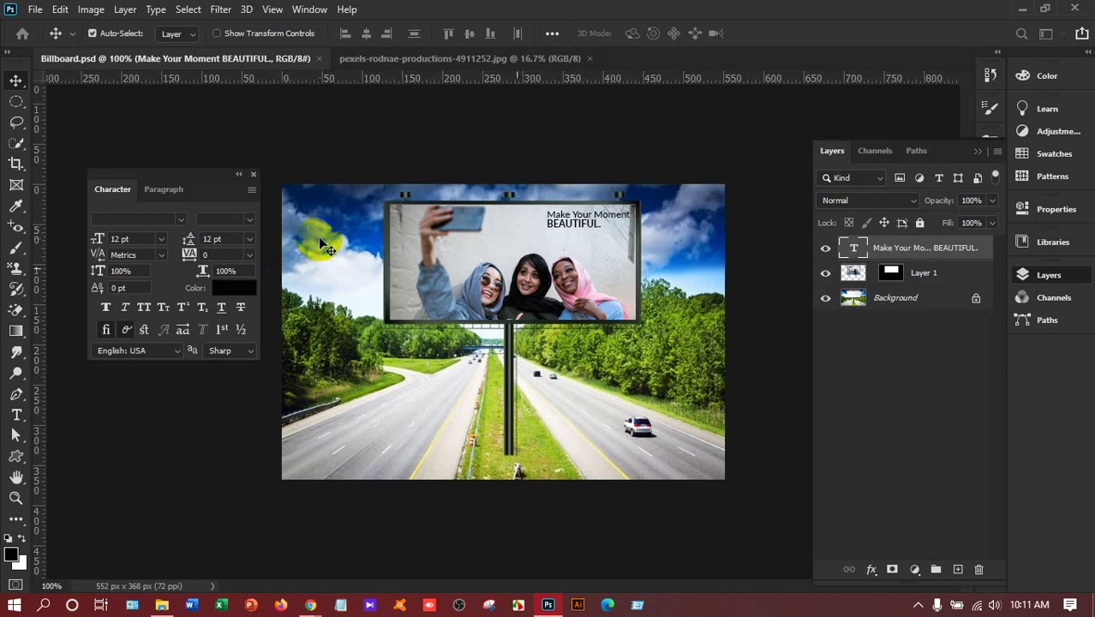
pyautogui.click(519, 606)
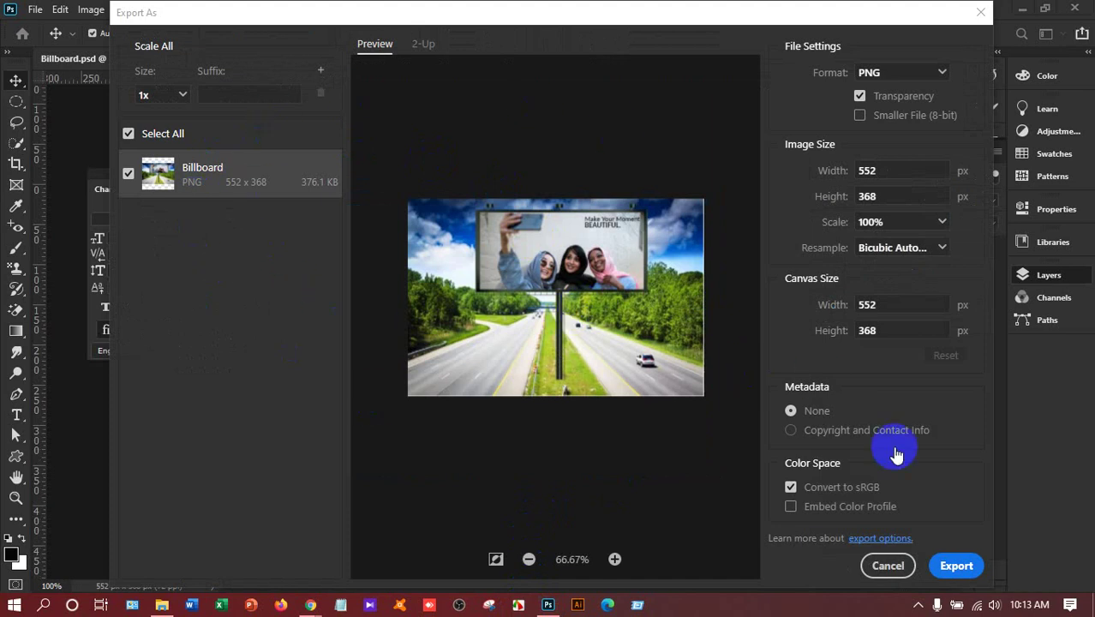
# Step: Export a 552 × 368 PNG at 100% and save it as Billboard in 10-09-2020
pyautogui.click(960, 569)
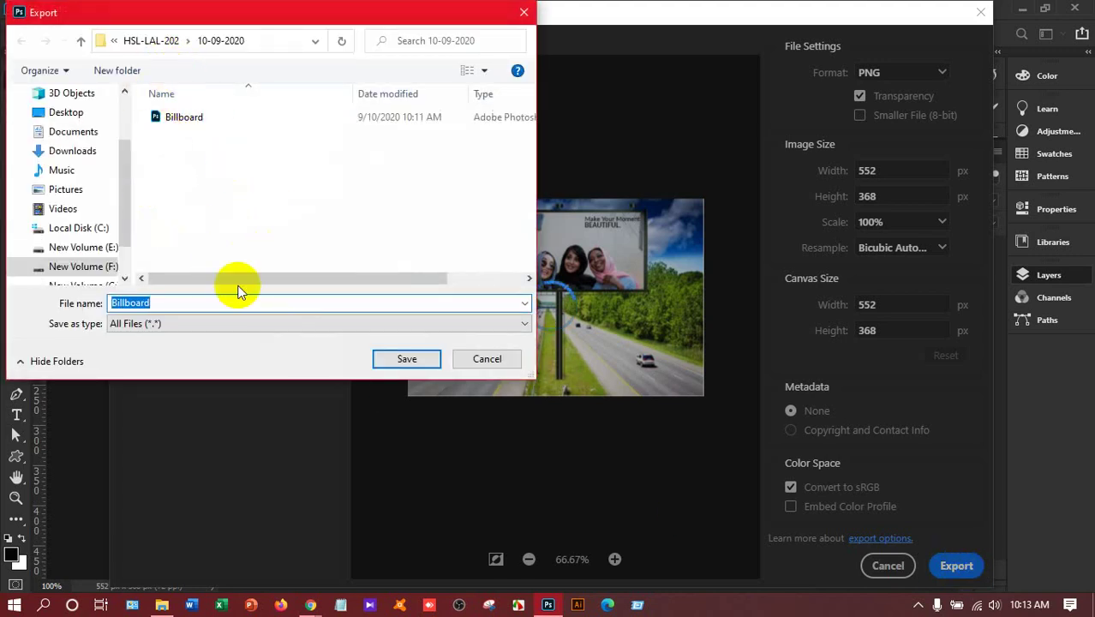
pyautogui.click(406, 359)
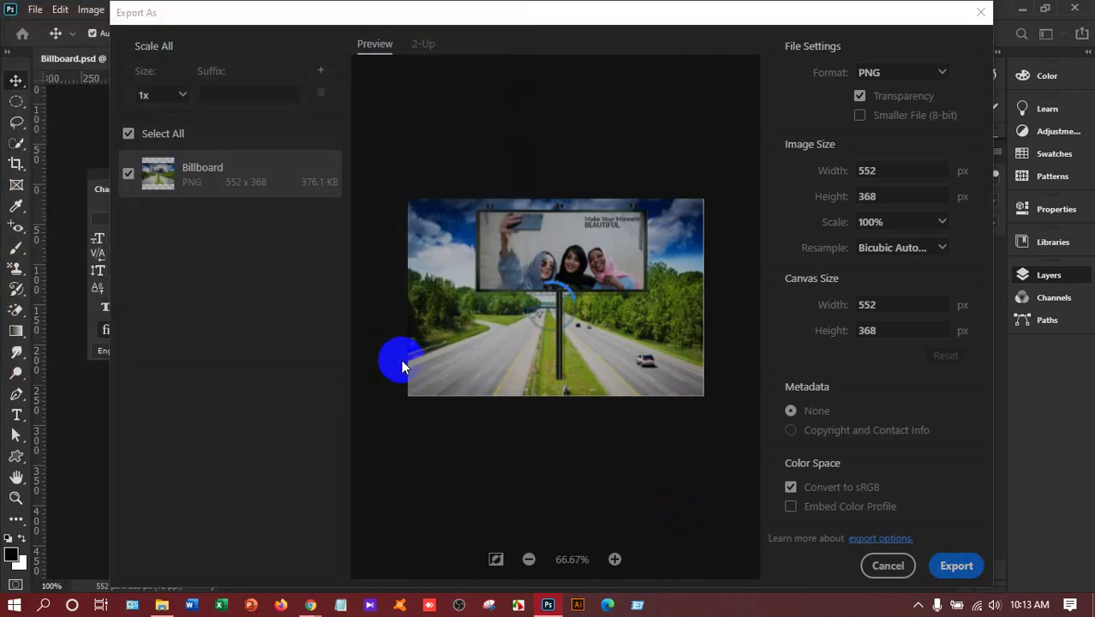